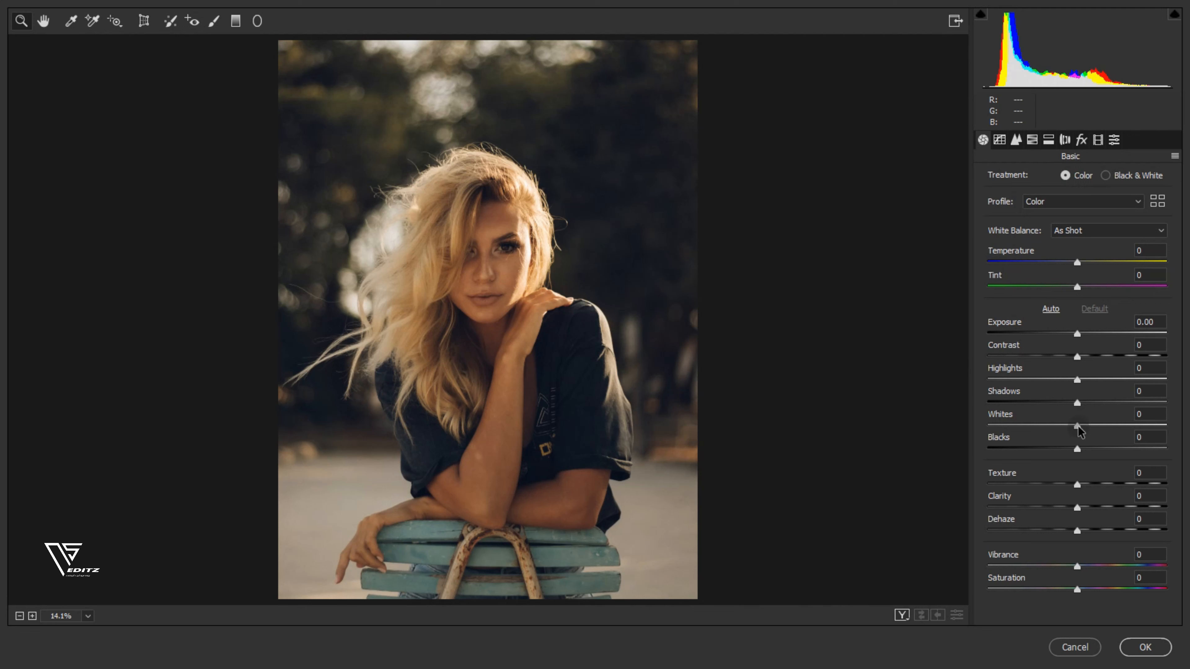
Set the basic adjustments to Clarity +40, Shadows +71, Highlights +35, Blacks -9, Whites +18 and Texture +38
{"action": "left_click_drag", "start_coordinate": [1078, 508], "coordinate": [1099, 507]}
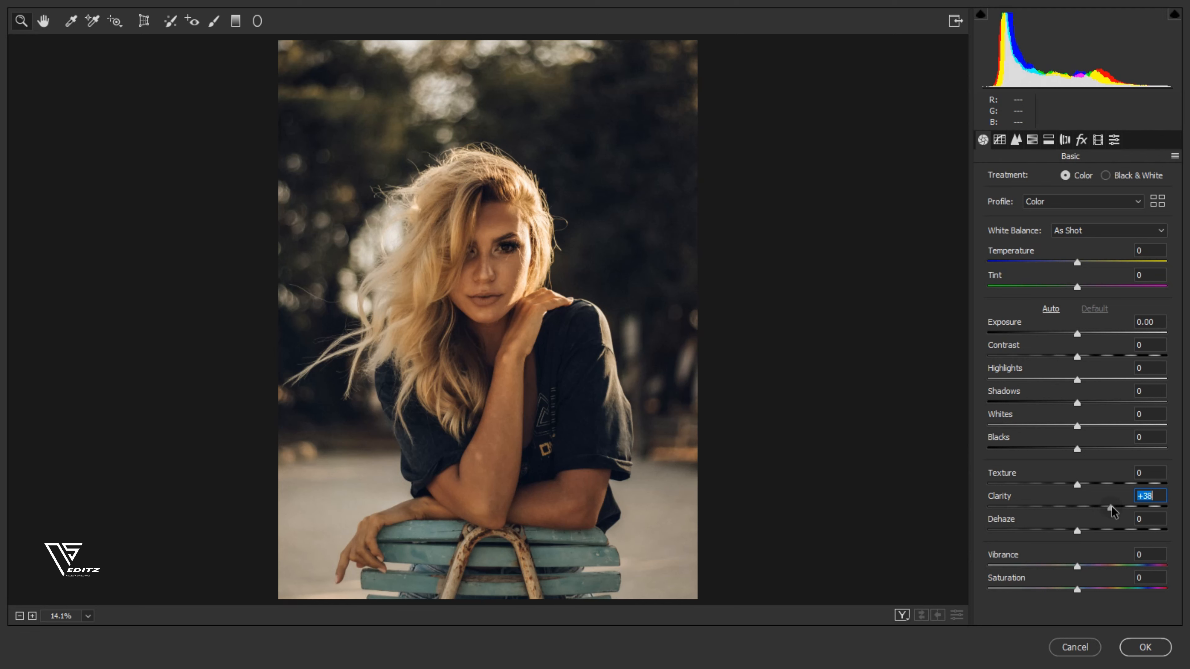
{"action": "left_click_drag", "start_coordinate": [1112, 507], "coordinate": [1113, 506]}
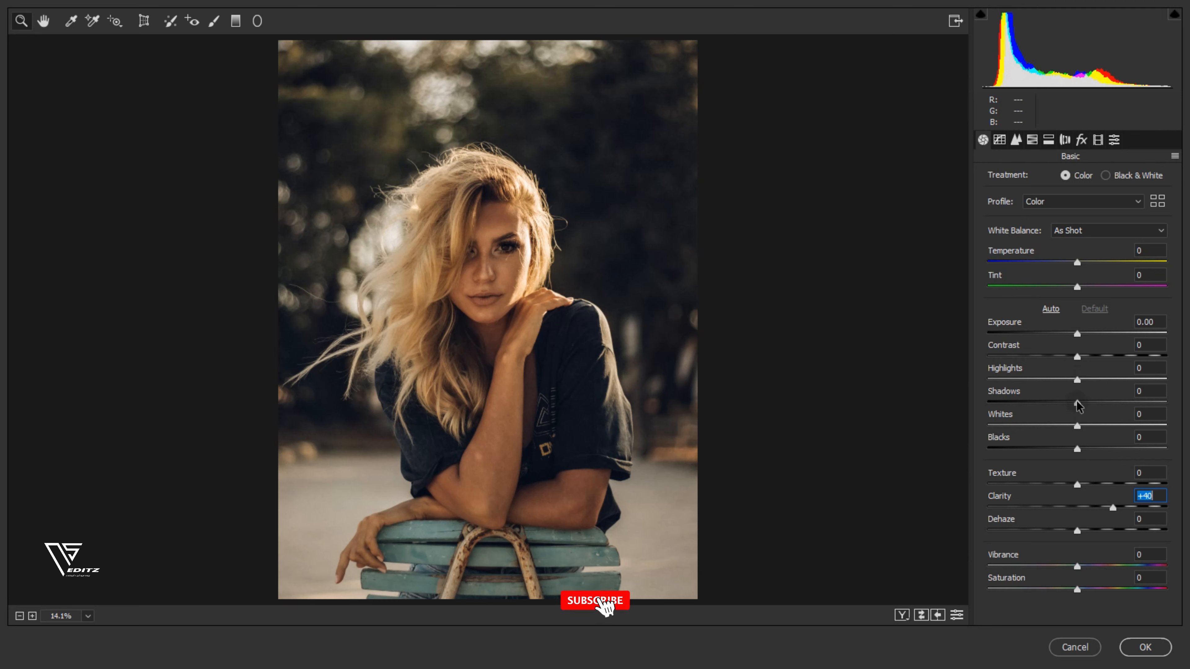
{"action": "left_click_drag", "start_coordinate": [1078, 405], "coordinate": [1141, 405]}
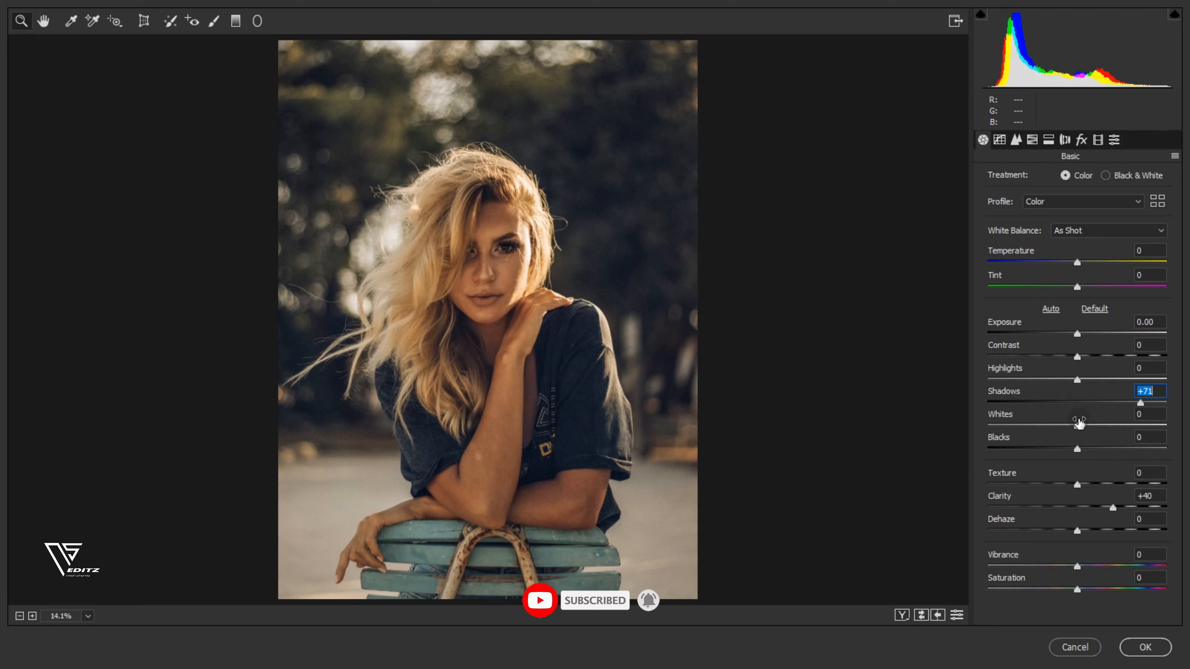
{"action": "left_click_drag", "start_coordinate": [1078, 380], "coordinate": [1101, 381]}
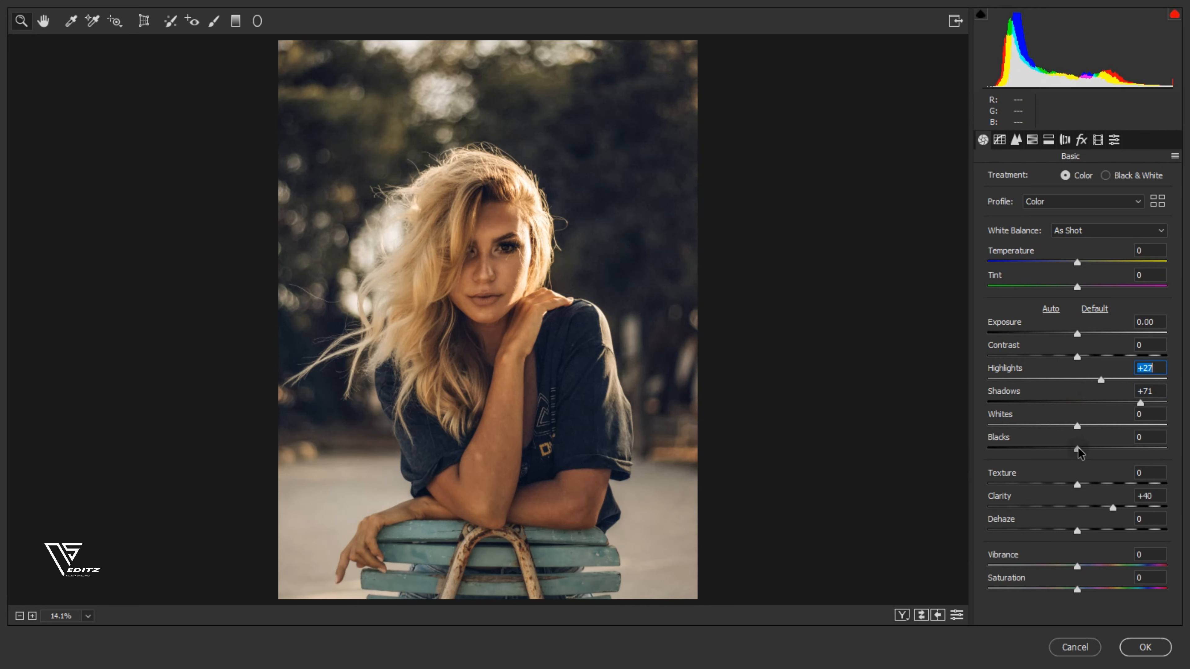
{"action": "left_click_drag", "start_coordinate": [1077, 449], "coordinate": [1072, 451]}
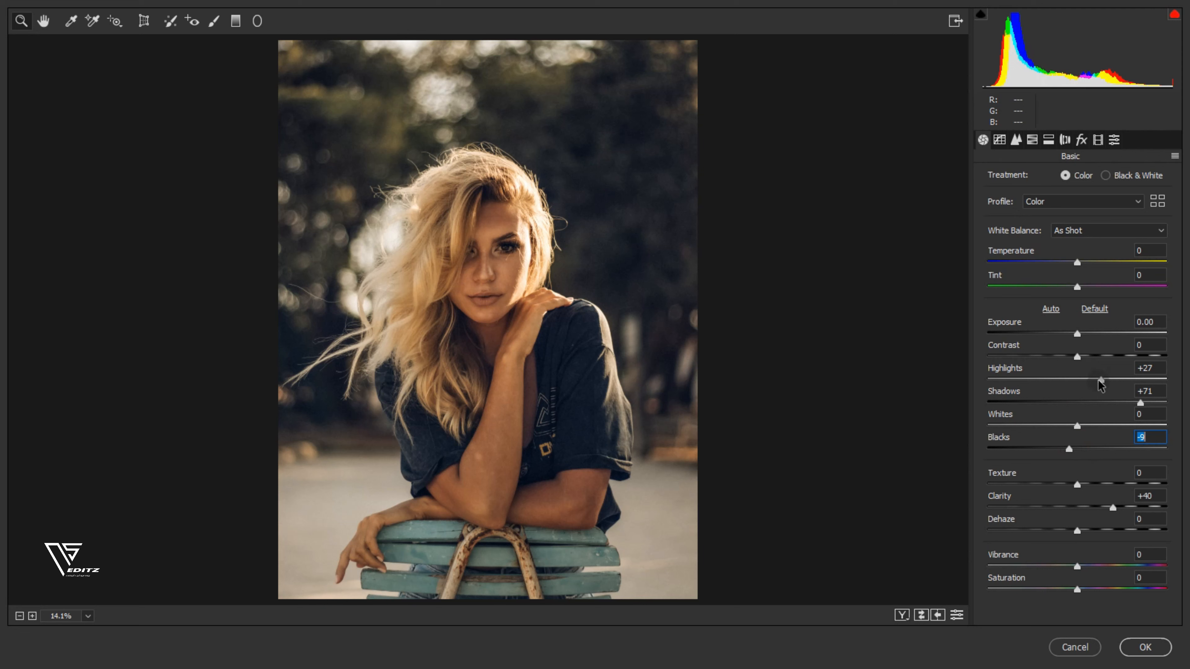
{"action": "left_click_drag", "start_coordinate": [1100, 380], "coordinate": [1108, 379]}
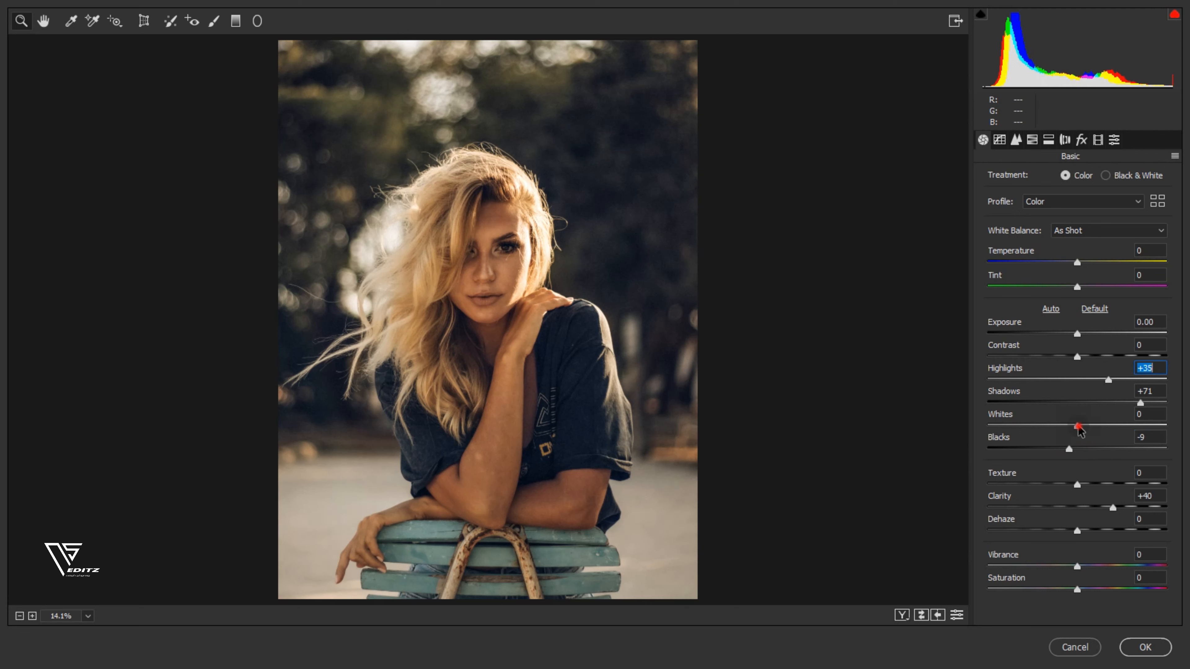
{"action": "left_click_drag", "start_coordinate": [1077, 425], "coordinate": [1094, 427]}
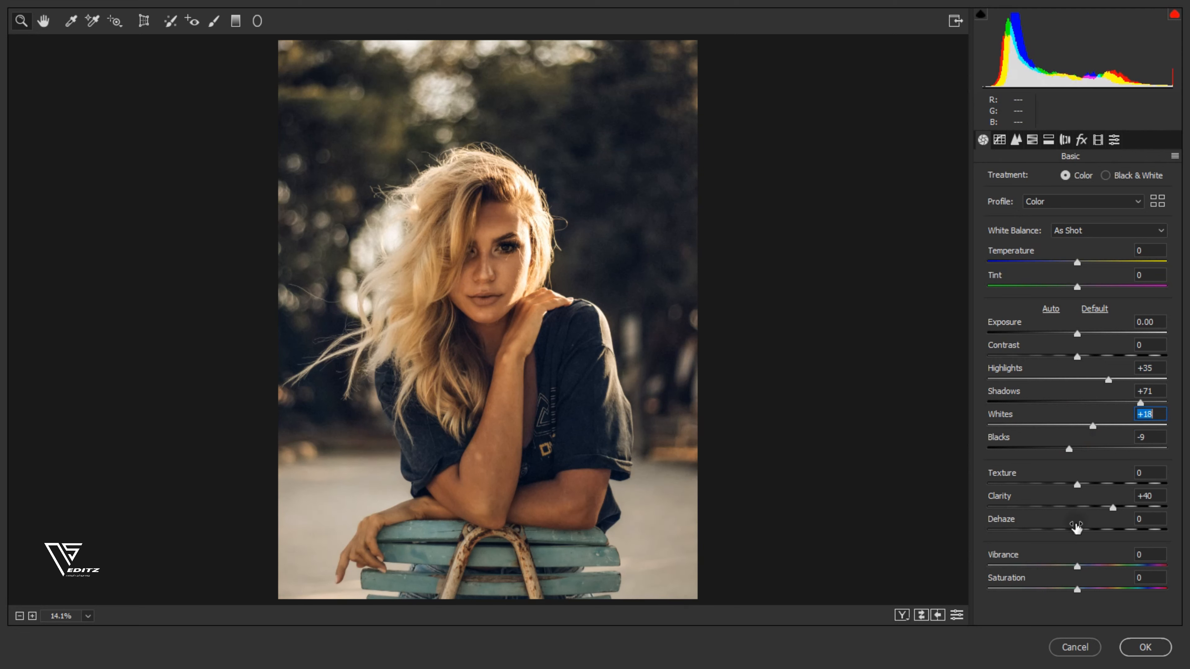
{"action": "left_click_drag", "start_coordinate": [1078, 489], "coordinate": [1112, 488]}
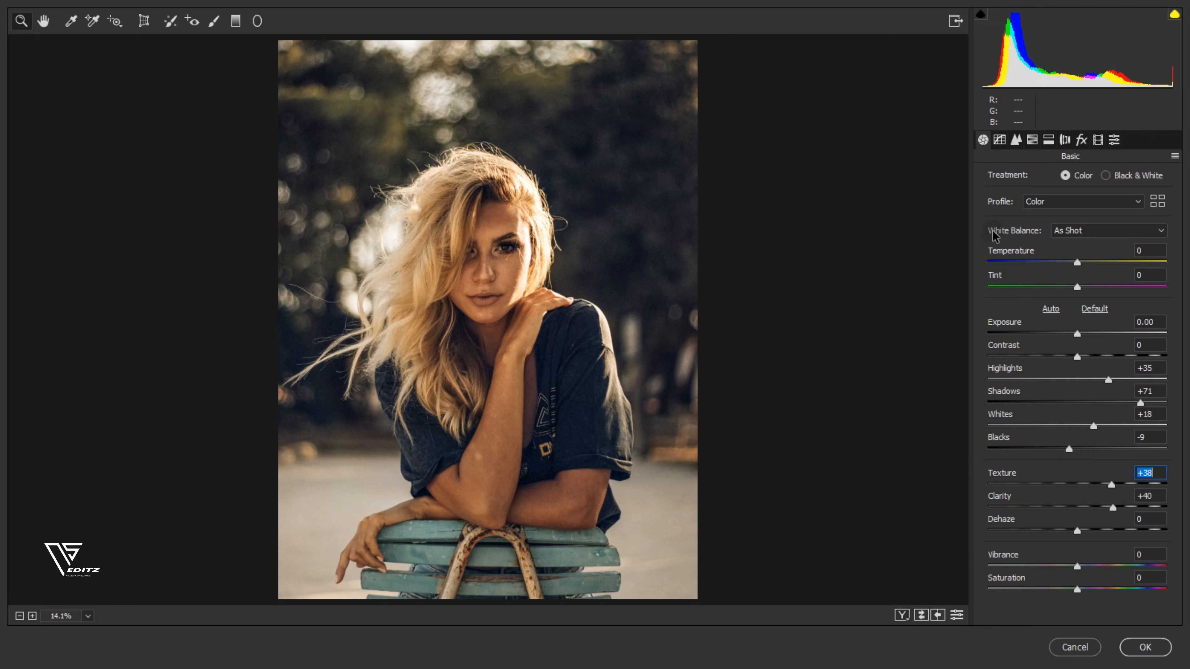
Set the HSL saturation to Reds +22, Oranges -7, Yellows +15, Greens -100, Aquas +43 and Blues +21
{"action": "left_click", "coordinate": [1031, 142]}
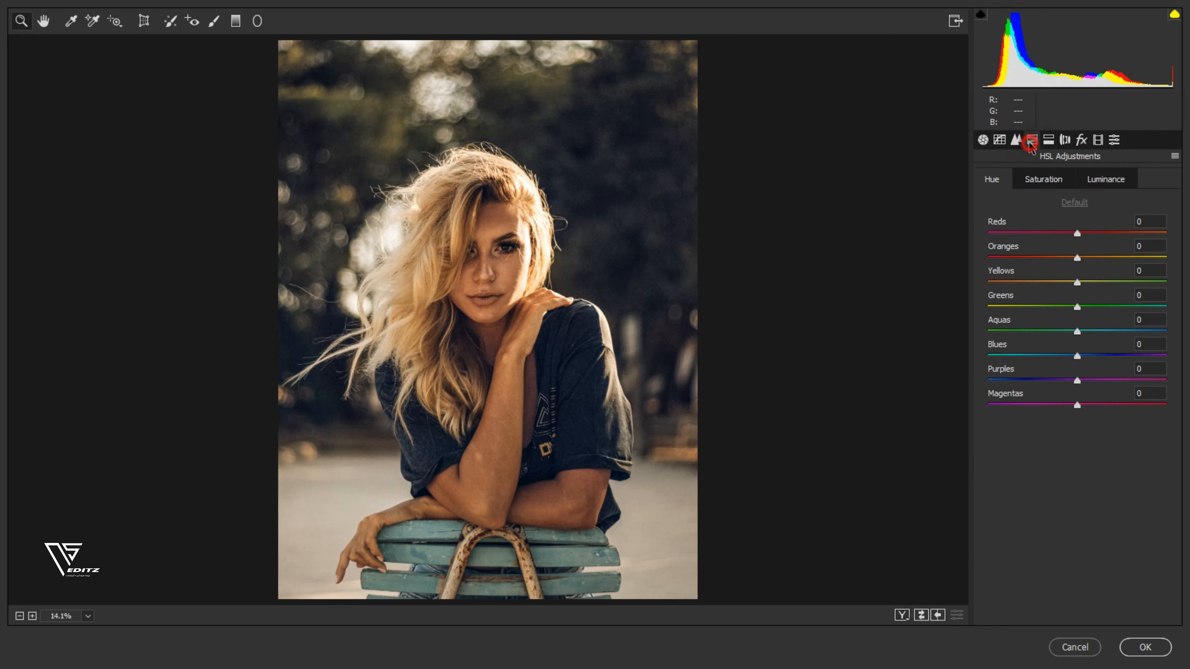
{"action": "left_click", "coordinate": [1044, 180]}
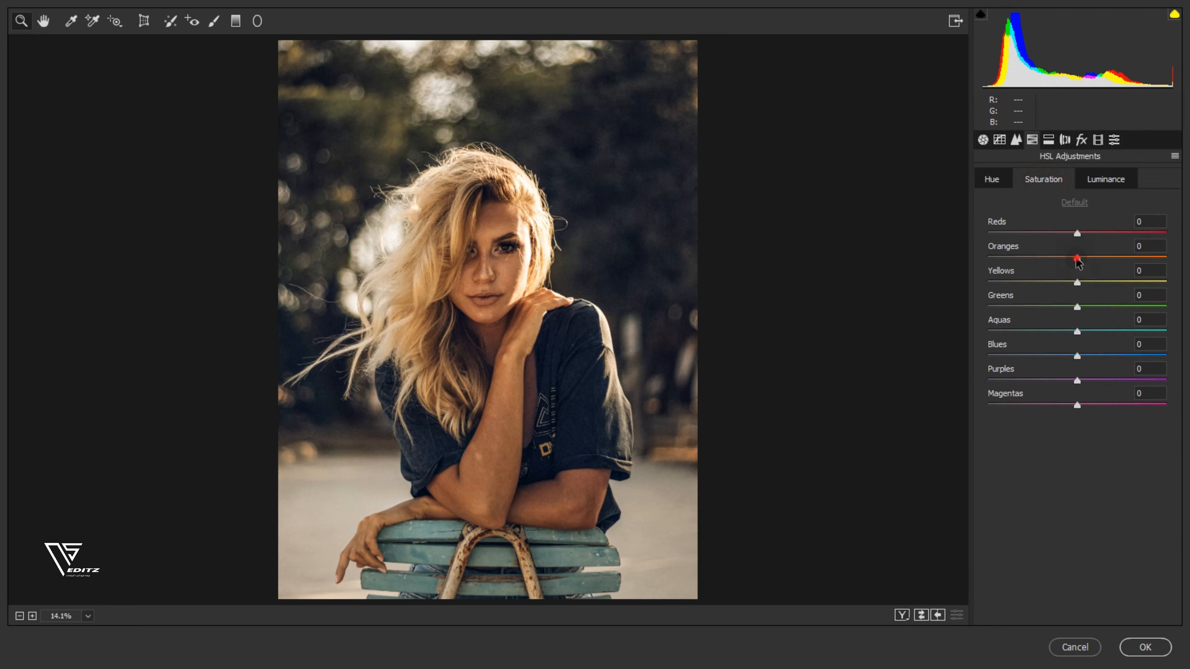
{"action": "left_click_drag", "start_coordinate": [1076, 257], "coordinate": [1098, 235]}
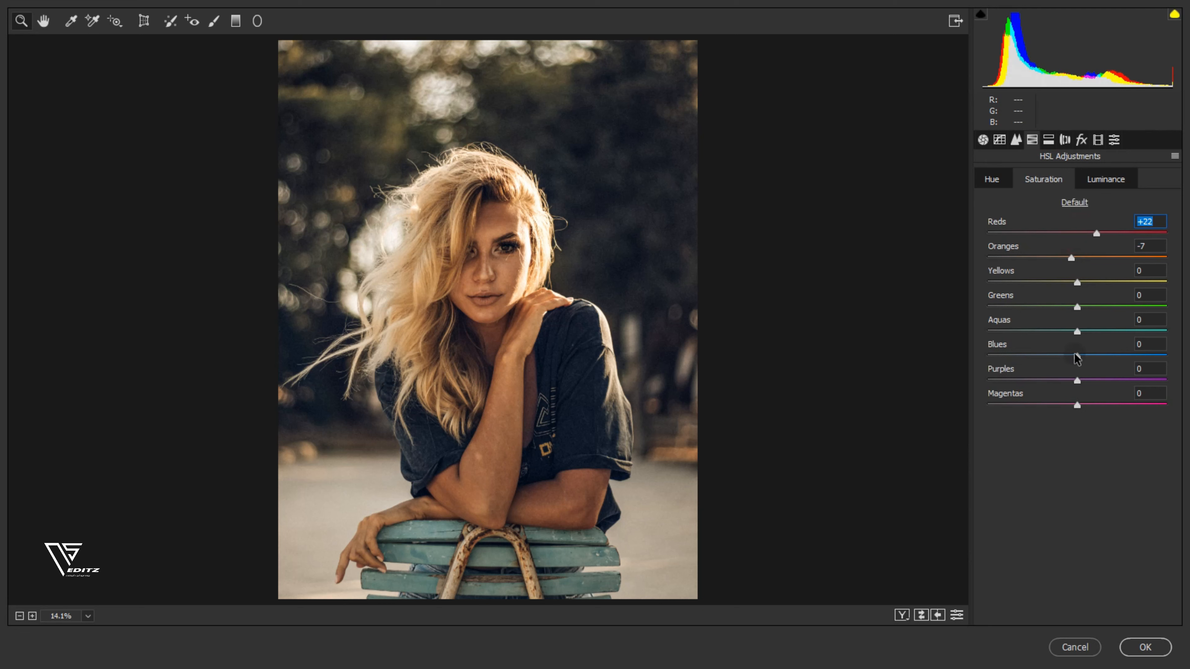
{"action": "left_click_drag", "start_coordinate": [1078, 333], "coordinate": [1095, 356]}
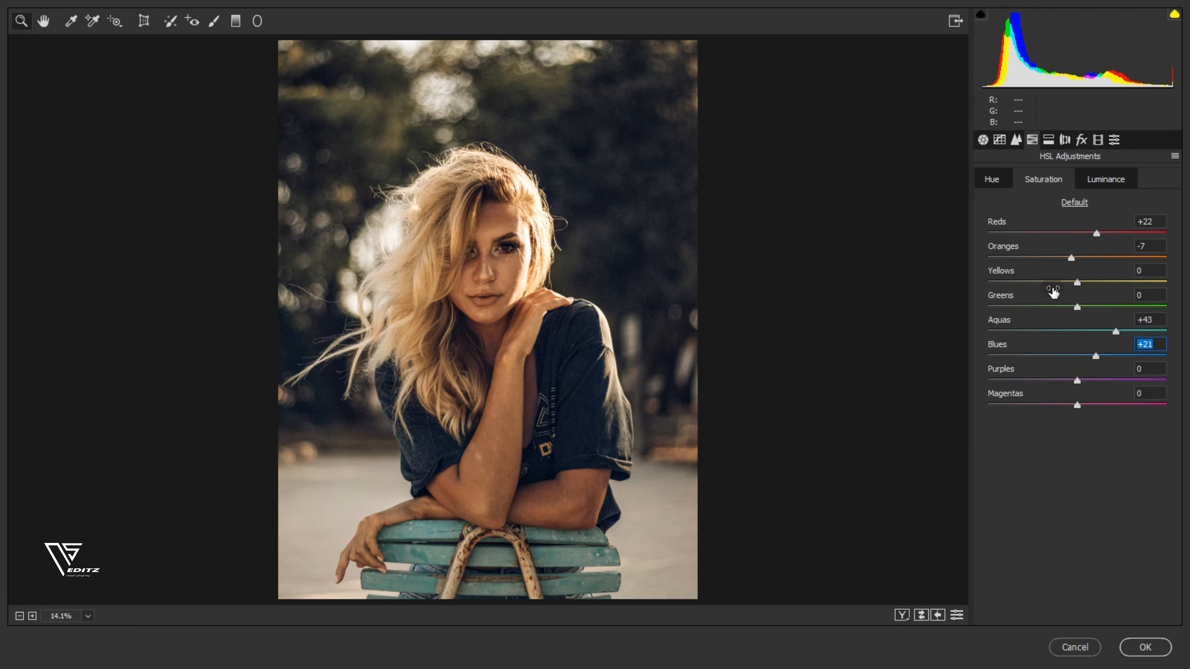
{"action": "left_click_drag", "start_coordinate": [1078, 309], "coordinate": [970, 313]}
{"action": "left_click_drag", "start_coordinate": [1077, 283], "coordinate": [1095, 283]}
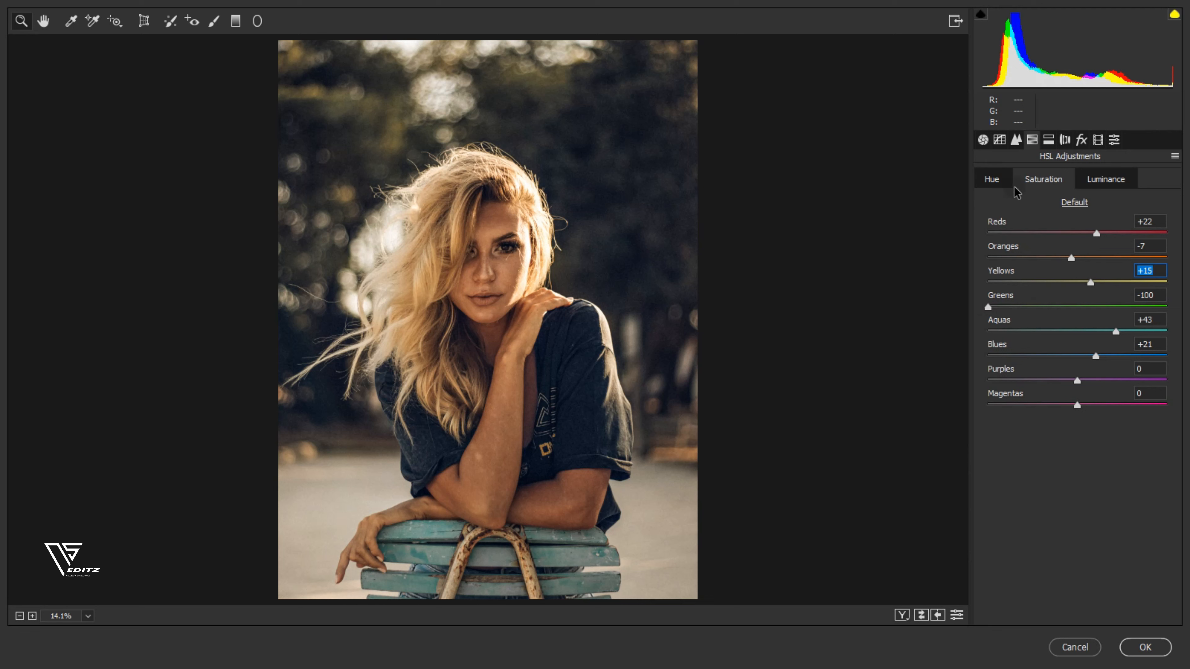
Set the HSL luminance to Reds +18, Oranges +18, Aquas +25 and Blues +24
{"action": "left_click", "coordinate": [1105, 188]}
{"action": "left_click_drag", "start_coordinate": [1077, 260], "coordinate": [1094, 238]}
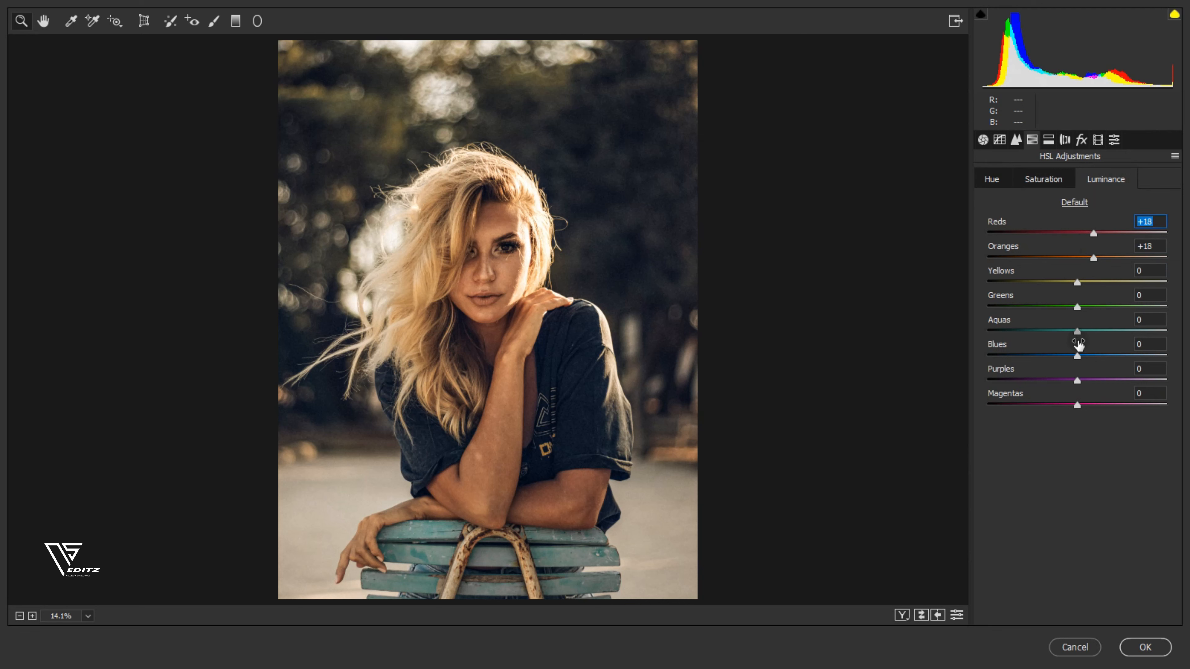
{"action": "left_click_drag", "start_coordinate": [1077, 355], "coordinate": [1101, 336]}
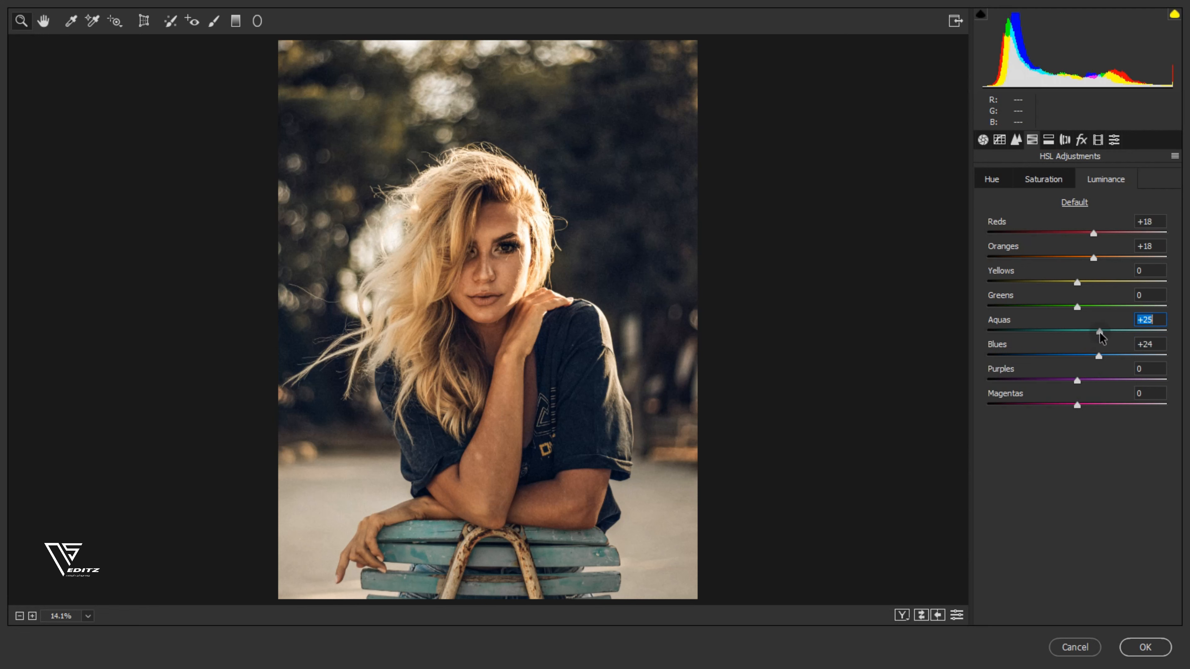
Set the HSL hue to Oranges -2, Yellows -11, Greens -100 and Blues -20, and apply the Camera Raw edits
{"action": "left_click", "coordinate": [992, 179]}
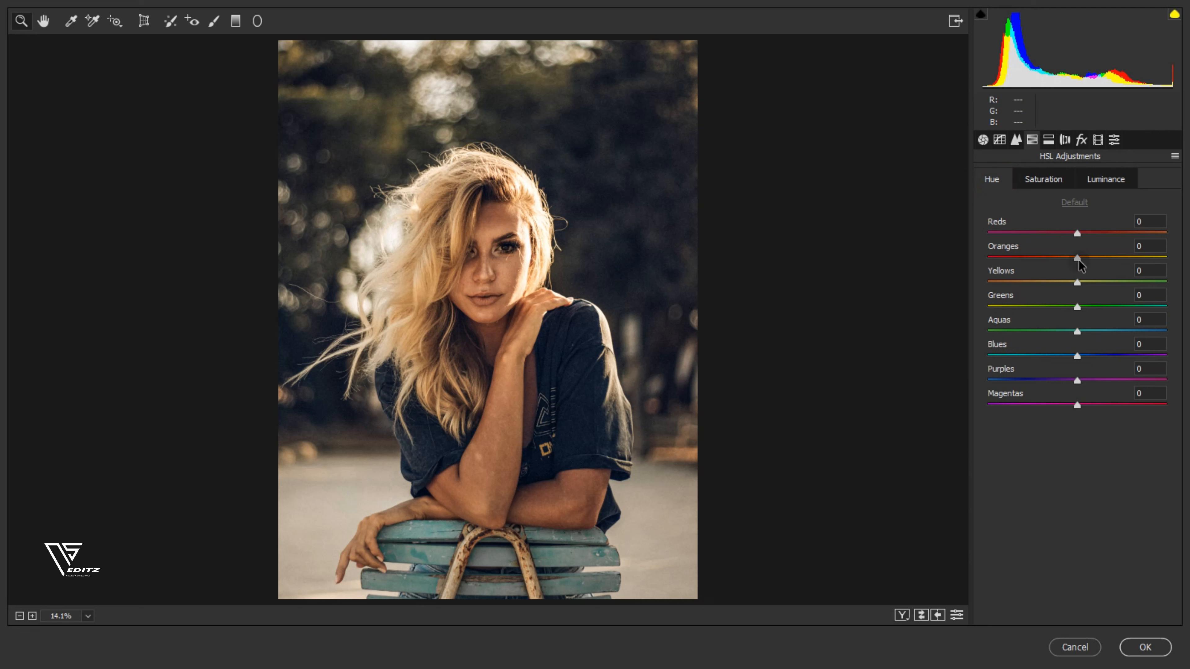
{"action": "left_click_drag", "start_coordinate": [1077, 307], "coordinate": [990, 310]}
{"action": "left_click_drag", "start_coordinate": [1077, 282], "coordinate": [1075, 256]}
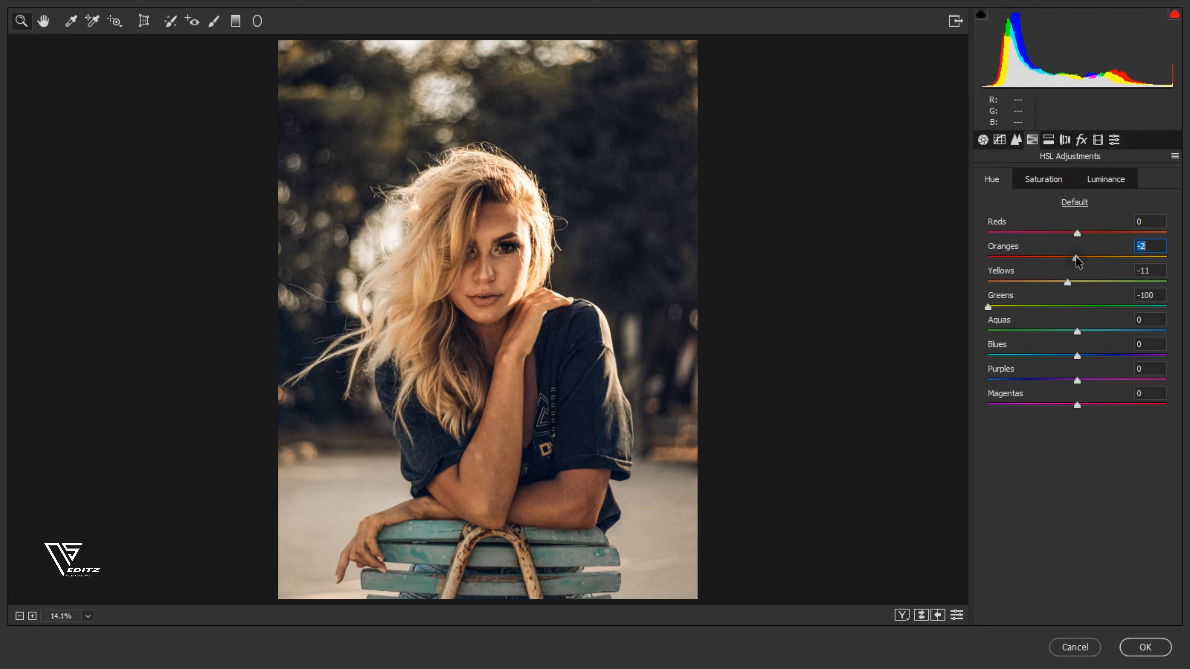
{"action": "left_click_drag", "start_coordinate": [1077, 356], "coordinate": [1052, 356]}
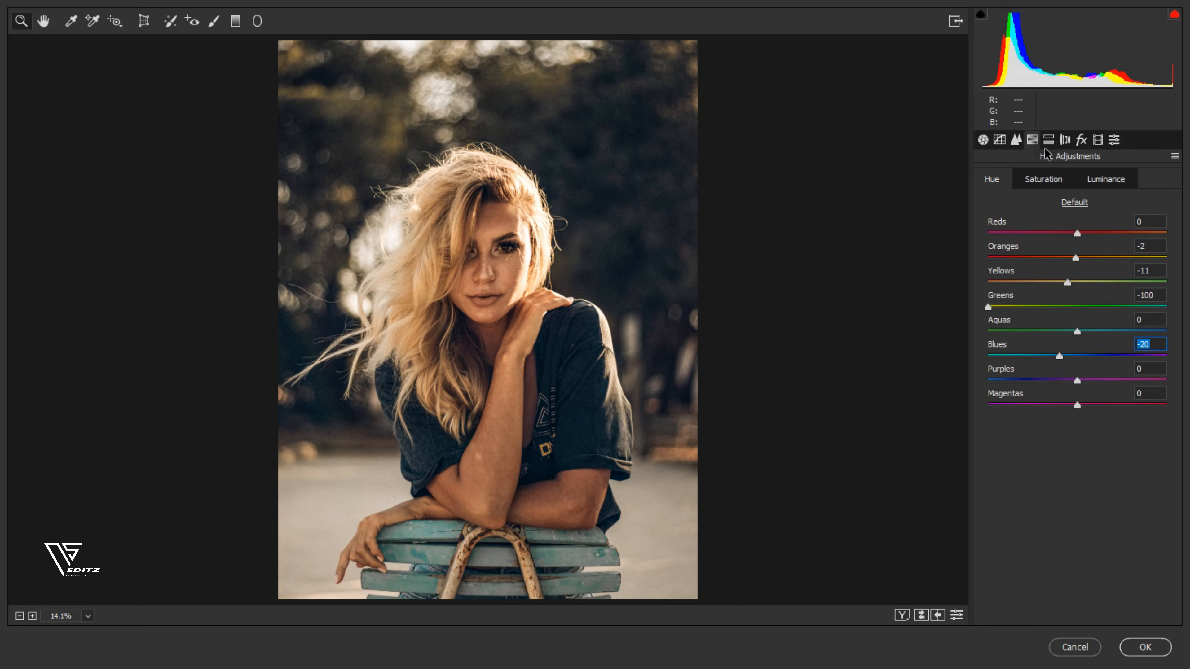
{"action": "left_click", "coordinate": [1145, 647]}
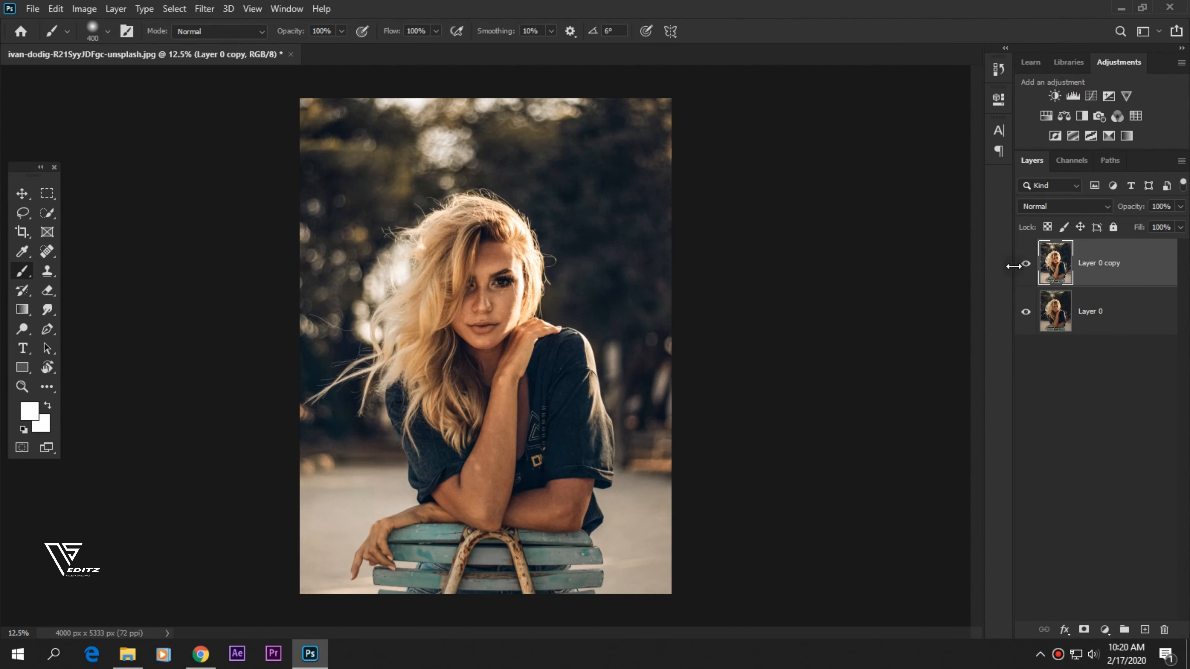
Compare the graded Layer 0 copy with the original by toggling its visibility, and duplicate that layer
{"action": "left_click", "coordinate": [1026, 265]}
{"action": "left_click", "coordinate": [1025, 265]}
{"action": "left_click", "coordinate": [1025, 265]}
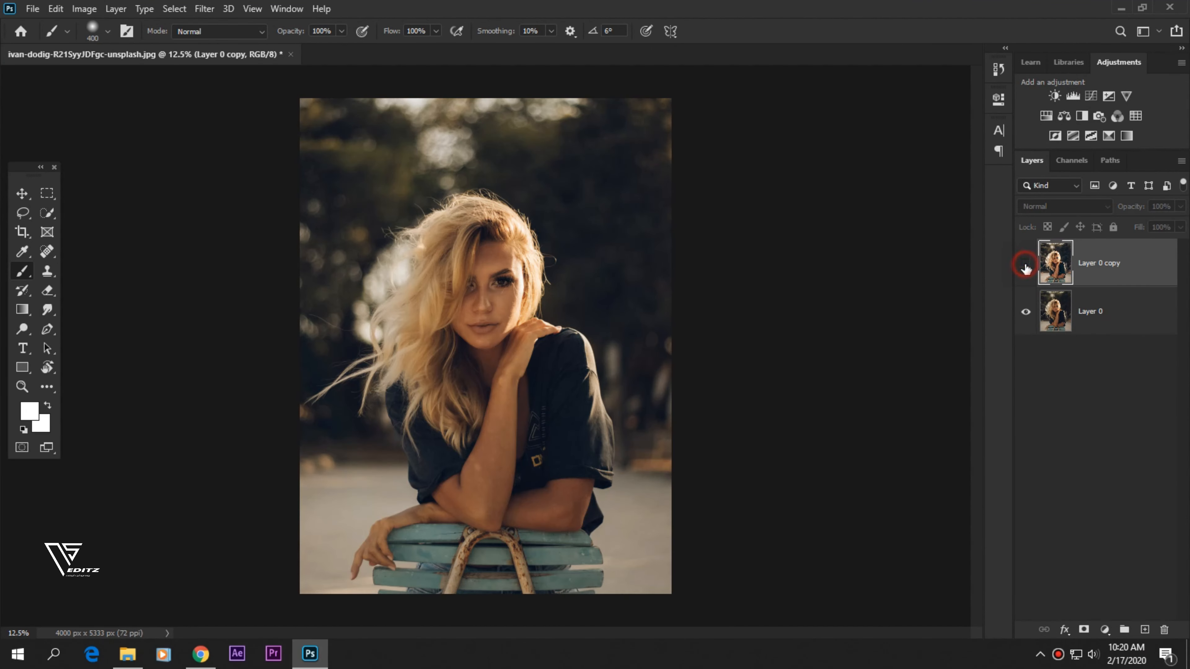
{"action": "left_click", "coordinate": [1025, 266]}
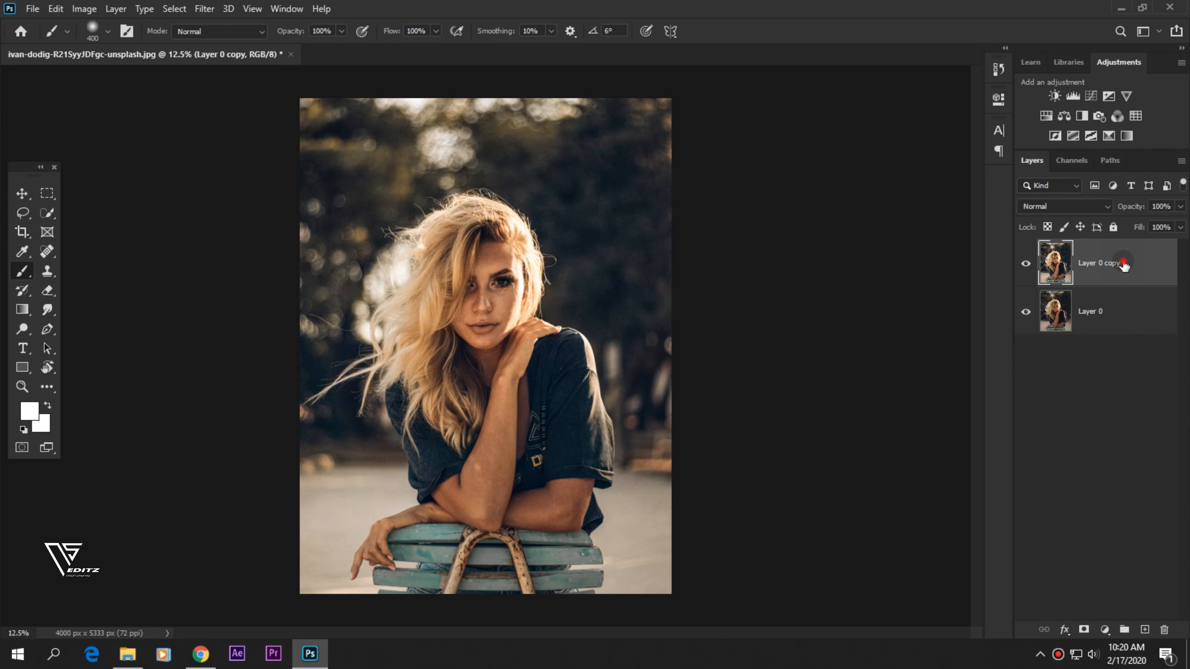
{"action": "left_click_drag", "start_coordinate": [1124, 266], "coordinate": [1148, 629]}
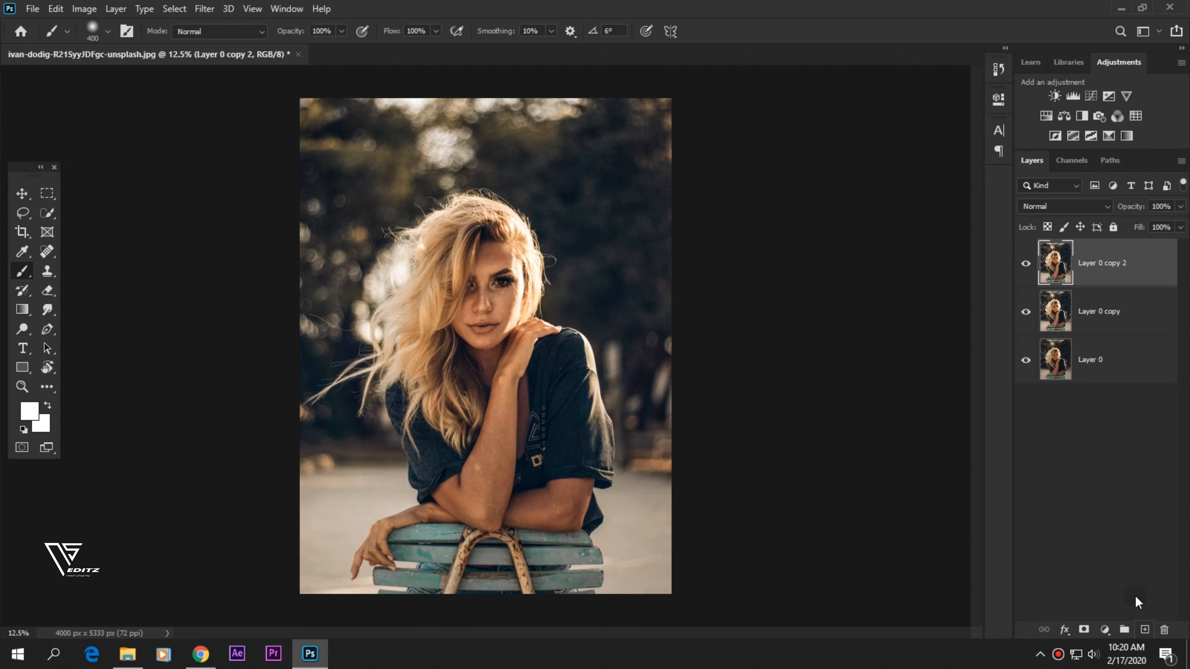
Open the SkinFiner filter for the duplicated layer and set the smoothing Amount to 82 and Fine to +67
{"action": "left_click", "coordinate": [207, 9]}
{"action": "mouse_move", "coordinate": [298, 352]}
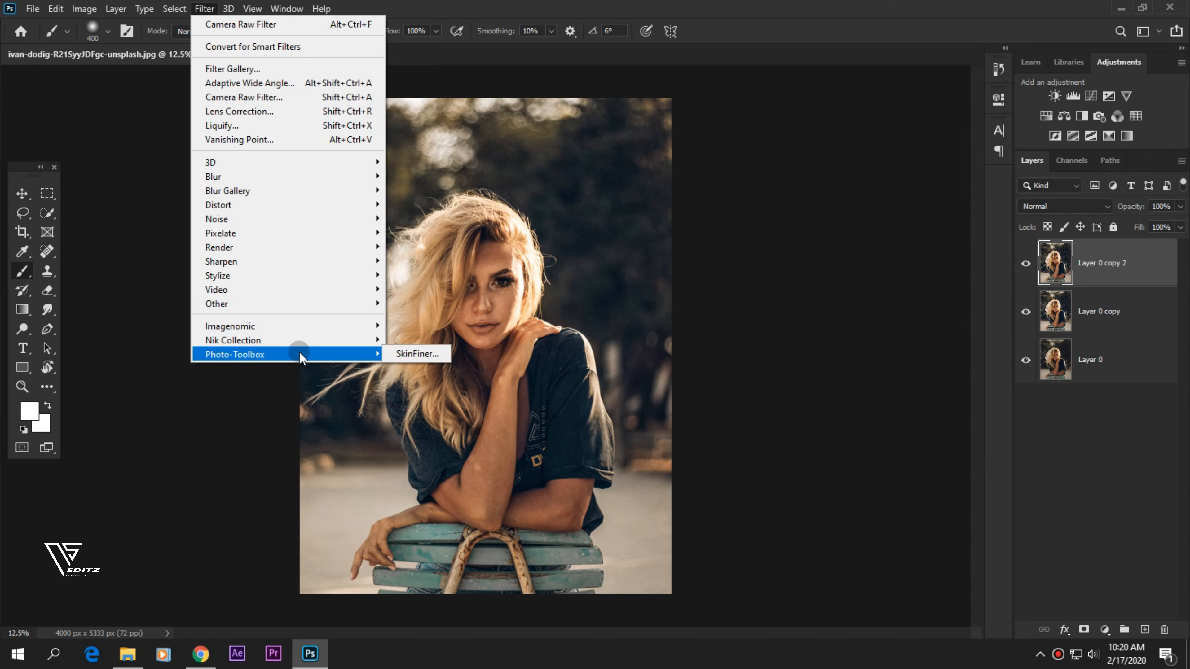
{"action": "left_click", "coordinate": [436, 355]}
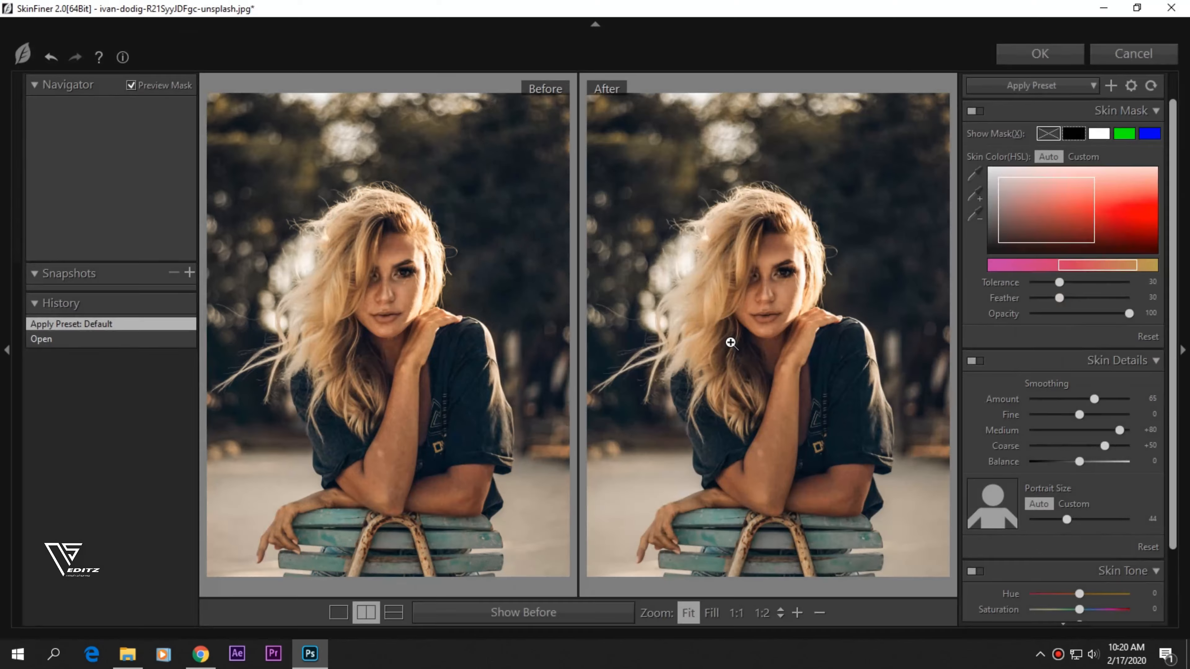
{"action": "left_click", "coordinate": [731, 343]}
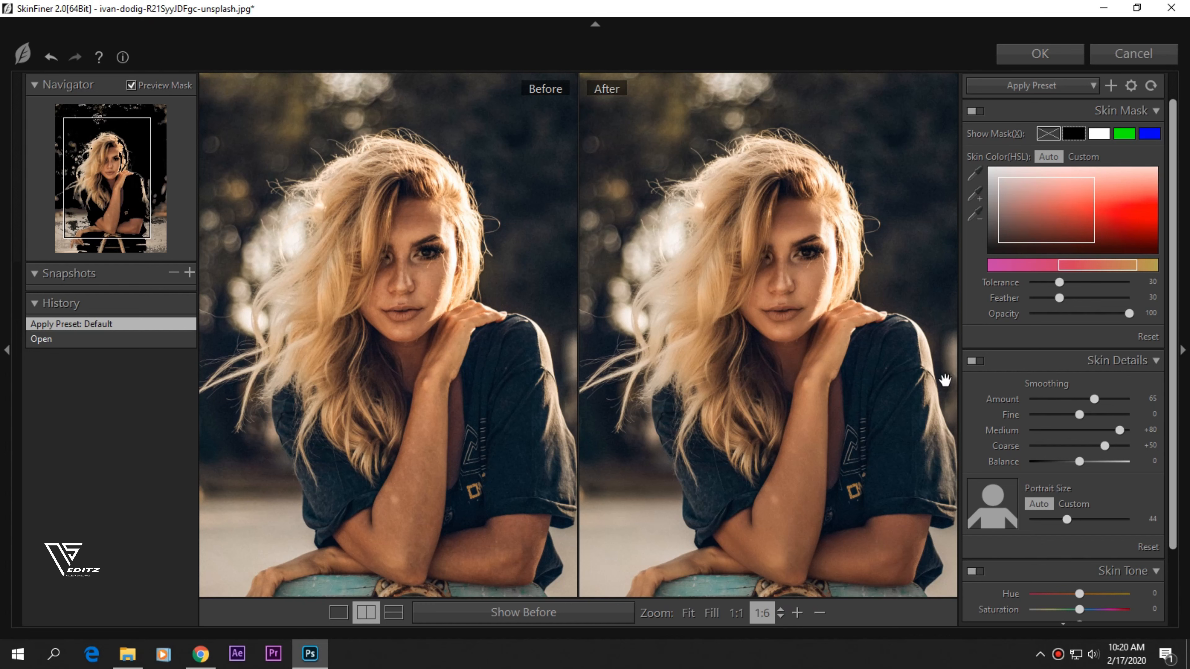
{"action": "left_click_drag", "start_coordinate": [1079, 415], "coordinate": [1111, 399]}
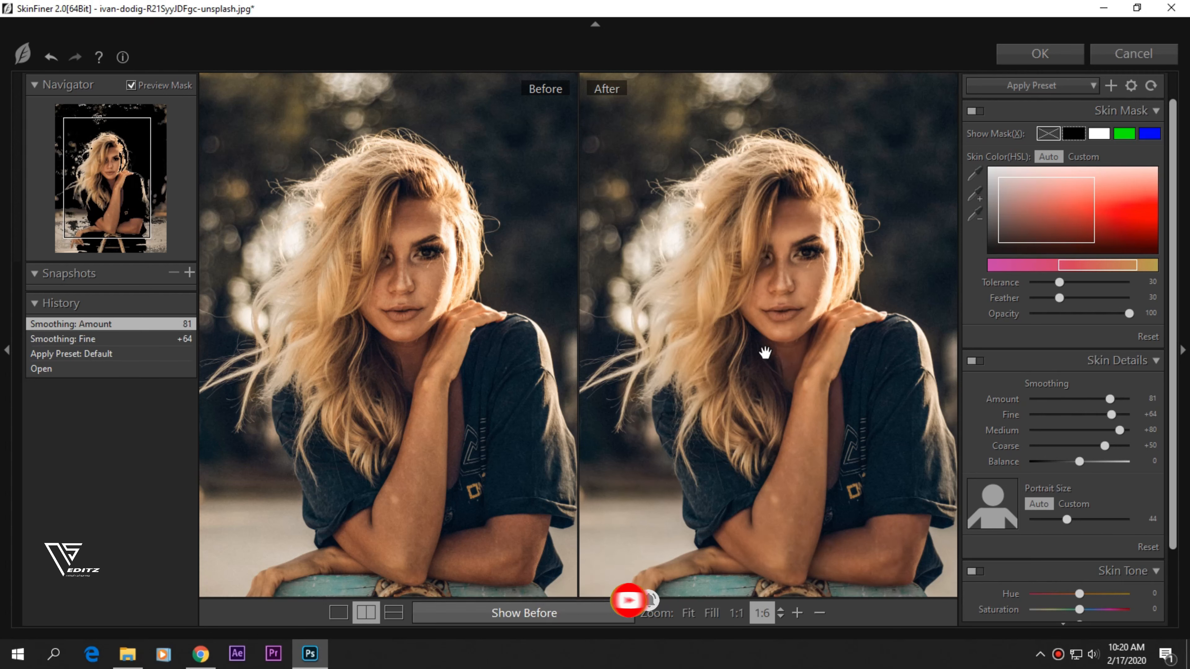
{"action": "left_click_drag", "start_coordinate": [1111, 400], "coordinate": [1114, 419]}
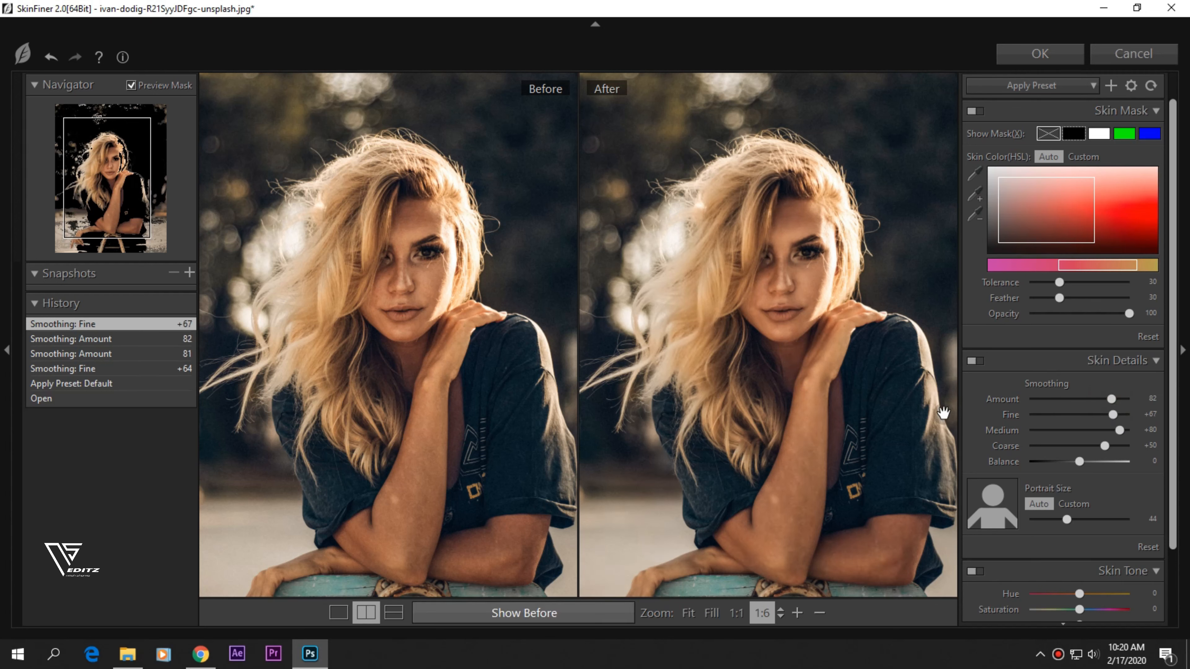
Set the skin tone Shadow to +40 and Highlight to +61, and apply the SkinFiner filter
{"action": "left_click_drag", "start_coordinate": [1175, 487], "coordinate": [1175, 563]}
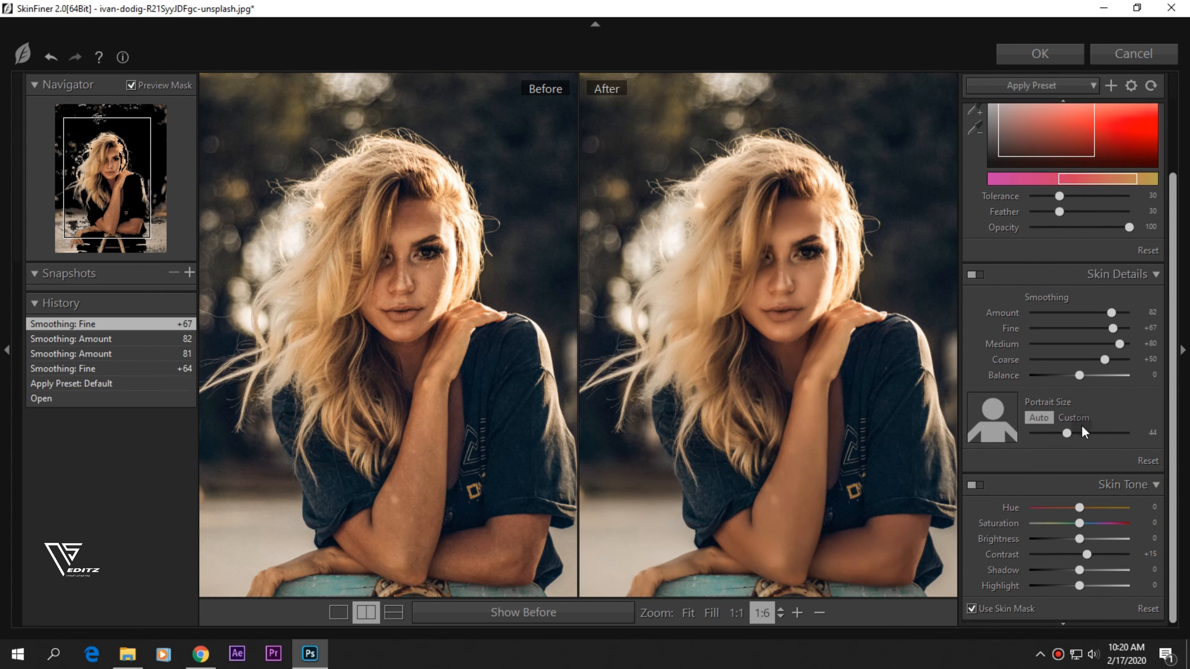
{"action": "mouse_move", "coordinate": [1080, 570]}
{"action": "left_mouse_down"}
{"action": "mouse_move", "coordinate": [1108, 569]}
{"action": "mouse_move", "coordinate": [1093, 555]}
{"action": "left_mouse_up"}
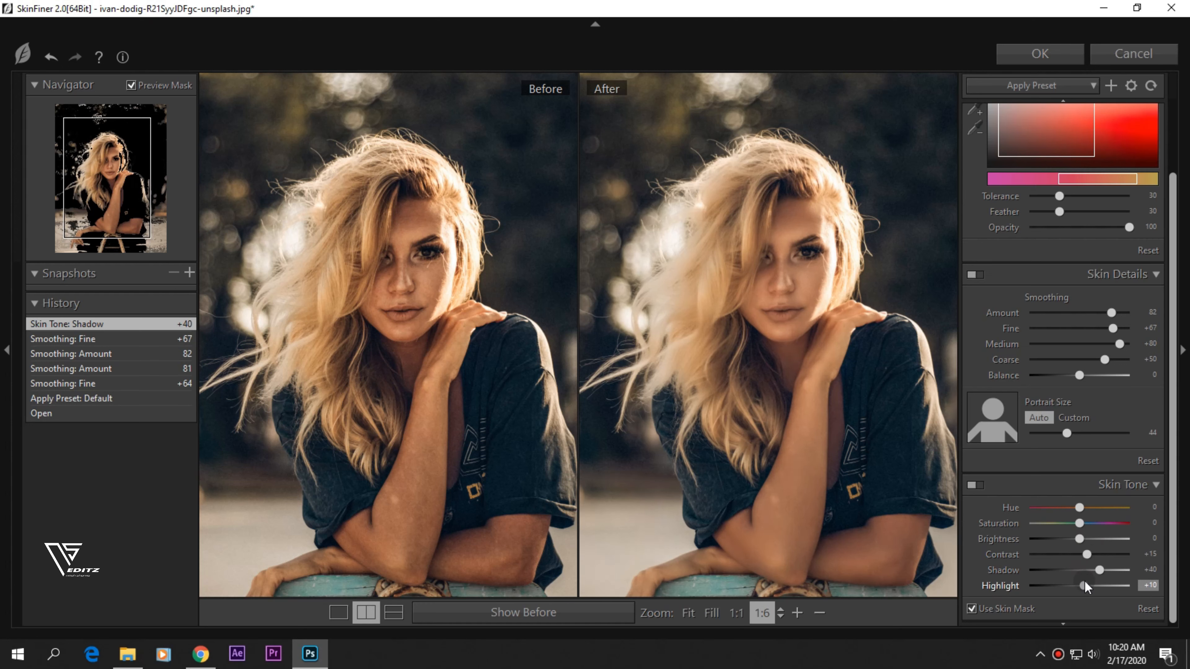
{"action": "left_click_drag", "start_coordinate": [1085, 585], "coordinate": [1099, 585]}
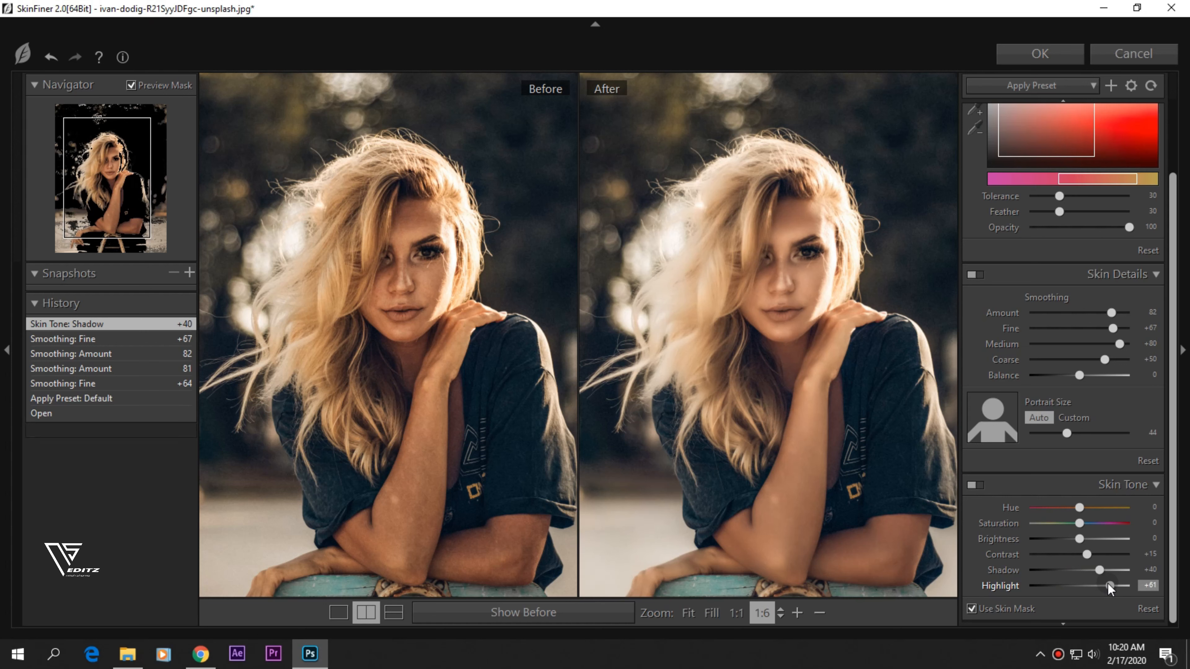
{"action": "left_click_drag", "start_coordinate": [1107, 582], "coordinate": [1107, 584]}
{"action": "left_click", "coordinate": [882, 447]}
{"action": "left_click", "coordinate": [883, 448]}
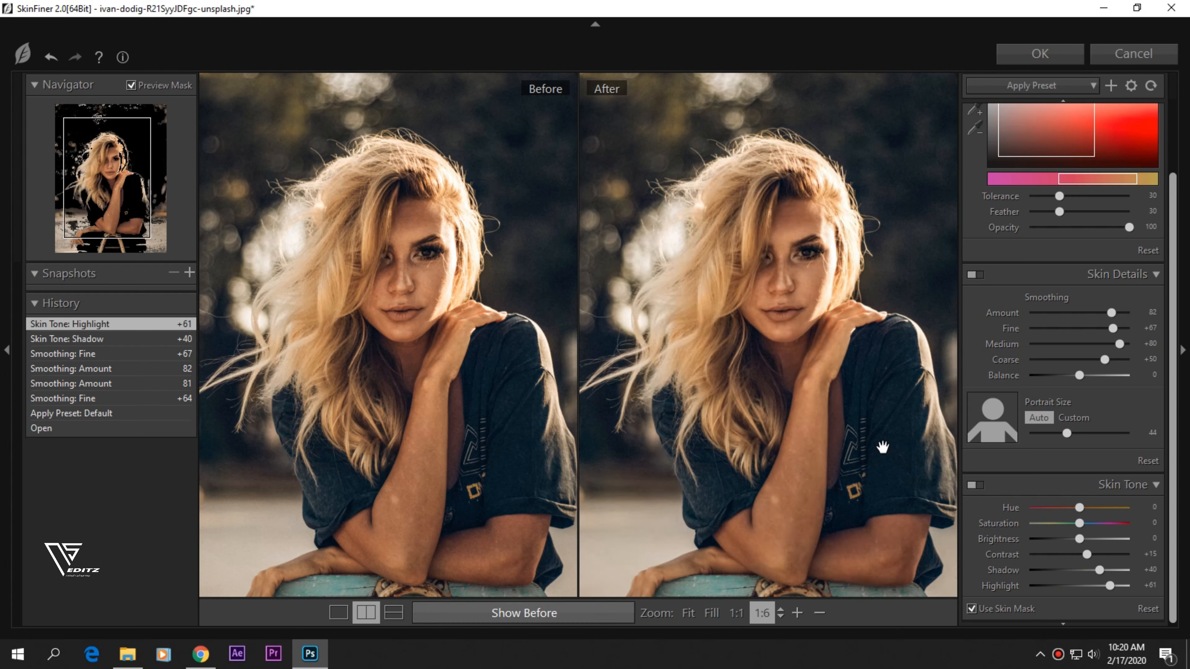
{"action": "left_click", "coordinate": [883, 448]}
{"action": "left_click", "coordinate": [1040, 53]}
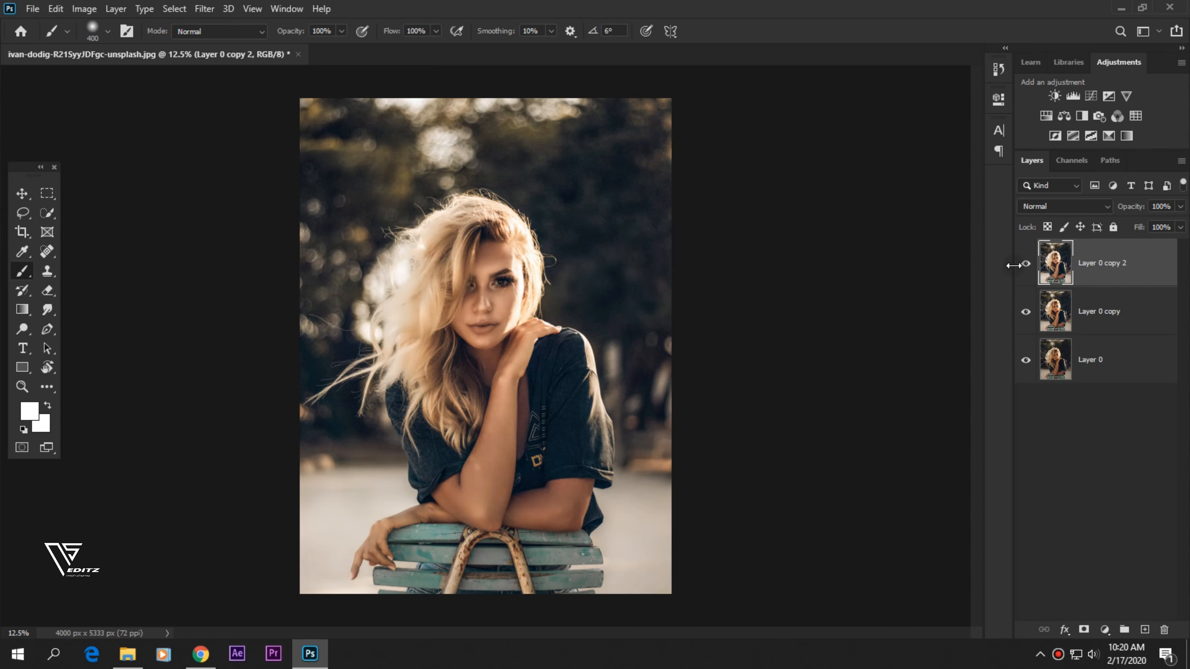
Compare the portrait with and without the skin smoothing by toggling the visibility of Layer 0 copy 2, and deselect the layer
{"action": "left_click", "coordinate": [1026, 264]}
{"action": "left_click", "coordinate": [1026, 264]}
{"action": "left_click", "coordinate": [1026, 264]}
{"action": "left_click", "coordinate": [1027, 265]}
{"action": "left_click", "coordinate": [1026, 264]}
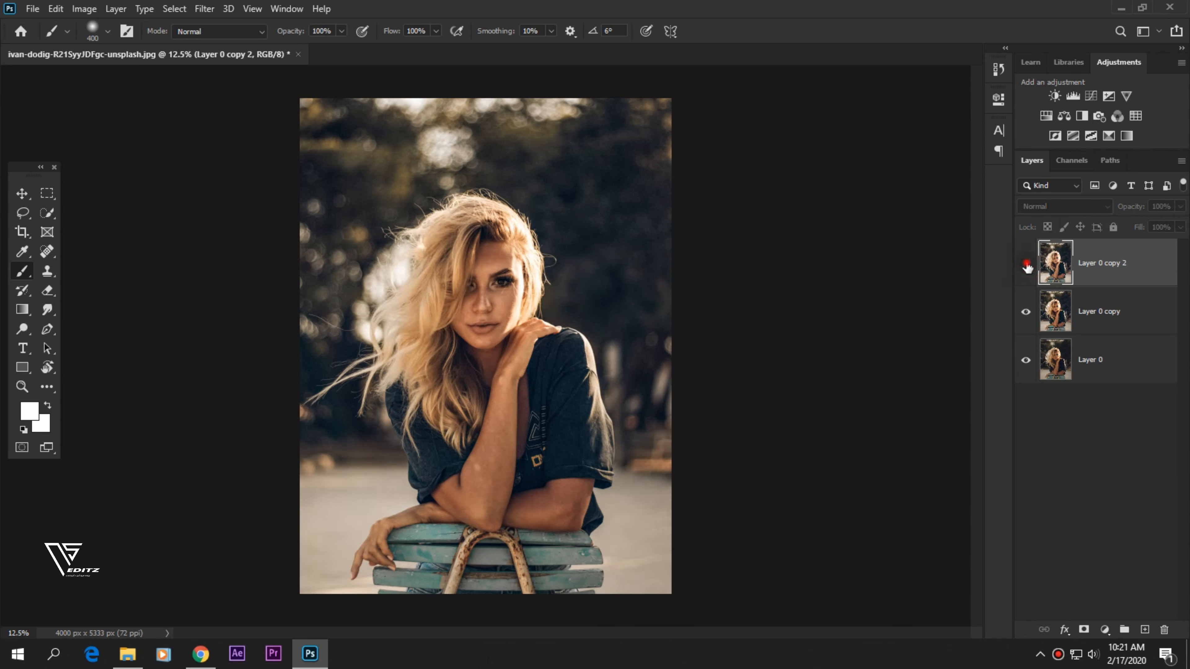
{"action": "left_click", "coordinate": [1026, 264]}
{"action": "left_click", "coordinate": [1026, 265]}
{"action": "left_click", "coordinate": [1026, 264]}
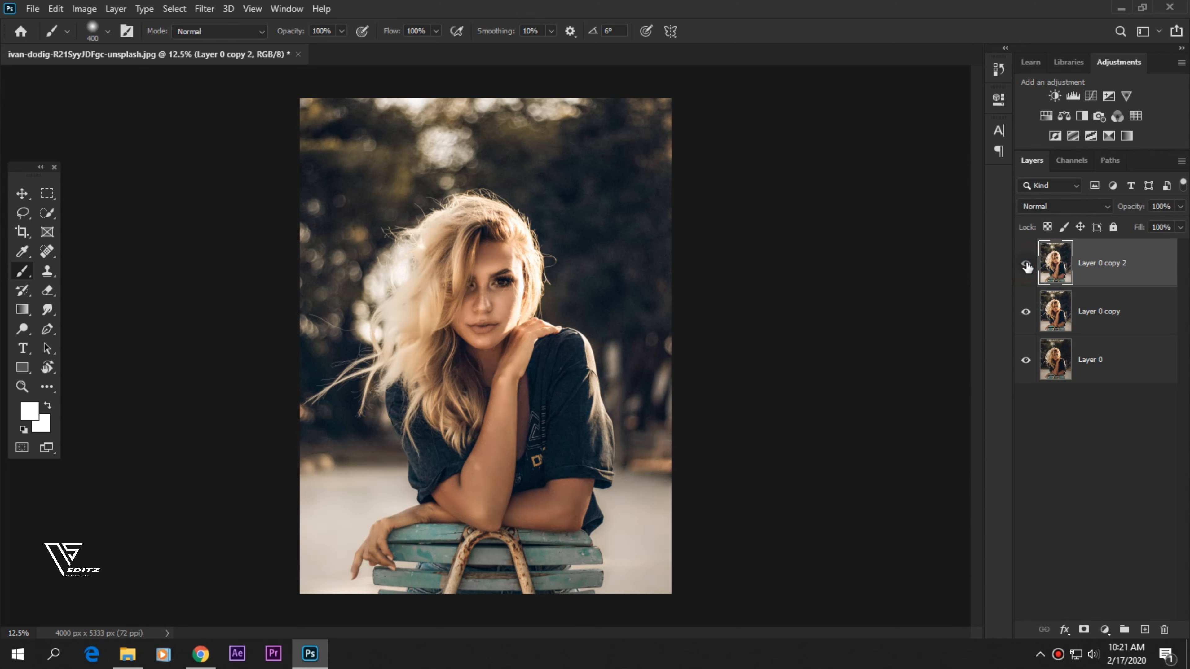
{"action": "left_click", "coordinate": [1084, 487]}
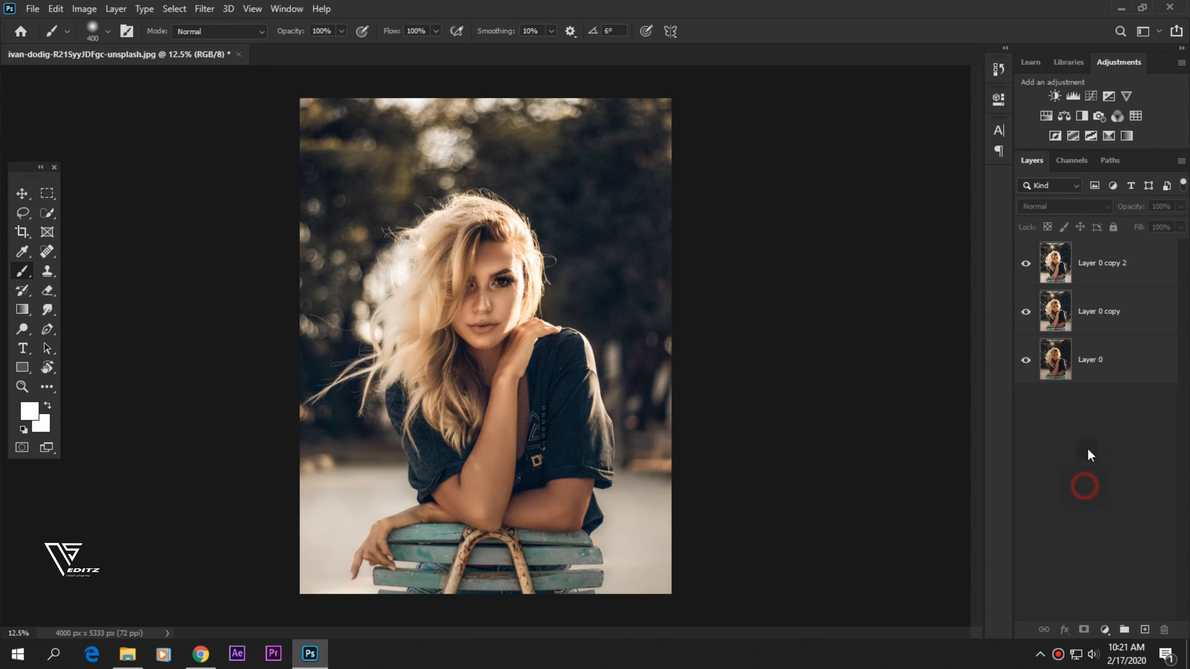
Add a Curves adjustment layer, anchor the RGB curve at its upper and lower quarter points, and raise the black endpoint slightly
{"action": "left_click", "coordinate": [1107, 630]}
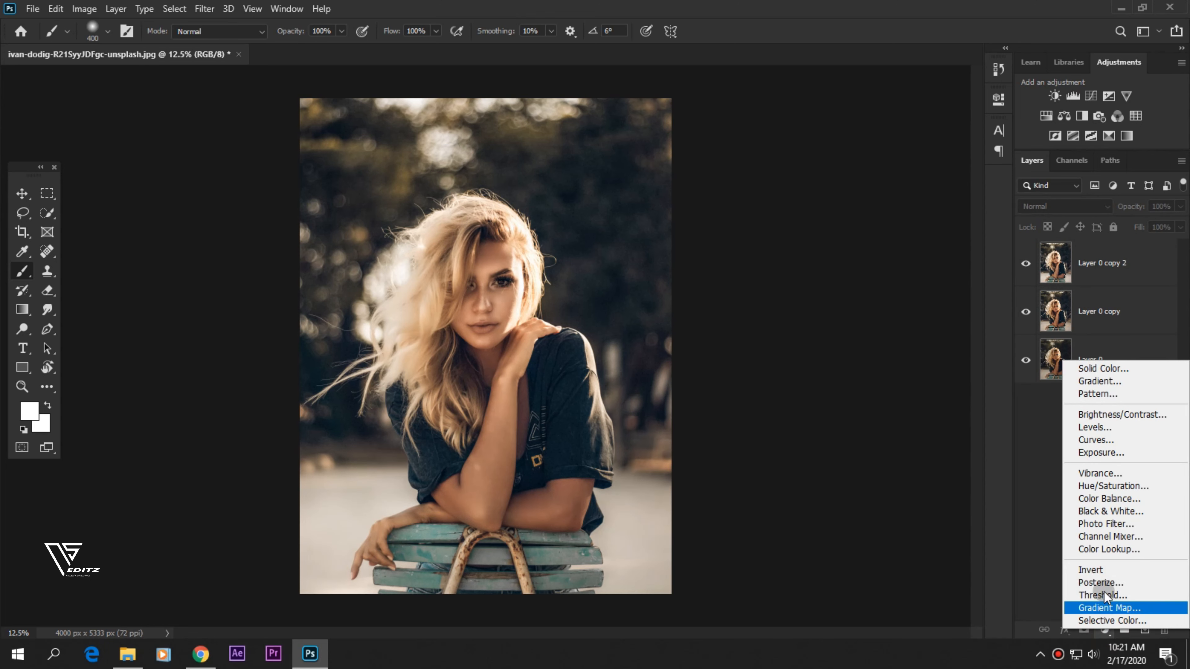
{"action": "left_click", "coordinate": [1104, 435]}
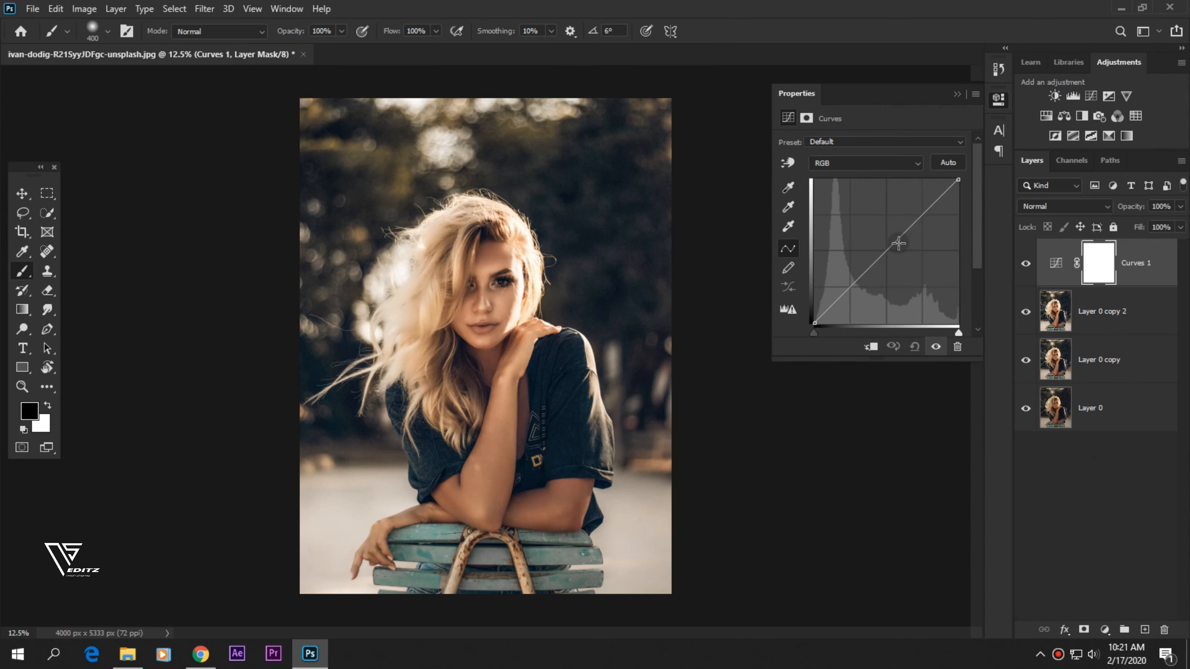
{"action": "left_click", "coordinate": [922, 215]}
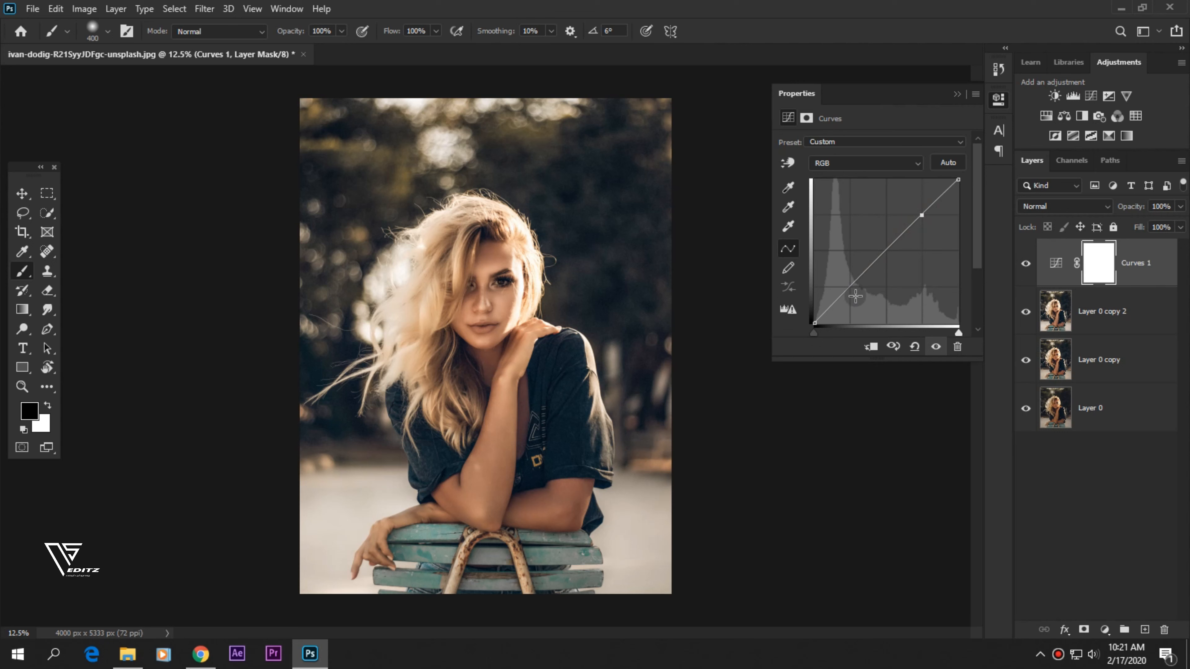
{"action": "left_click", "coordinate": [849, 287]}
{"action": "left_click_drag", "start_coordinate": [813, 321], "coordinate": [812, 312]}
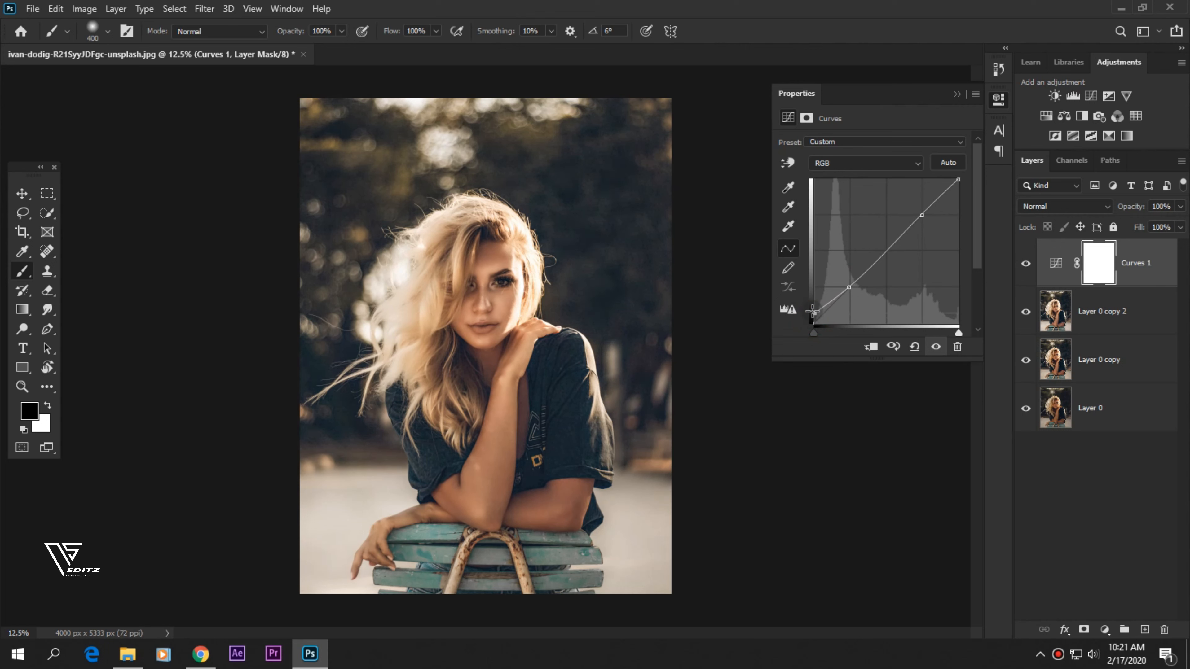
In the Curves layer's Blue channel, raise the black endpoint slightly and pull the white endpoint slightly inward
{"action": "left_click", "coordinate": [865, 160]}
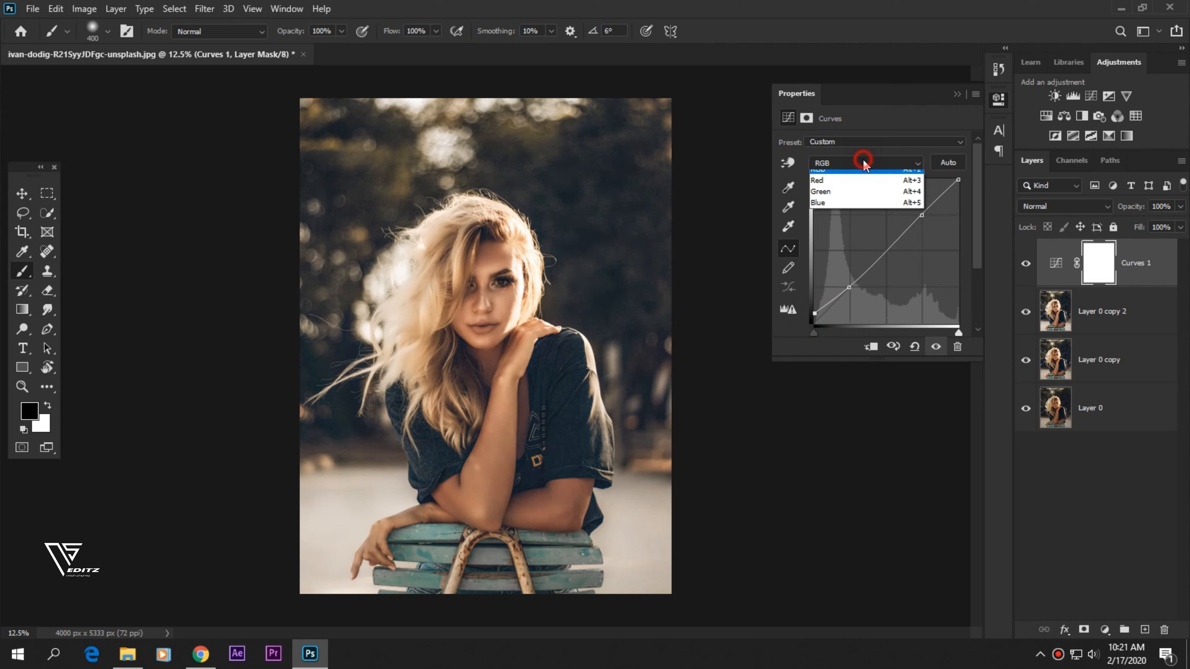
{"action": "left_click", "coordinate": [845, 207]}
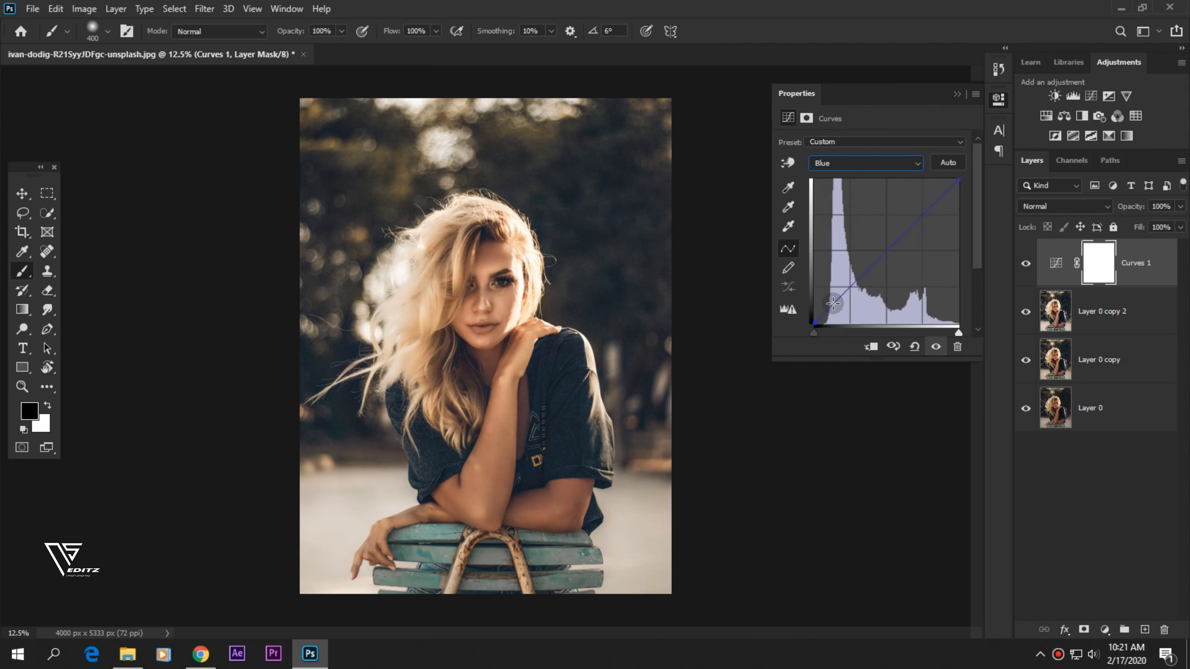
{"action": "left_click_drag", "start_coordinate": [815, 323], "coordinate": [813, 313]}
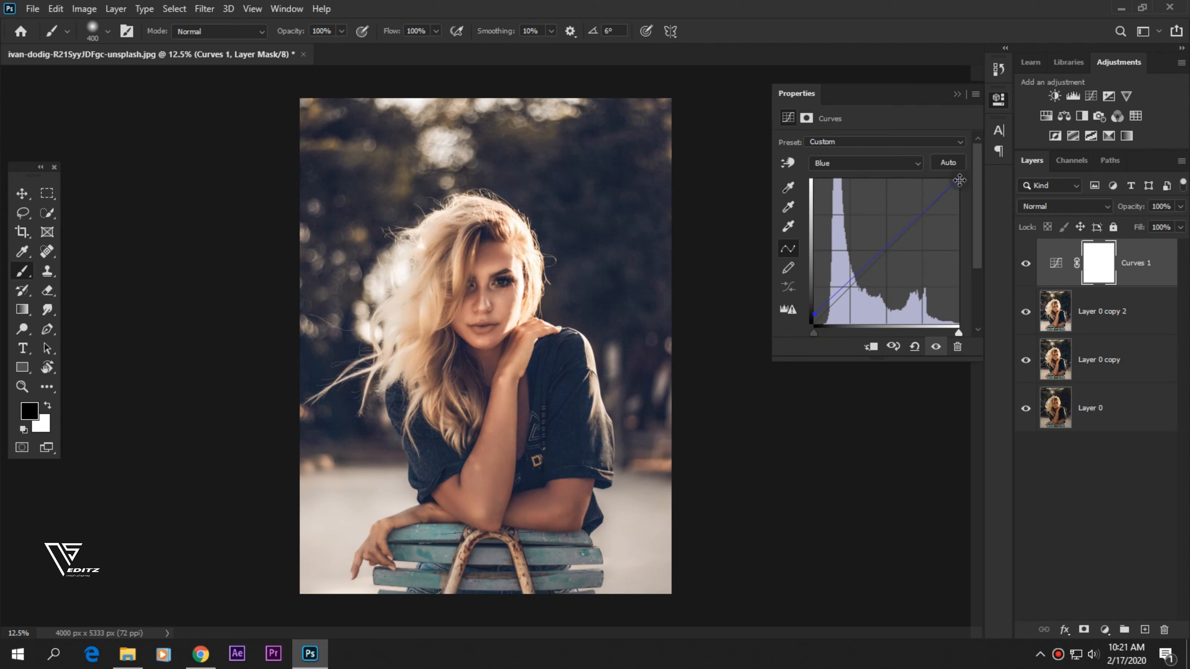
{"action": "left_click_drag", "start_coordinate": [959, 181], "coordinate": [954, 179]}
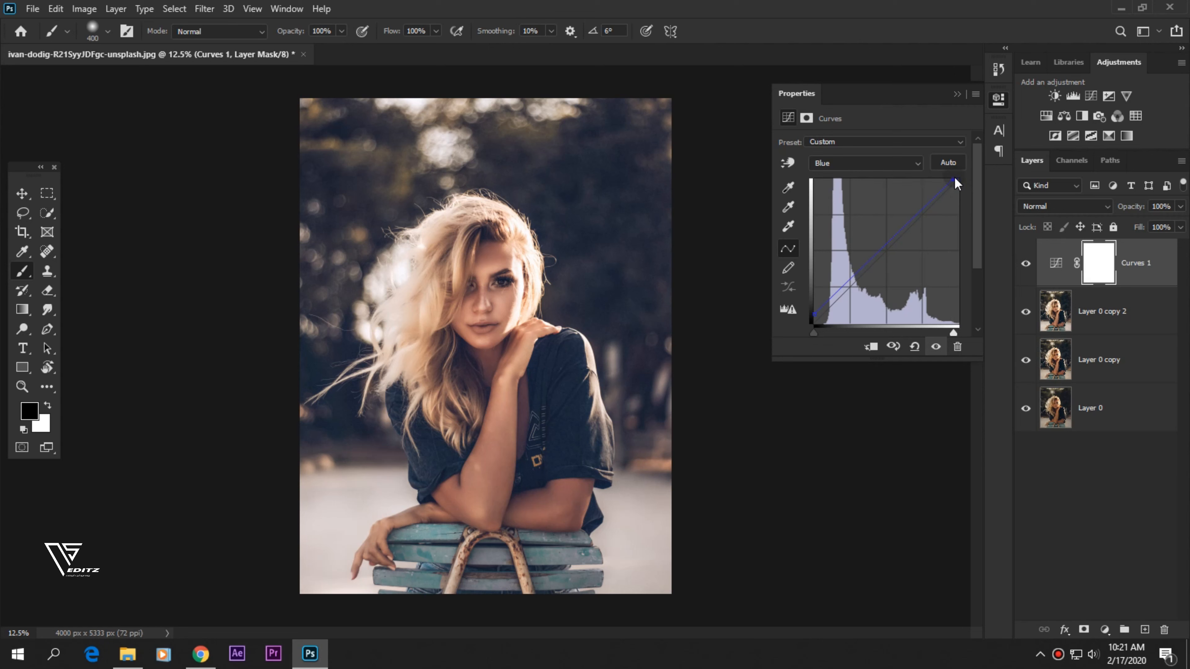
Compare the portrait with and without the Curves 1 layer by toggling its visibility, and deselect the layer
{"action": "left_click", "coordinate": [958, 93]}
{"action": "left_click", "coordinate": [1026, 264]}
{"action": "left_click", "coordinate": [1026, 264]}
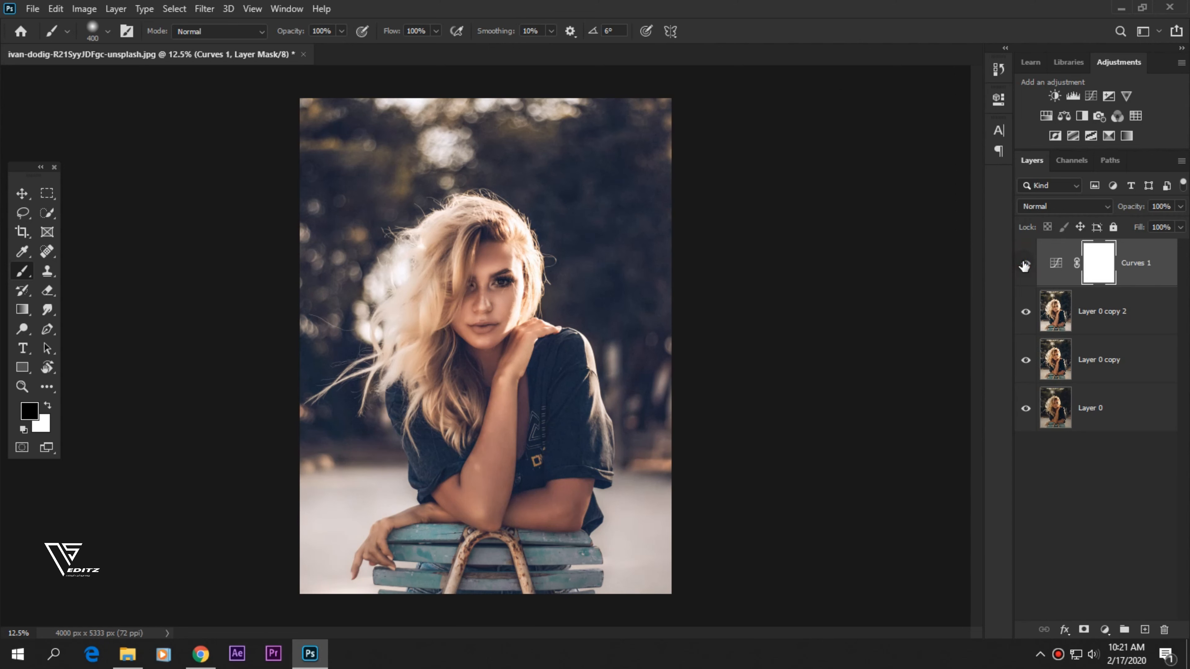
{"action": "left_click", "coordinate": [1026, 264]}
{"action": "left_click", "coordinate": [1026, 264]}
{"action": "left_click", "coordinate": [1109, 468]}
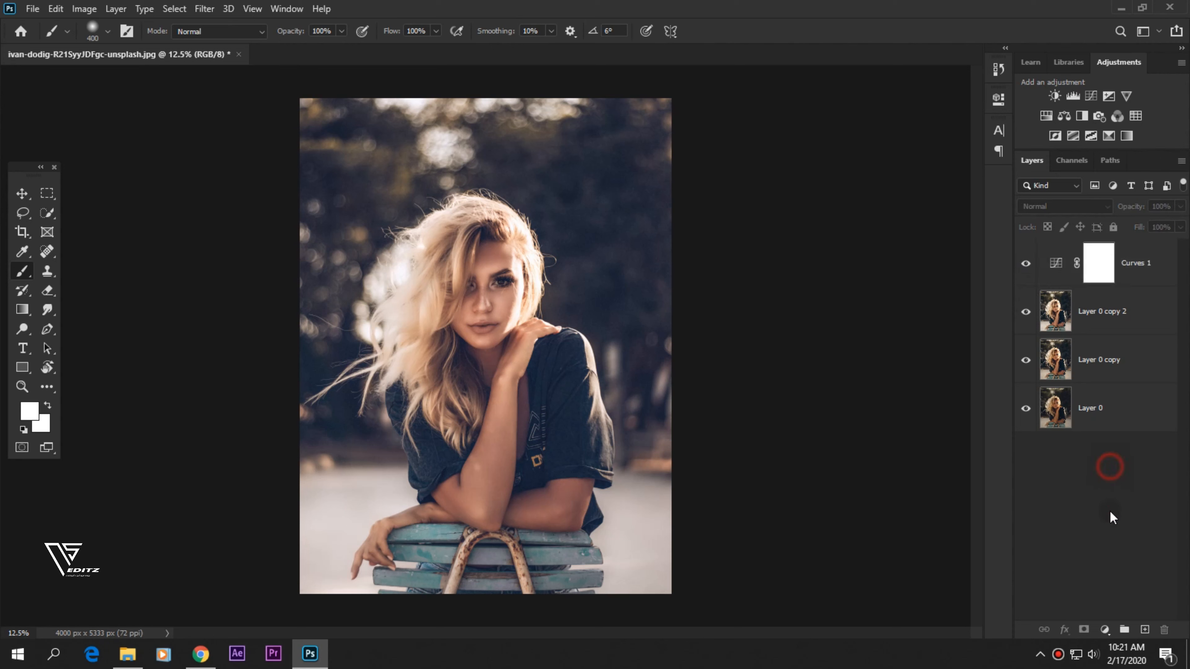
Add a Selective Color adjustment layer and set its Blacks to Cyan -3, Yellow -3 and Black +2
{"action": "left_click", "coordinate": [1105, 628]}
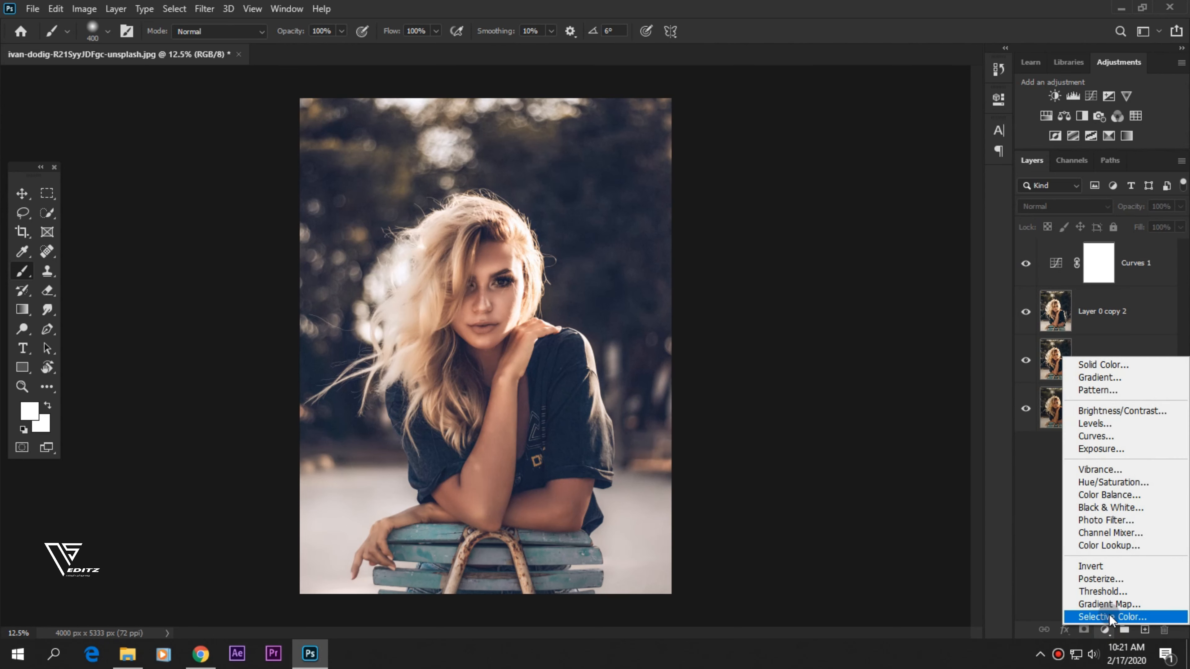
{"action": "left_click", "coordinate": [1109, 617]}
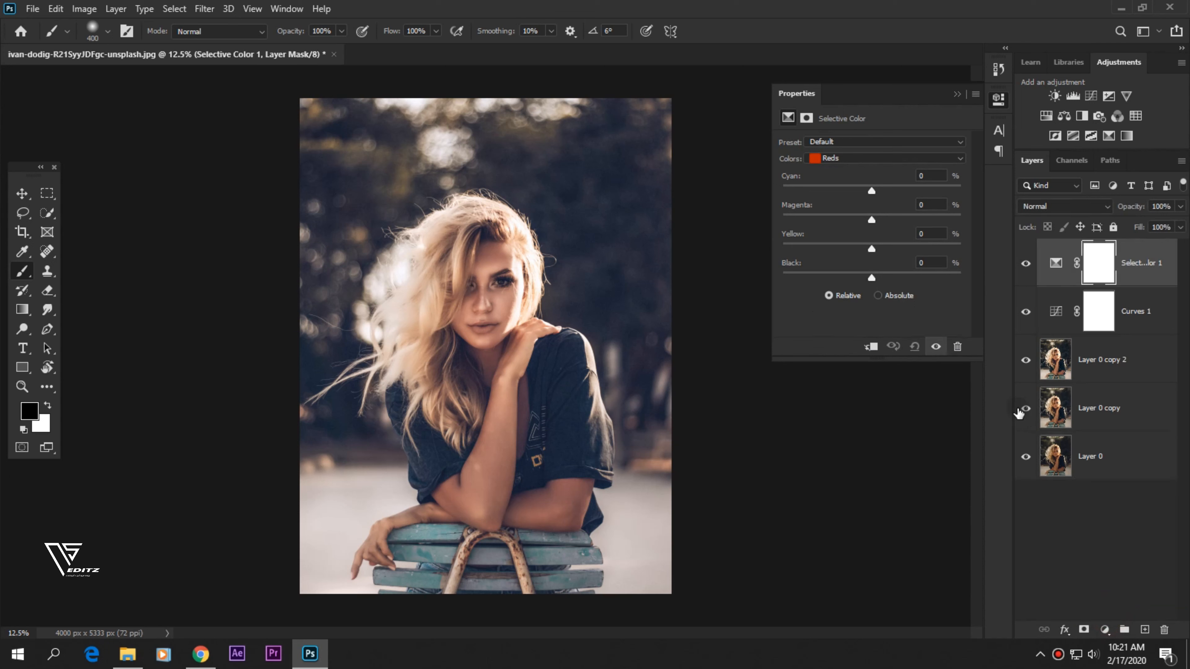
{"action": "left_click", "coordinate": [876, 159]}
{"action": "left_click", "coordinate": [857, 266]}
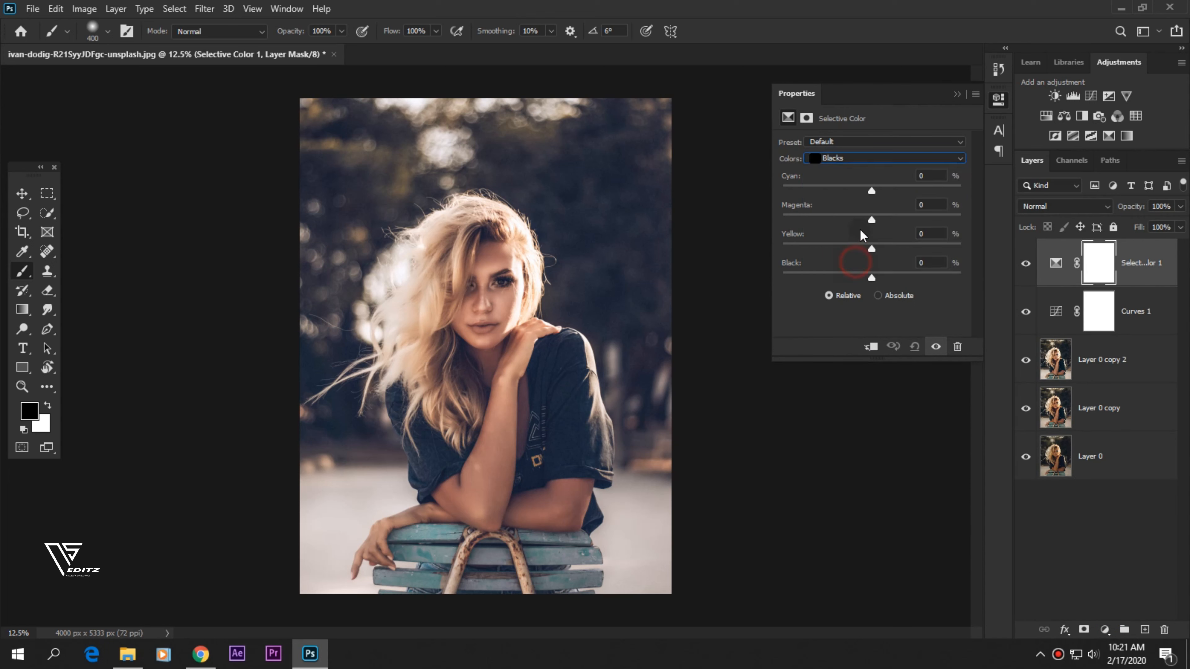
{"action": "left_click", "coordinate": [873, 249]}
{"action": "left_click_drag", "start_coordinate": [872, 249], "coordinate": [860, 250]}
{"action": "left_click", "coordinate": [871, 278]}
{"action": "left_click_drag", "start_coordinate": [869, 277], "coordinate": [874, 277]}
{"action": "left_click_drag", "start_coordinate": [872, 190], "coordinate": [874, 193]}
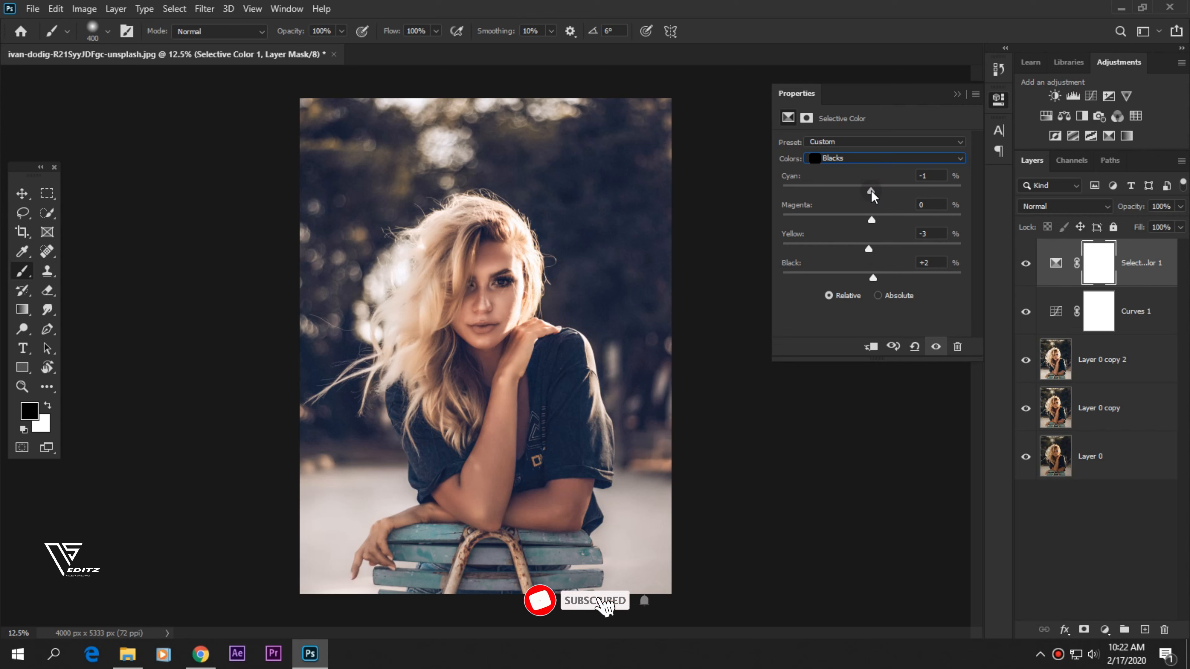
{"action": "left_click_drag", "start_coordinate": [870, 190], "coordinate": [869, 190]}
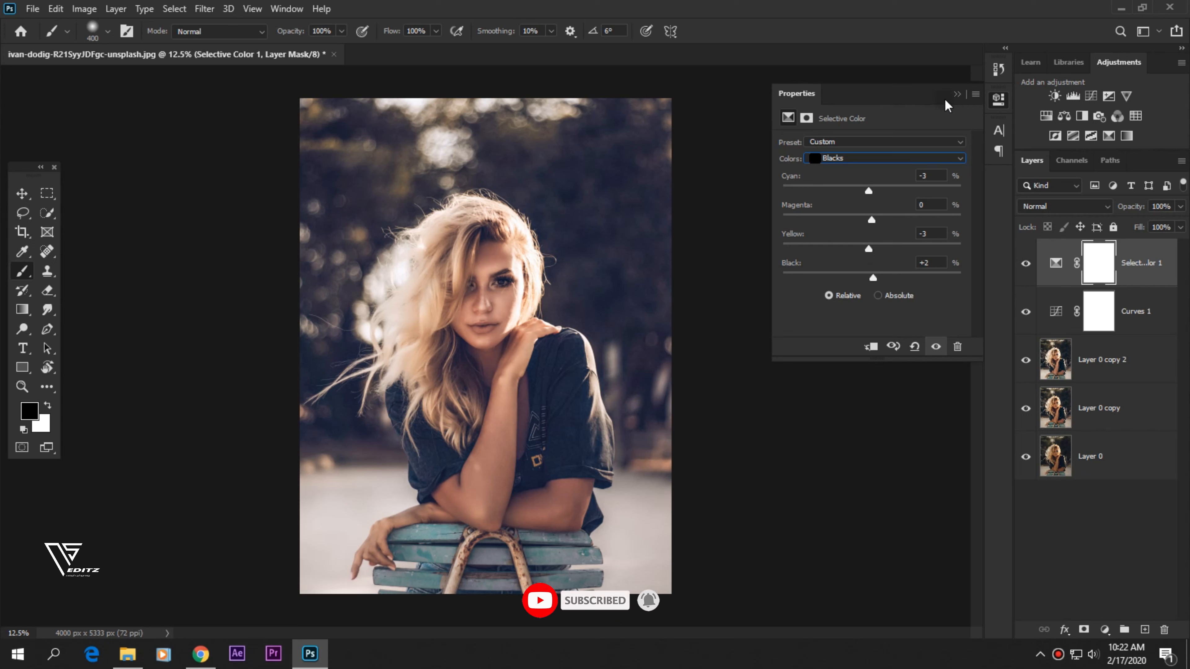
Set the Selective Color Whites to Black -13 and Yellow about -27
{"action": "left_click", "coordinate": [871, 159]}
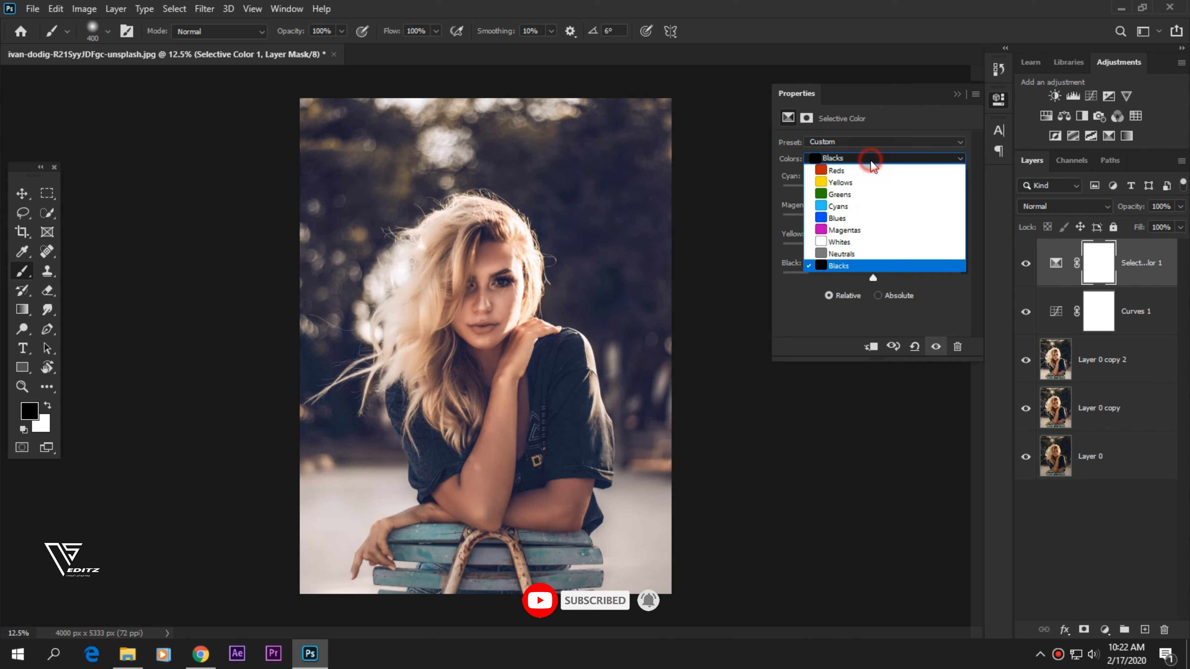
{"action": "left_click", "coordinate": [857, 242]}
{"action": "mouse_move", "coordinate": [872, 278]}
{"action": "left_mouse_down"}
{"action": "mouse_move", "coordinate": [890, 276]}
{"action": "mouse_move", "coordinate": [860, 278]}
{"action": "left_mouse_up"}
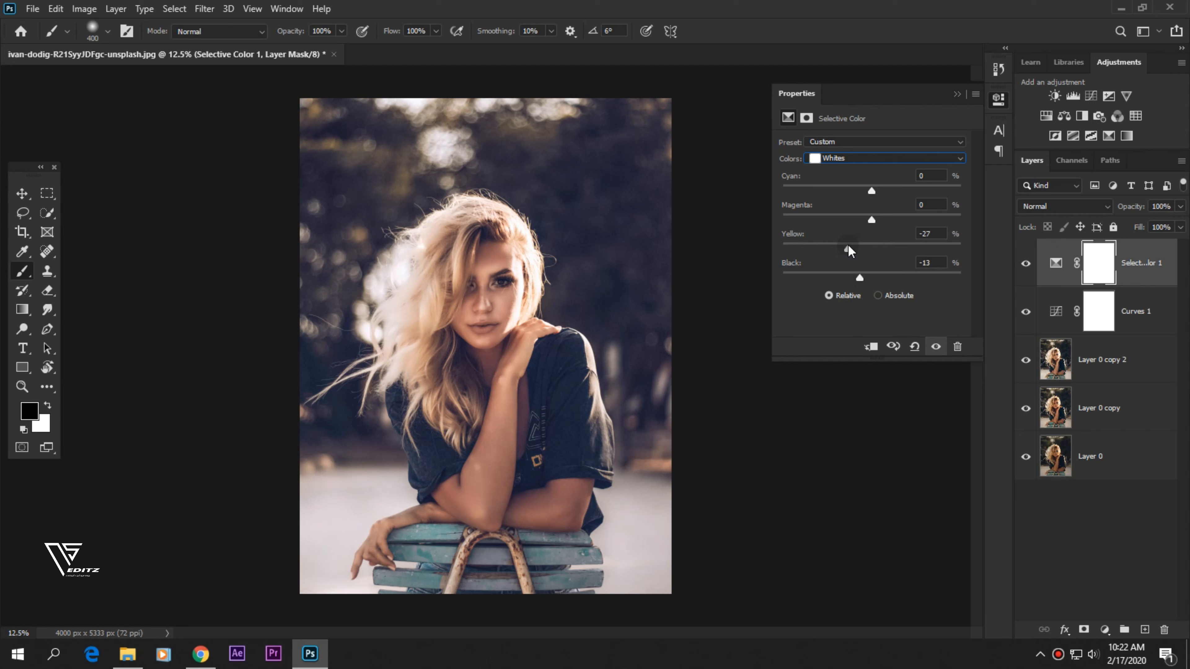
Reduce the Yellow and Black amounts of the Yellows range in the Selective Color adjustment
{"action": "left_click", "coordinate": [861, 161]}
{"action": "left_click", "coordinate": [860, 184]}
{"action": "left_click_drag", "start_coordinate": [872, 249], "coordinate": [848, 278]}
For the Selective Color Reds, set Black to -23 and slightly reduce the Yellow and Cyan amounts
{"action": "left_click", "coordinate": [872, 158]}
{"action": "left_click", "coordinate": [872, 167]}
{"action": "left_click_drag", "start_coordinate": [871, 277], "coordinate": [846, 278]}
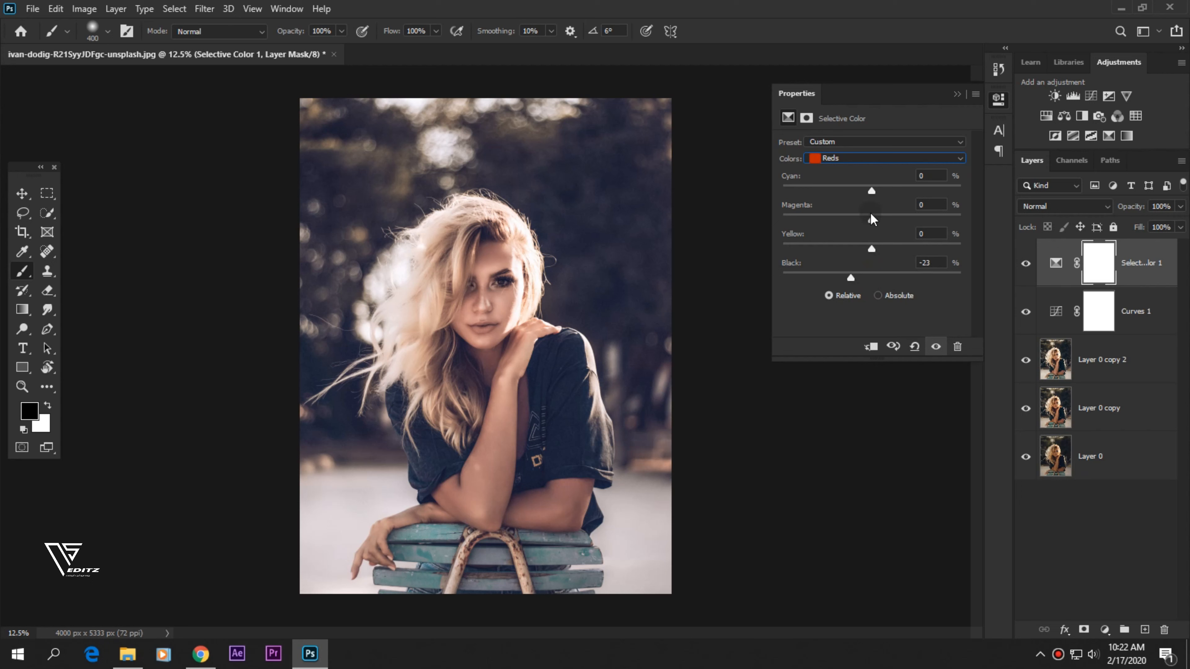
{"action": "mouse_move", "coordinate": [871, 248]}
{"action": "left_mouse_down"}
{"action": "mouse_move", "coordinate": [896, 248]}
{"action": "mouse_move", "coordinate": [848, 254]}
{"action": "mouse_move", "coordinate": [861, 255]}
{"action": "left_mouse_up"}
{"action": "left_click_drag", "start_coordinate": [871, 190], "coordinate": [863, 191]}
Compare the portrait with and without the Selective Color adjustment by toggling that layer's visibility
{"action": "left_click", "coordinate": [956, 94]}
{"action": "left_click", "coordinate": [1026, 264]}
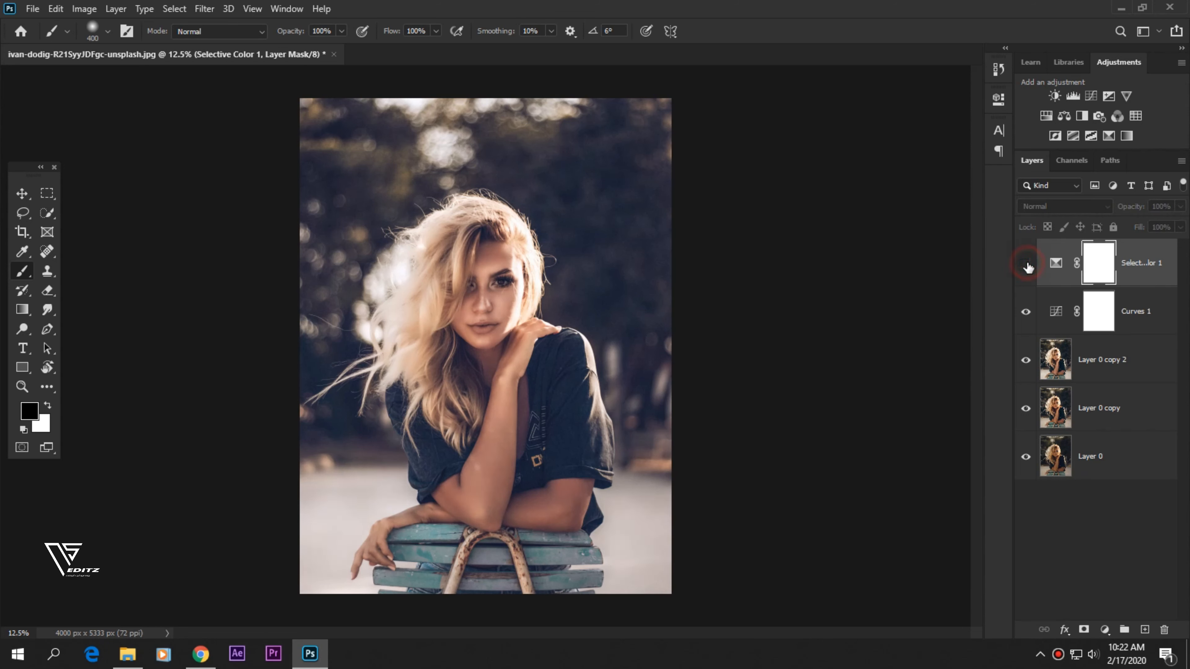
{"action": "left_click", "coordinate": [1026, 264]}
{"action": "left_click", "coordinate": [1027, 264]}
{"action": "left_click", "coordinate": [1027, 264]}
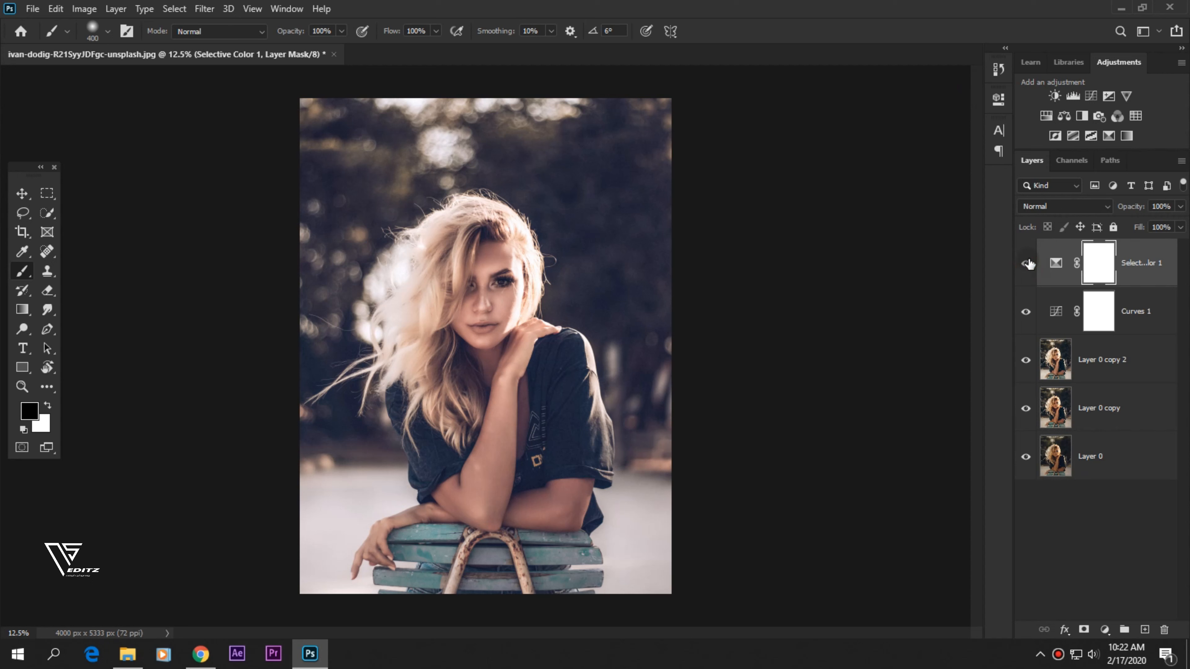
Merge Layer 0 copy 2, Curves 1 and the Selective Color layer into one layer, and duplicate the merged layer
{"action": "left_click", "coordinate": [1107, 369]}
{"action": "left_click", "coordinate": [1129, 329], "text": "shift"}
{"action": "left_click", "coordinate": [1143, 266], "text": "shift"}
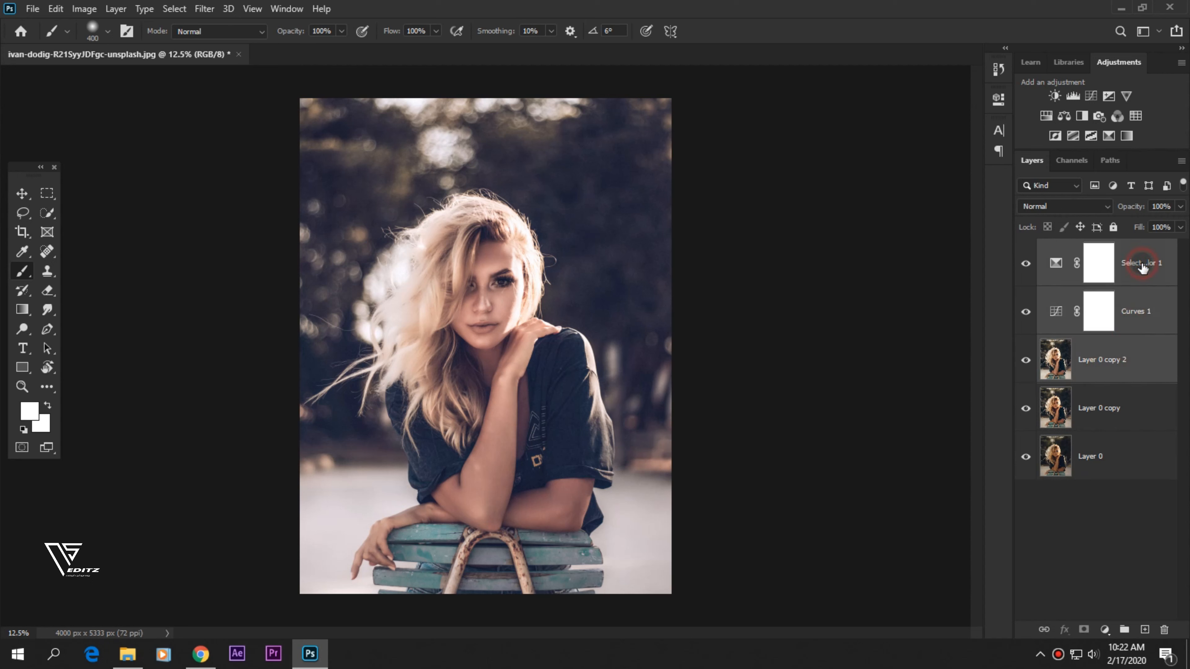
{"action": "right_click", "coordinate": [1142, 266]}
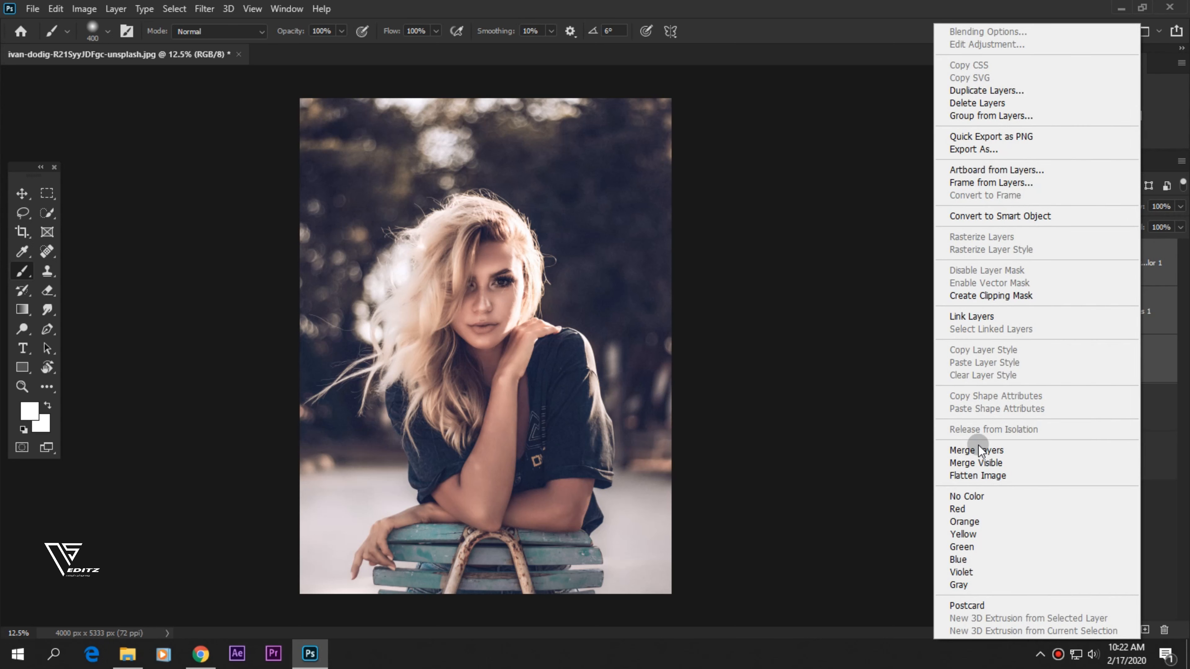
{"action": "left_click", "coordinate": [979, 449]}
{"action": "left_click_drag", "start_coordinate": [1116, 264], "coordinate": [1144, 626]}
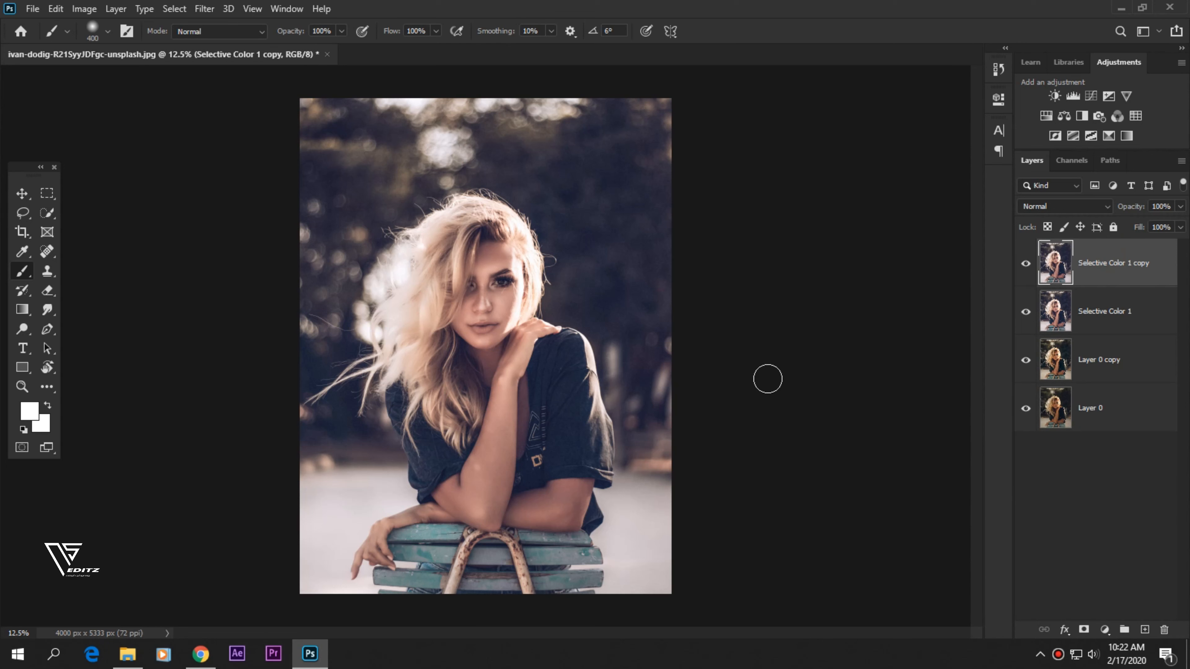
Open the Camera Raw Filter for the duplicated layer and set Shadows to +10, Clarity to +47 and Texture to +35
{"action": "left_click", "coordinate": [204, 9]}
{"action": "left_click", "coordinate": [234, 98]}
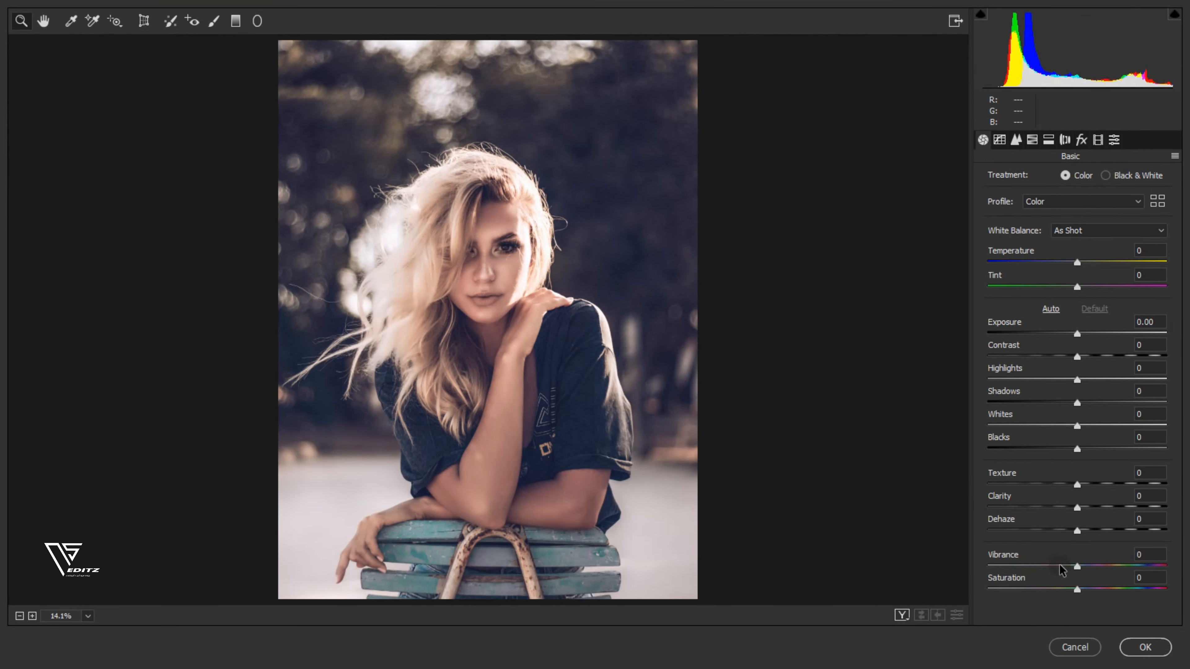
{"action": "left_click_drag", "start_coordinate": [1078, 507], "coordinate": [1106, 507]}
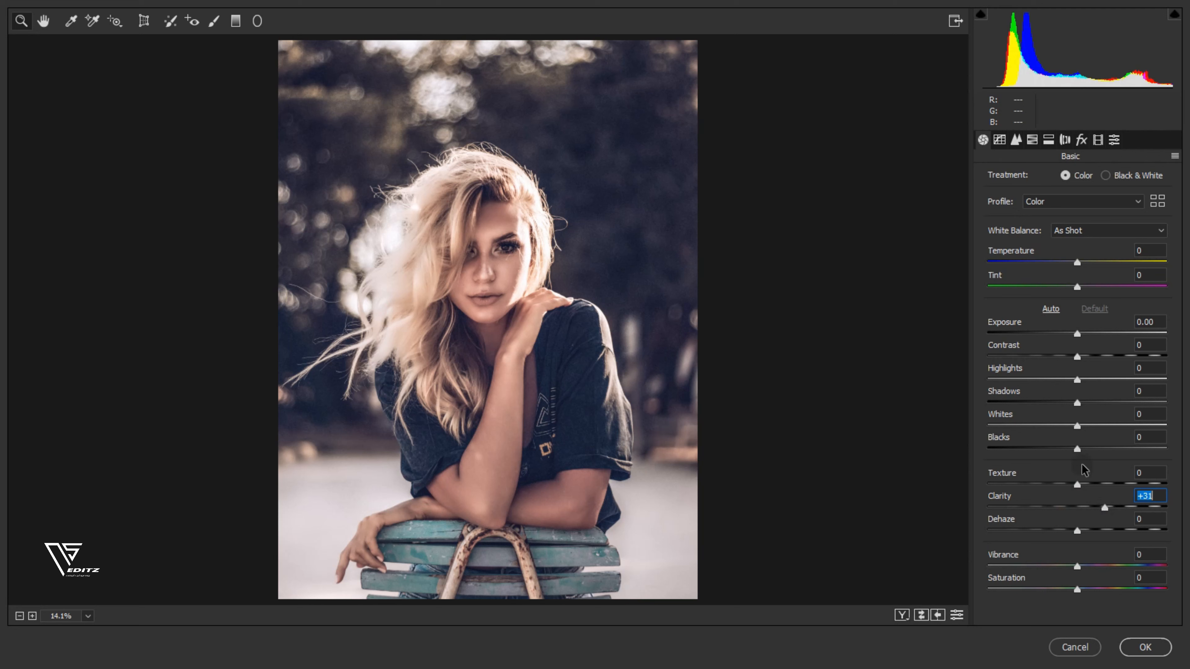
{"action": "left_click_drag", "start_coordinate": [1077, 403], "coordinate": [1085, 399]}
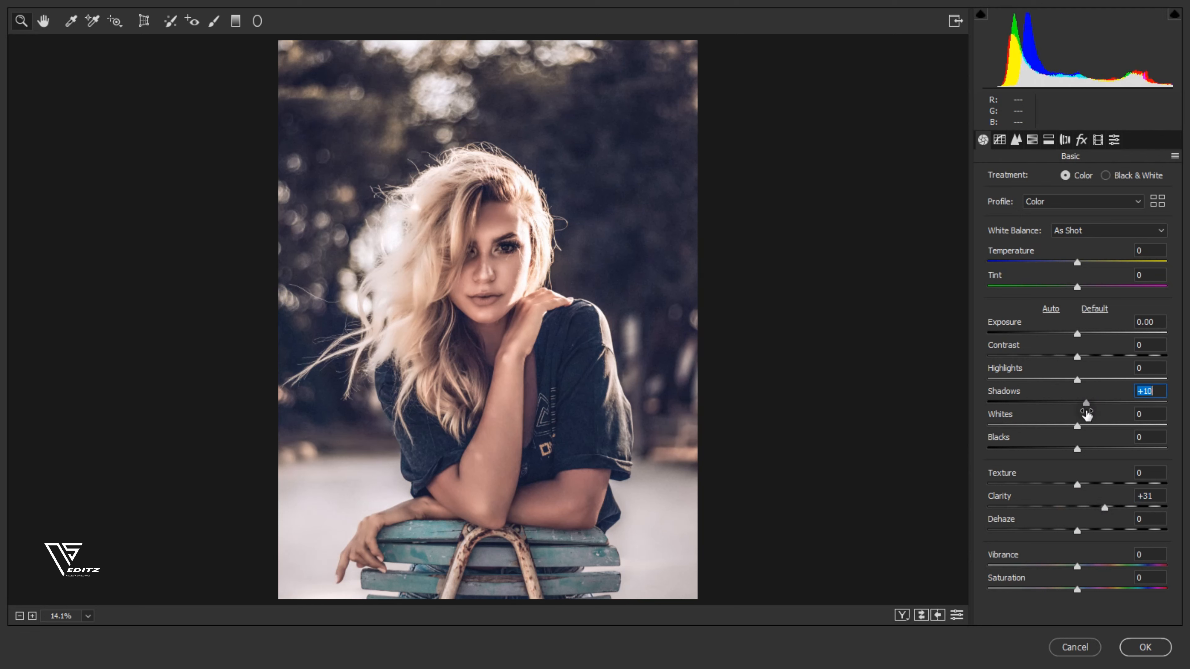
{"action": "left_click", "coordinate": [1105, 507]}
{"action": "mouse_move", "coordinate": [1106, 508]}
{"action": "left_mouse_down"}
{"action": "mouse_move", "coordinate": [1125, 510]}
{"action": "mouse_move", "coordinate": [1092, 484]}
{"action": "mouse_move", "coordinate": [1109, 489]}
{"action": "left_mouse_up"}
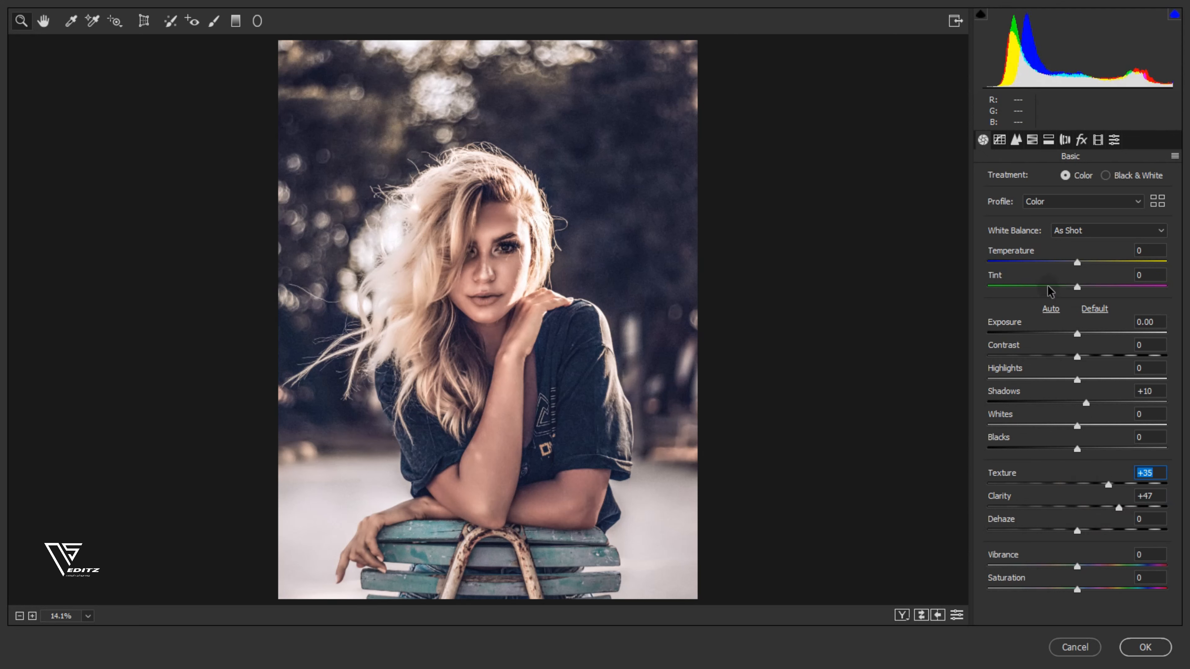
Split-tone the highlights with hue 125, saturation 10 and the shadows with hue 285, saturation 10, and apply the Camera Raw filter
{"action": "left_click", "coordinate": [1030, 143]}
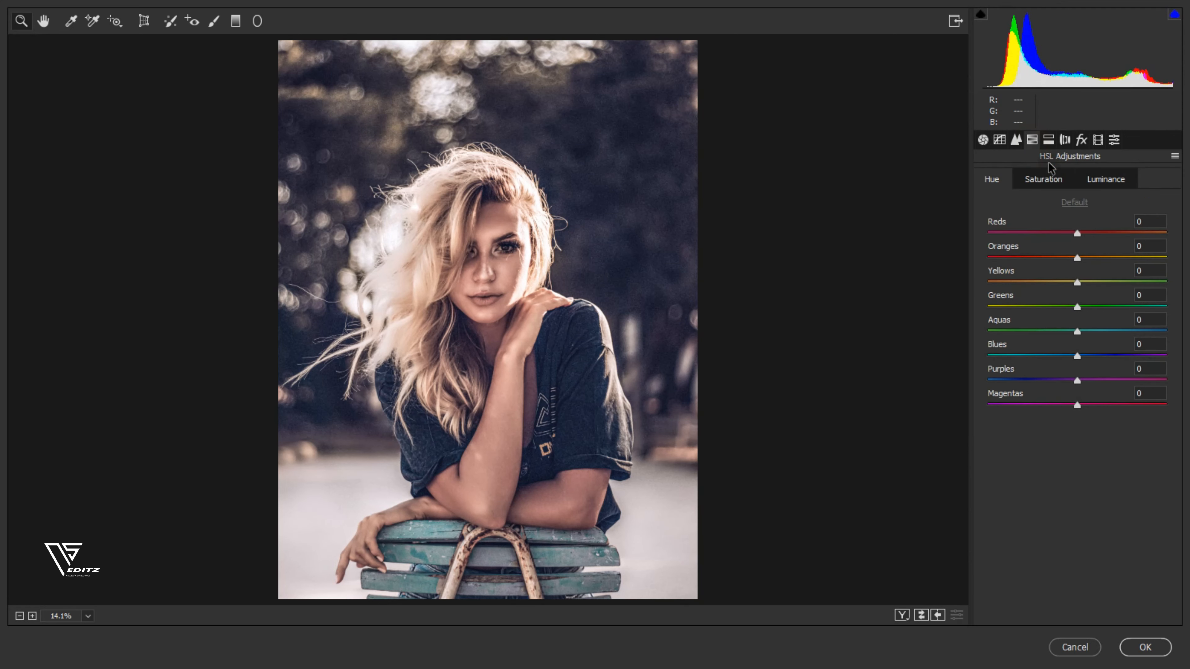
{"action": "left_click", "coordinate": [1050, 141]}
{"action": "left_click_drag", "start_coordinate": [988, 226], "coordinate": [1050, 209]}
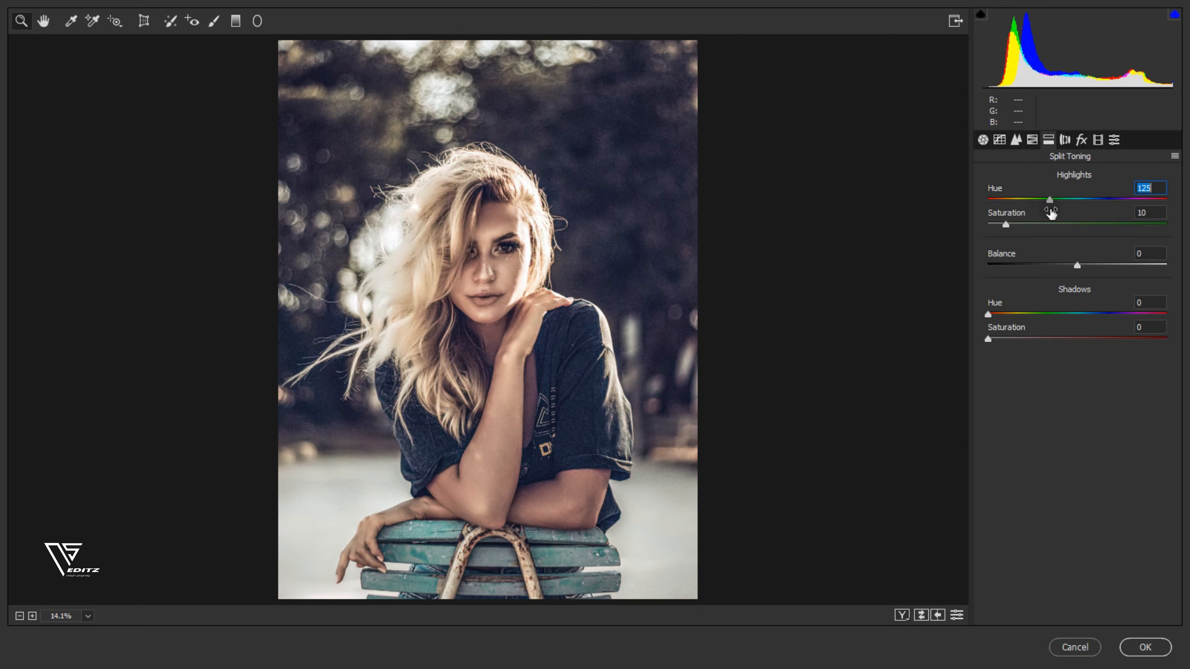
{"action": "left_click_drag", "start_coordinate": [989, 339], "coordinate": [1141, 321]}
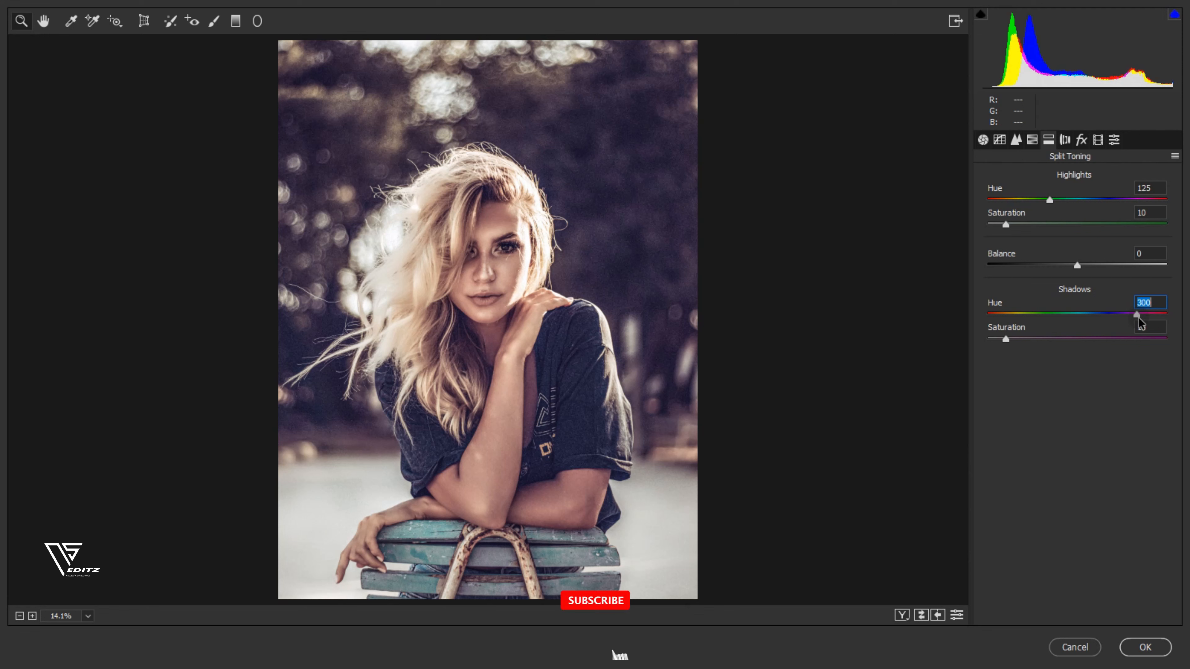
{"action": "left_click_drag", "start_coordinate": [1139, 317], "coordinate": [1130, 315]}
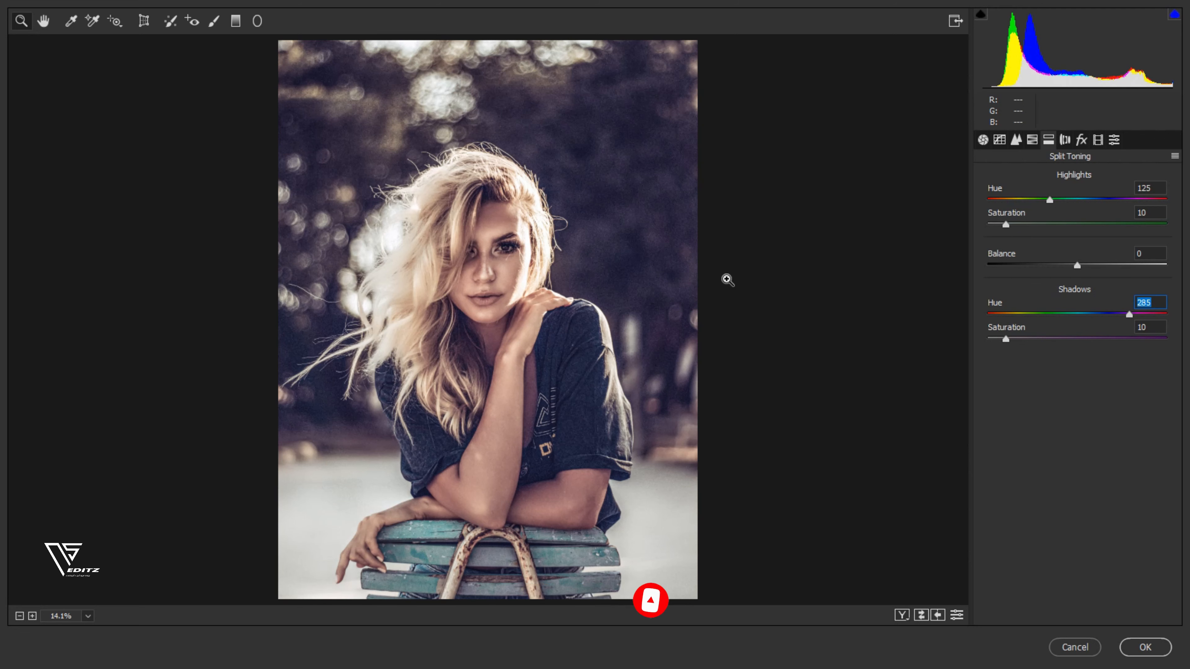
{"action": "left_click", "coordinate": [258, 27]}
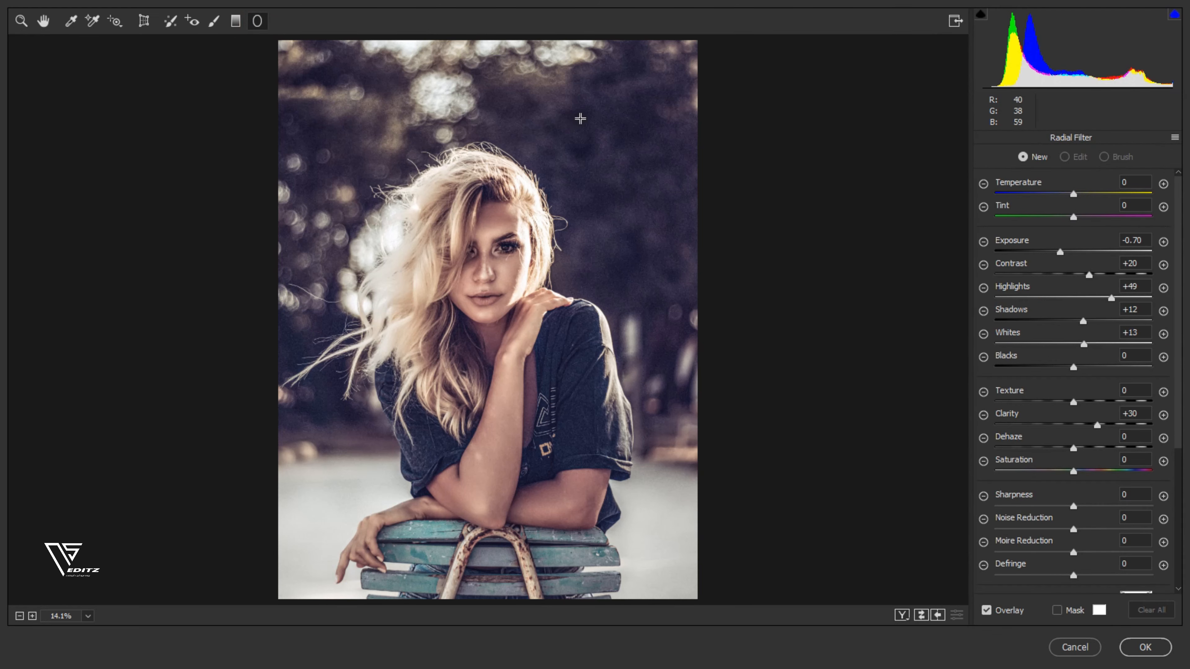
{"action": "left_click", "coordinate": [1156, 656]}
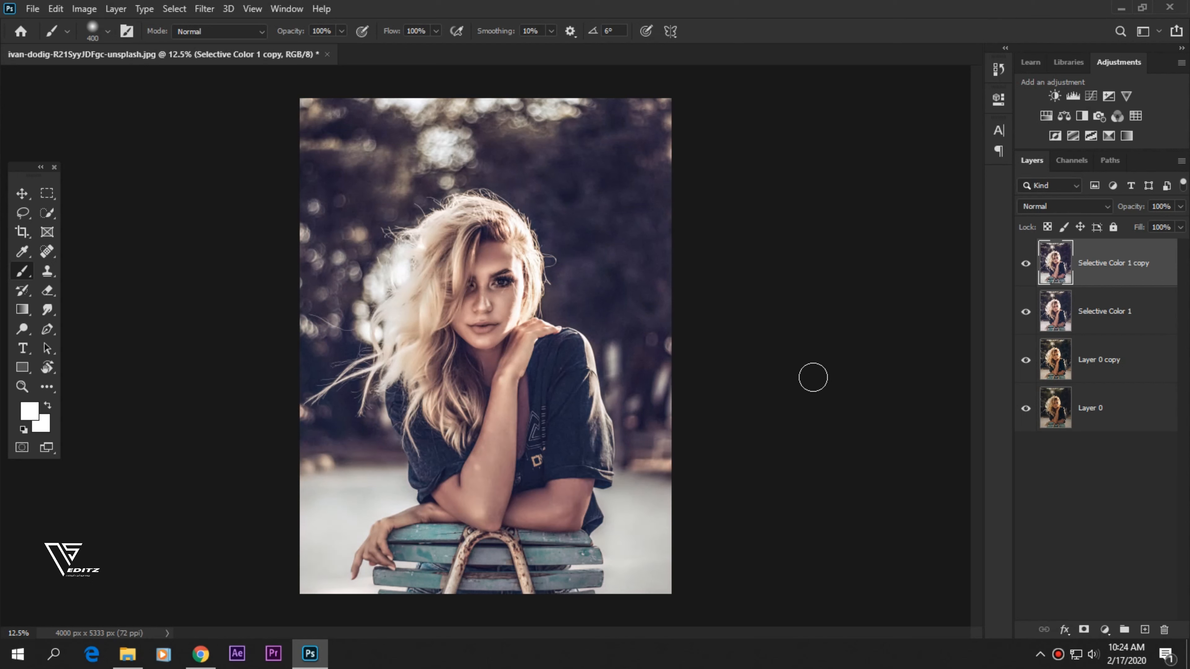
Compare the portrait with and without the Camera Raw grading by toggling the visibility of Selective Color 1 copy
{"action": "left_click", "coordinate": [1026, 264]}
{"action": "left_click", "coordinate": [1027, 264]}
{"action": "left_click", "coordinate": [1027, 264]}
{"action": "left_click", "coordinate": [1026, 264]}
Add a new empty layer above Selective Color 1 copy and set the foreground colour to white #fdfdfd
{"action": "left_click", "coordinate": [1142, 630]}
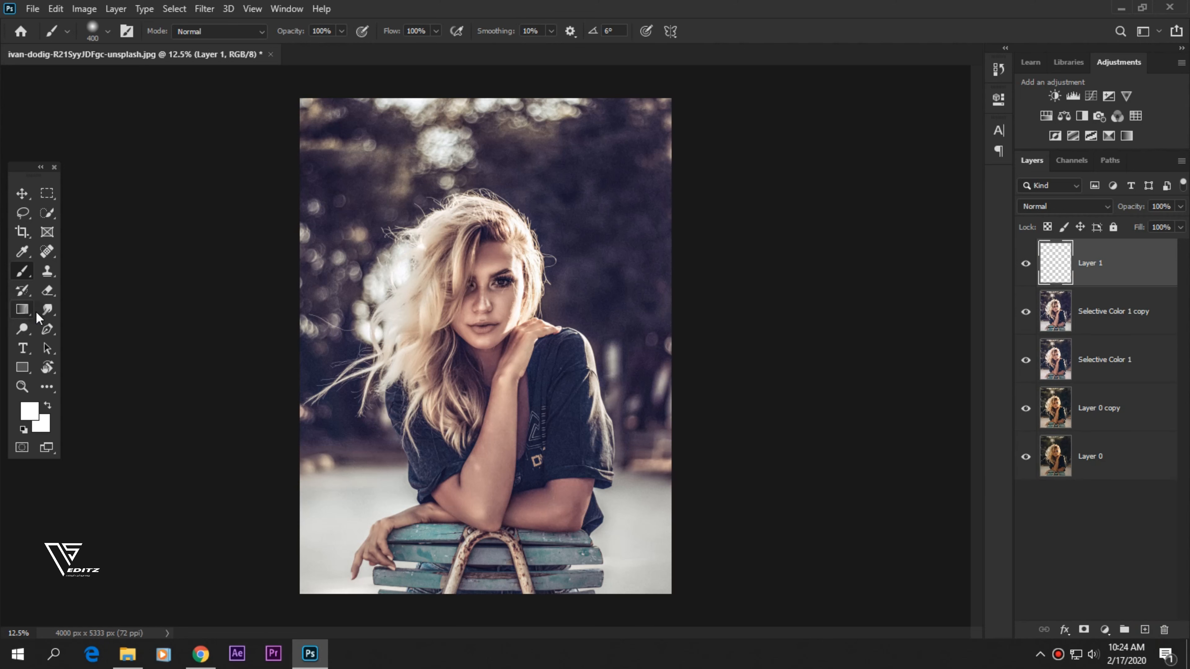
{"action": "left_click", "coordinate": [30, 411]}
{"action": "left_click_drag", "start_coordinate": [426, 175], "coordinate": [400, 138]}
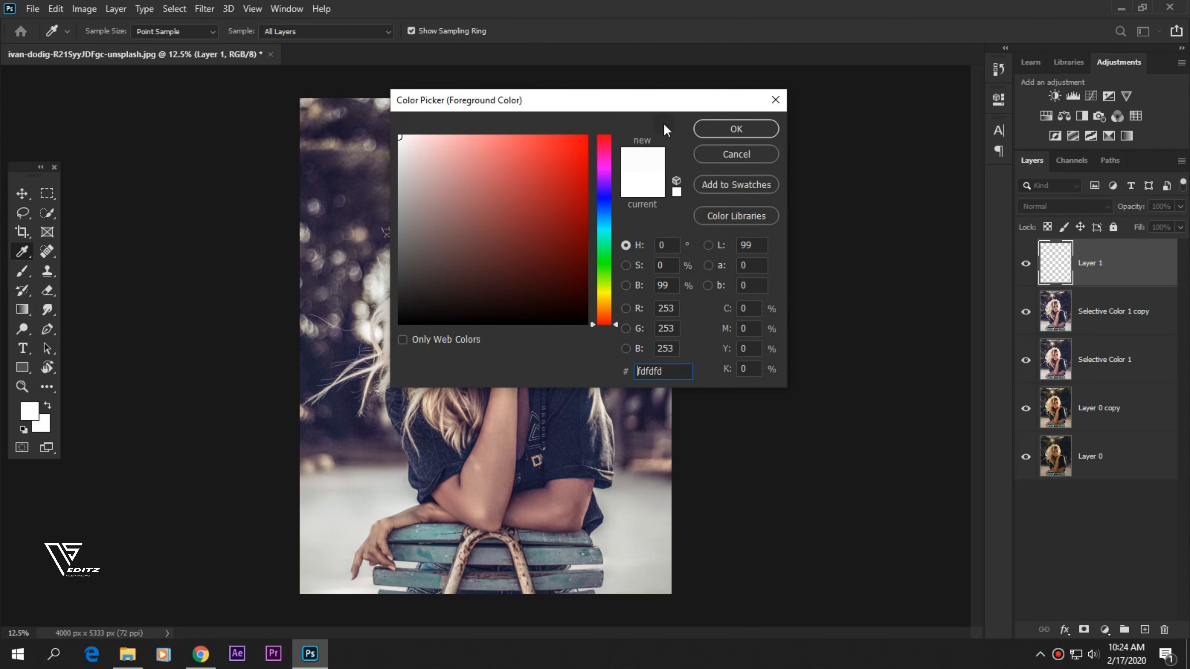
{"action": "left_click", "coordinate": [733, 129]}
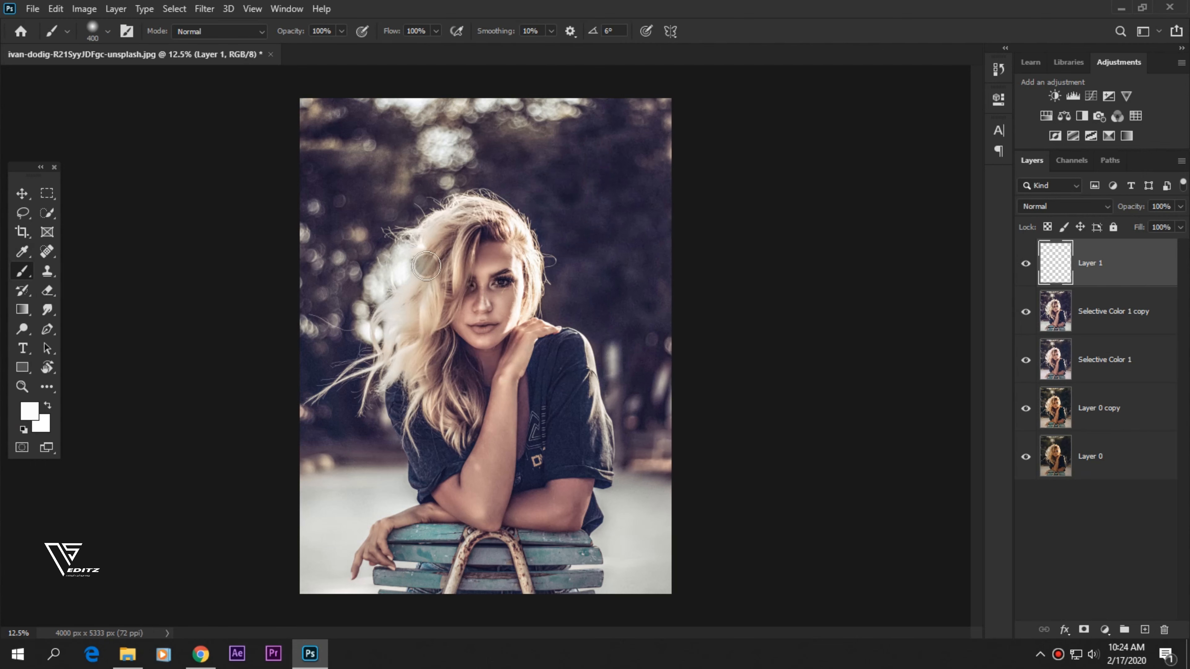
Enlarge the soft brush to 900 px and paint one white spot in the dark background above and beside the woman's head
{"action": "key", "text": "]"}
{"action": "key", "text": "]"}
{"action": "key", "text": "]"}
{"action": "key", "text": "]"}
{"action": "key", "text": "]"}
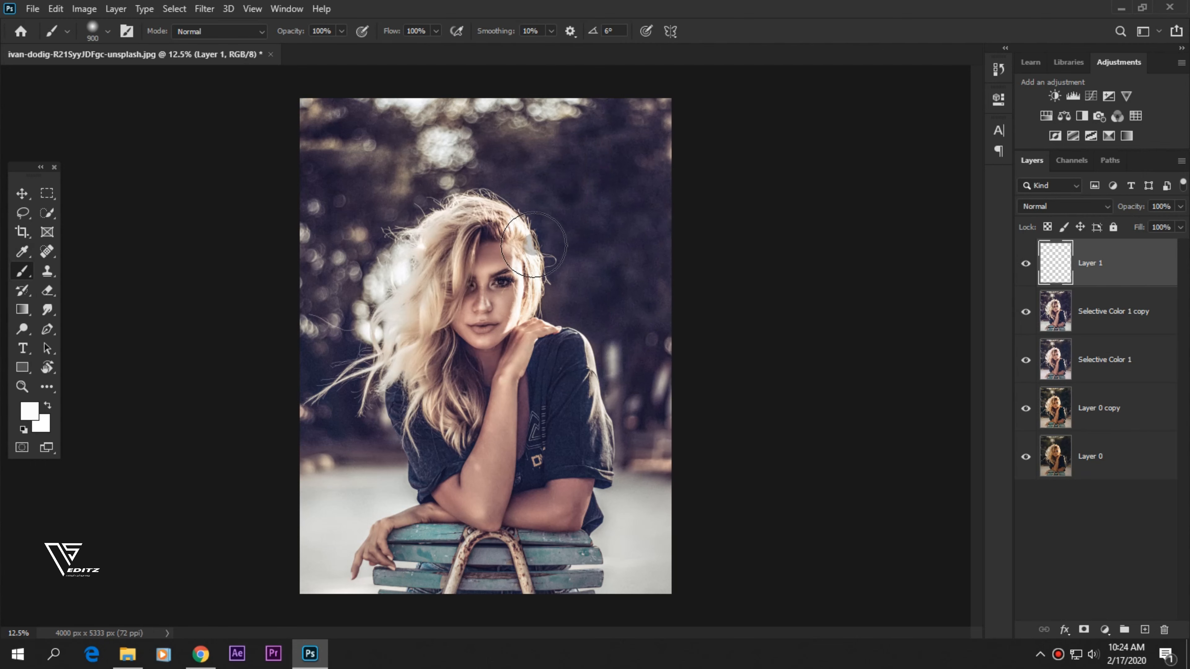
{"action": "left_click", "coordinate": [555, 182]}
Set the painted spot layer's blend mode to Screen and scale it to 471%, centred in the background beside the woman's head
{"action": "left_click", "coordinate": [1063, 207]}
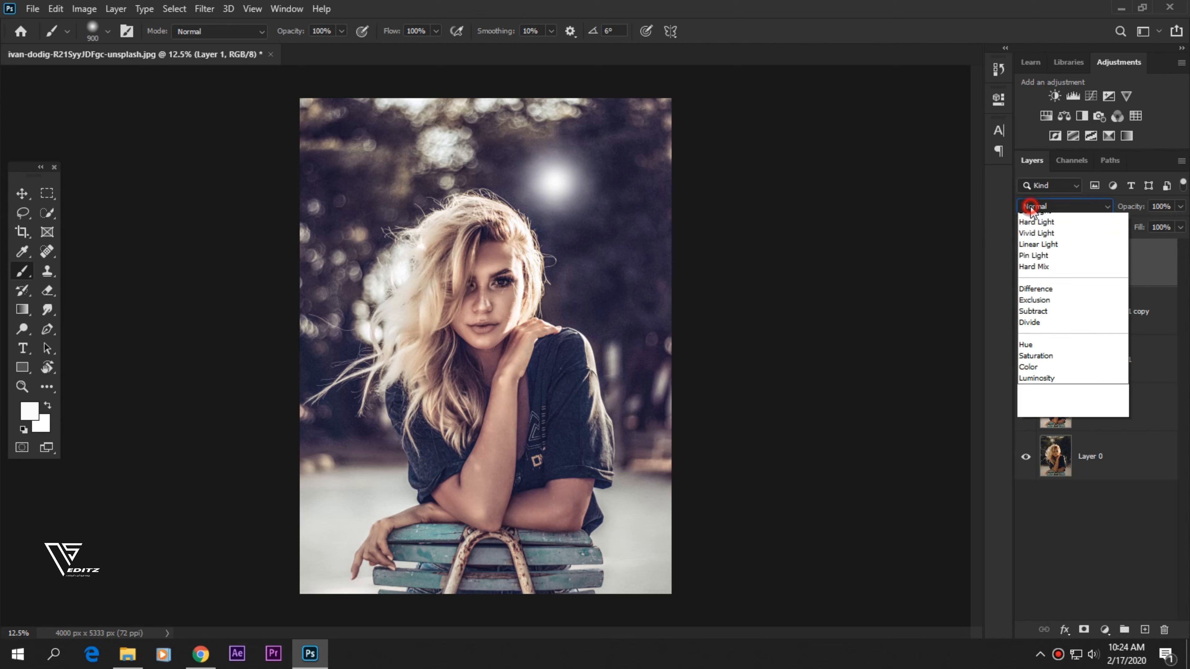
{"action": "left_click", "coordinate": [1041, 330]}
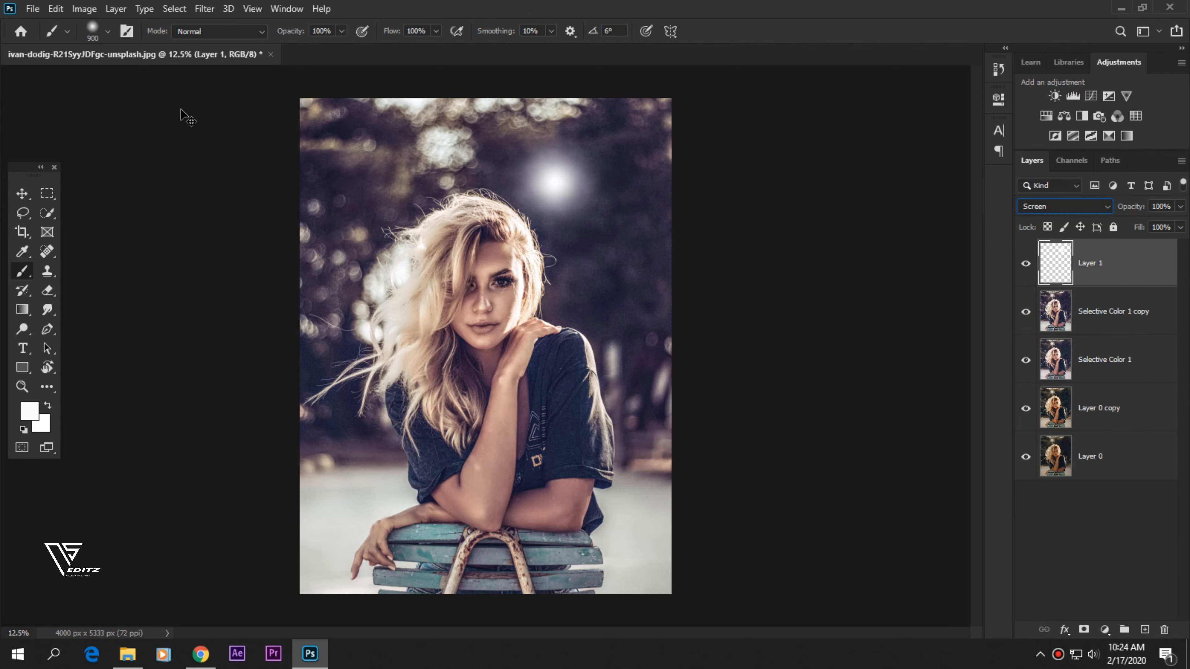
{"action": "key", "text": "ctrl+t"}
{"action": "left_click", "coordinate": [328, 32]}
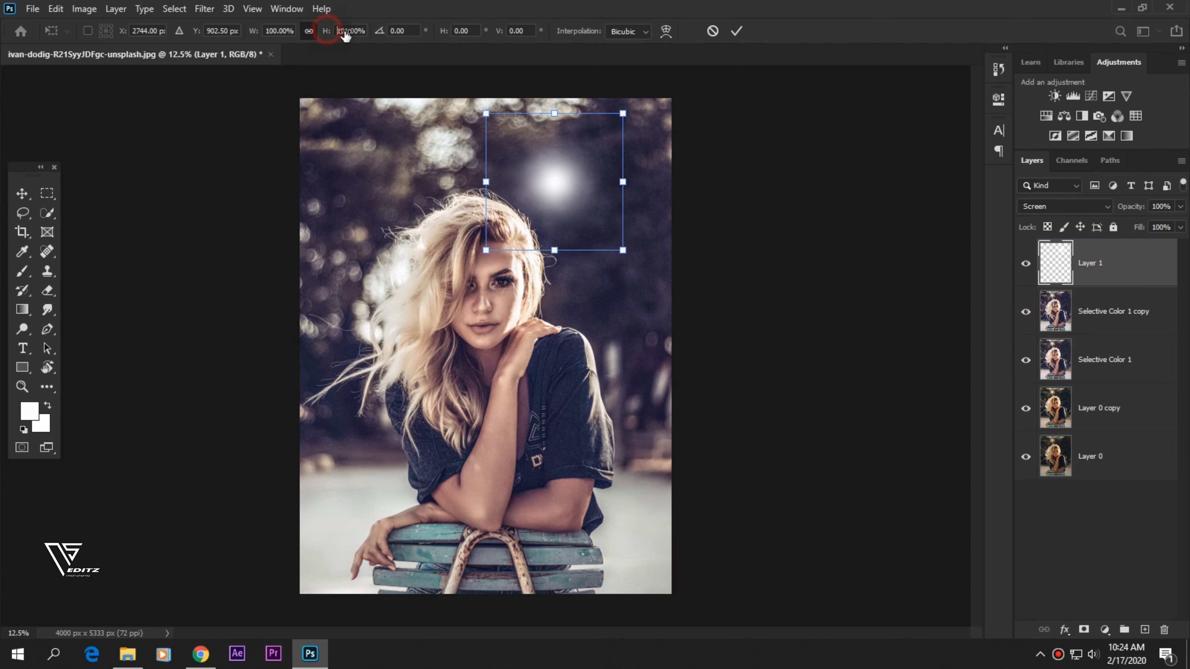
{"action": "left_click_drag", "start_coordinate": [345, 35], "coordinate": [606, 79]}
{"action": "left_click_drag", "start_coordinate": [615, 212], "coordinate": [642, 248]}
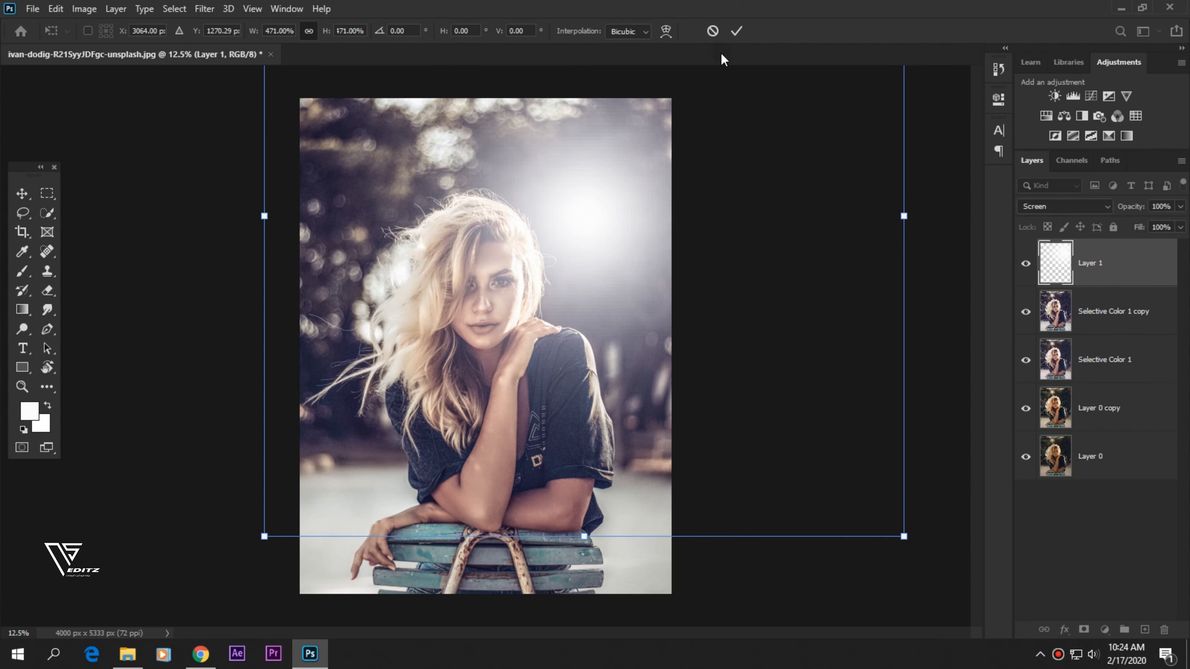
{"action": "left_click", "coordinate": [737, 31]}
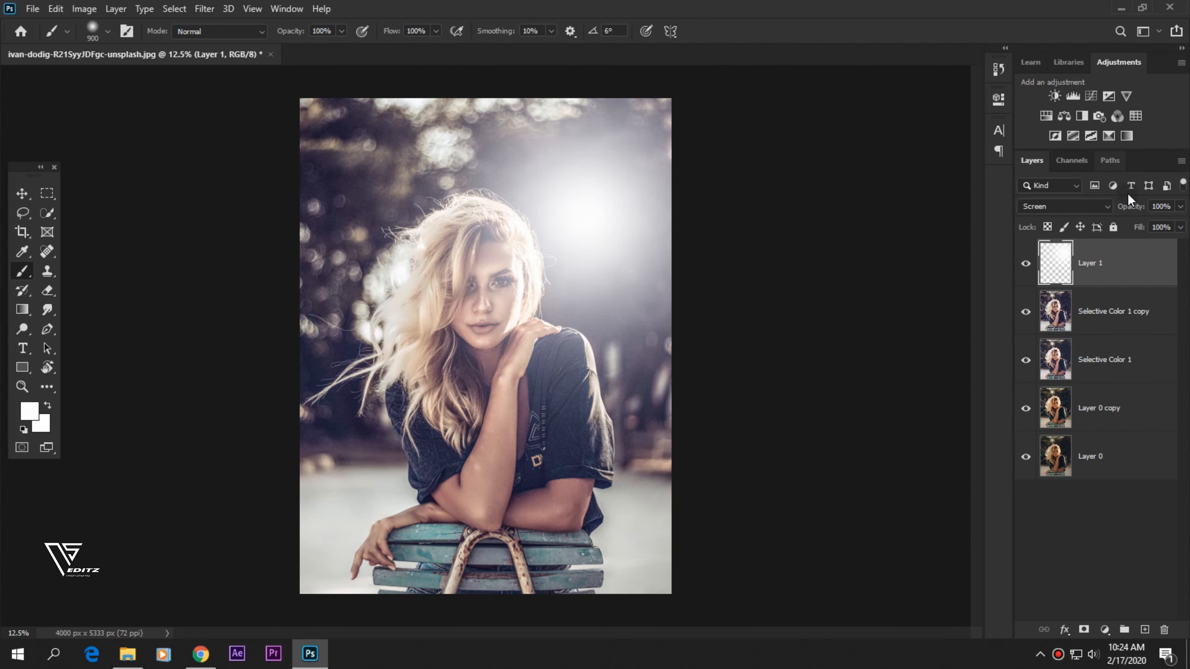
Reduce the glow layer to 60% opacity and 70% fill, shift the glow slightly lower, and compare the portrait with and without it
{"action": "left_click_drag", "start_coordinate": [1138, 211], "coordinate": [1120, 232]}
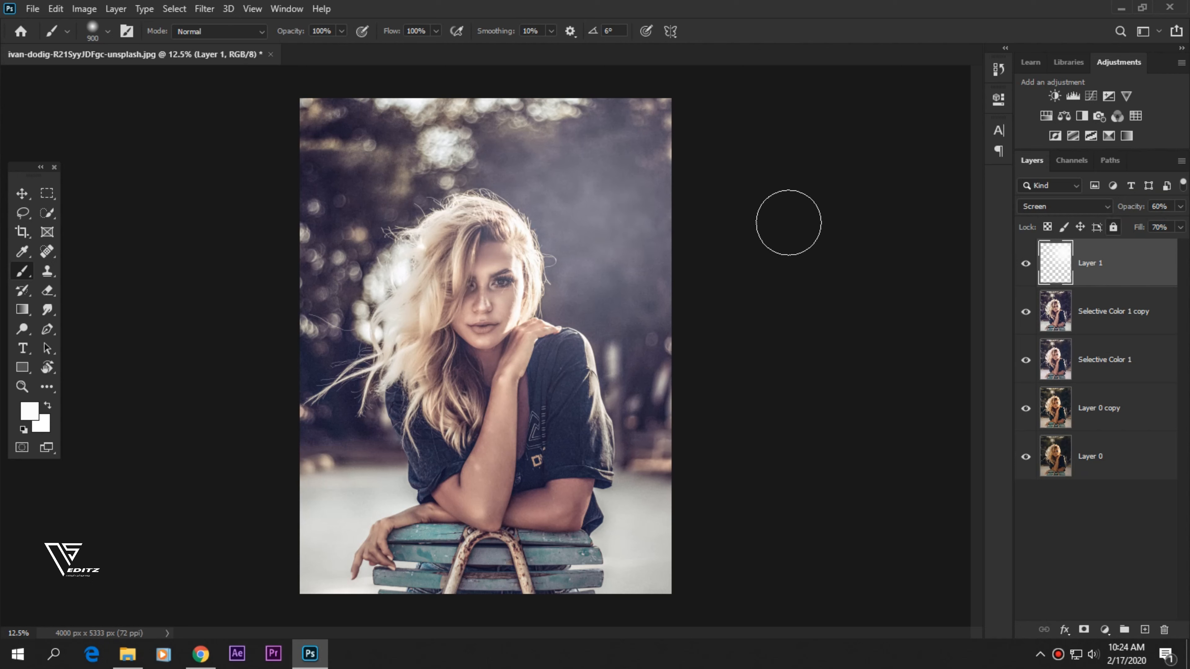
{"action": "left_click", "coordinate": [16, 192]}
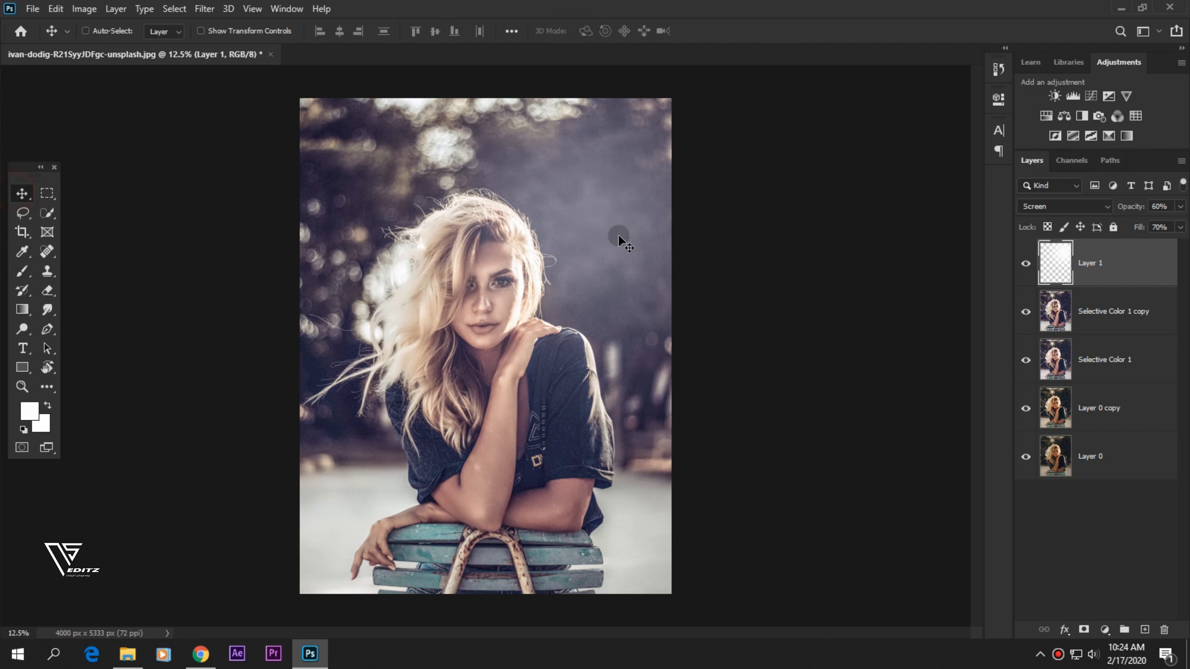
{"action": "left_click_drag", "start_coordinate": [633, 248], "coordinate": [620, 283]}
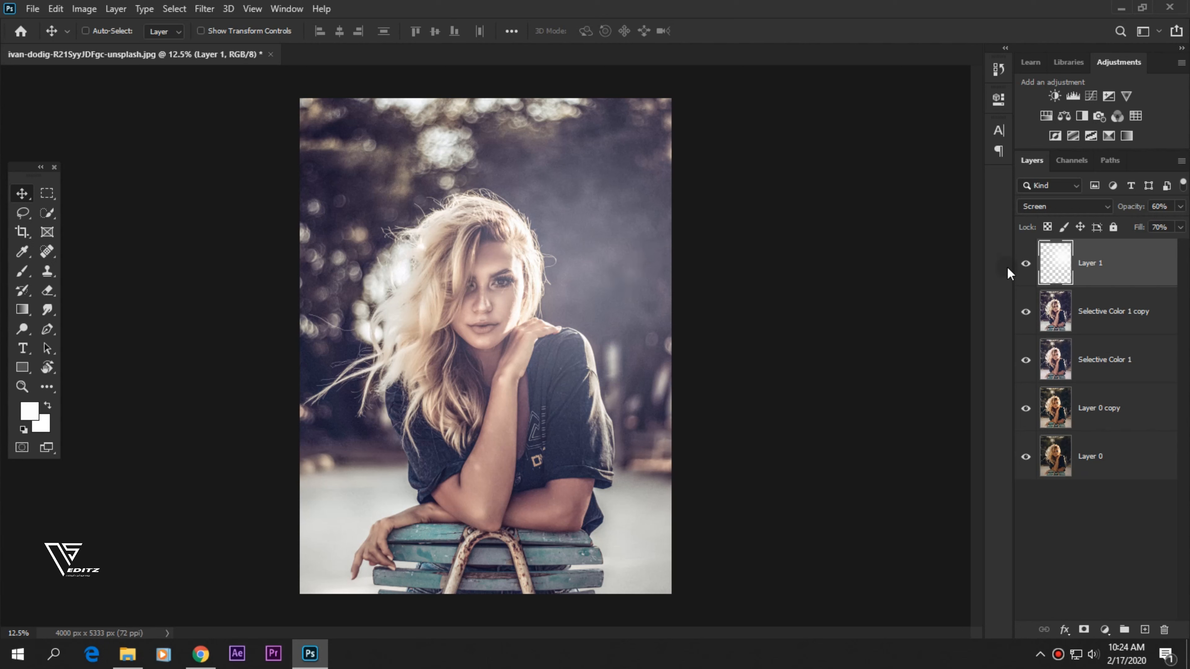
{"action": "left_click", "coordinate": [1025, 265]}
{"action": "left_click", "coordinate": [1025, 265]}
Add a Color Balance adjustment on top with Highlights at Cyan-Red -7, Magenta-Green +8 and Yellow-Blue +16
{"action": "left_click", "coordinate": [1107, 524]}
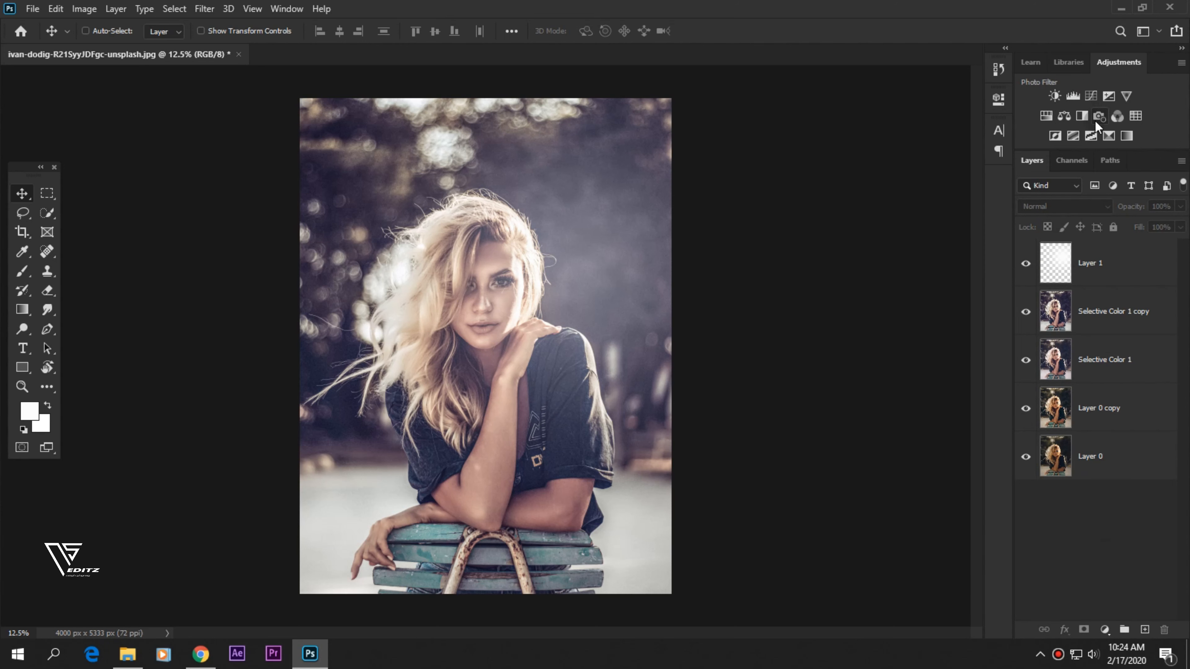
{"action": "left_click", "coordinate": [1060, 119]}
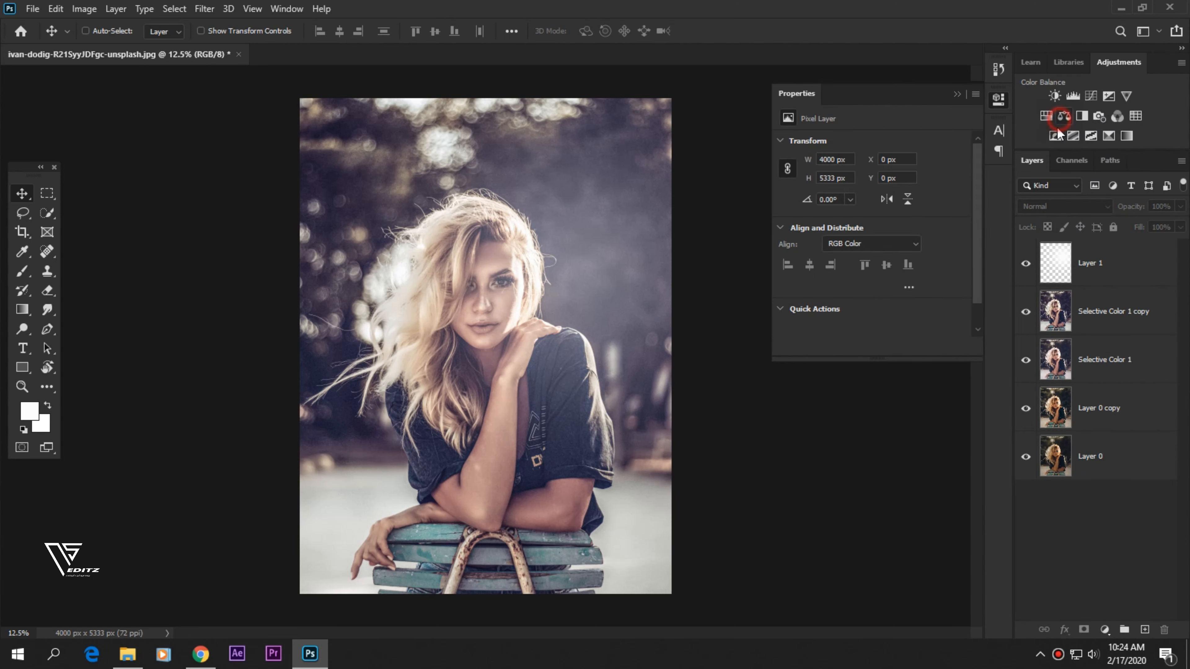
{"action": "left_click", "coordinate": [854, 144]}
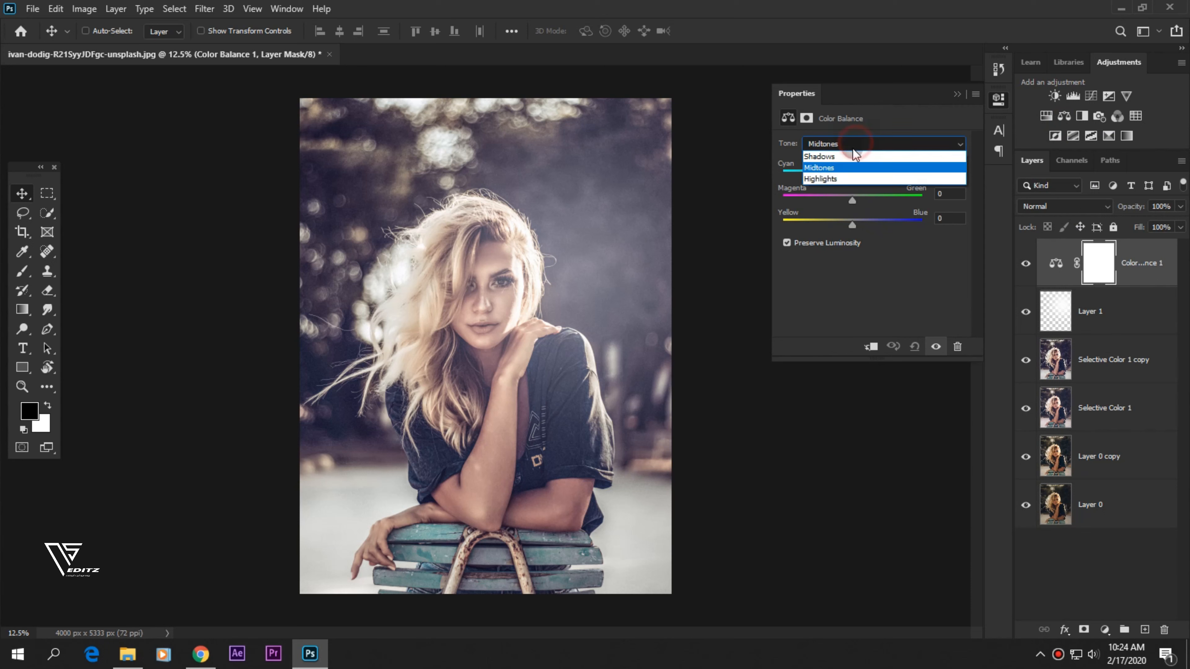
{"action": "left_click", "coordinate": [850, 179]}
{"action": "left_click_drag", "start_coordinate": [853, 224], "coordinate": [860, 224]}
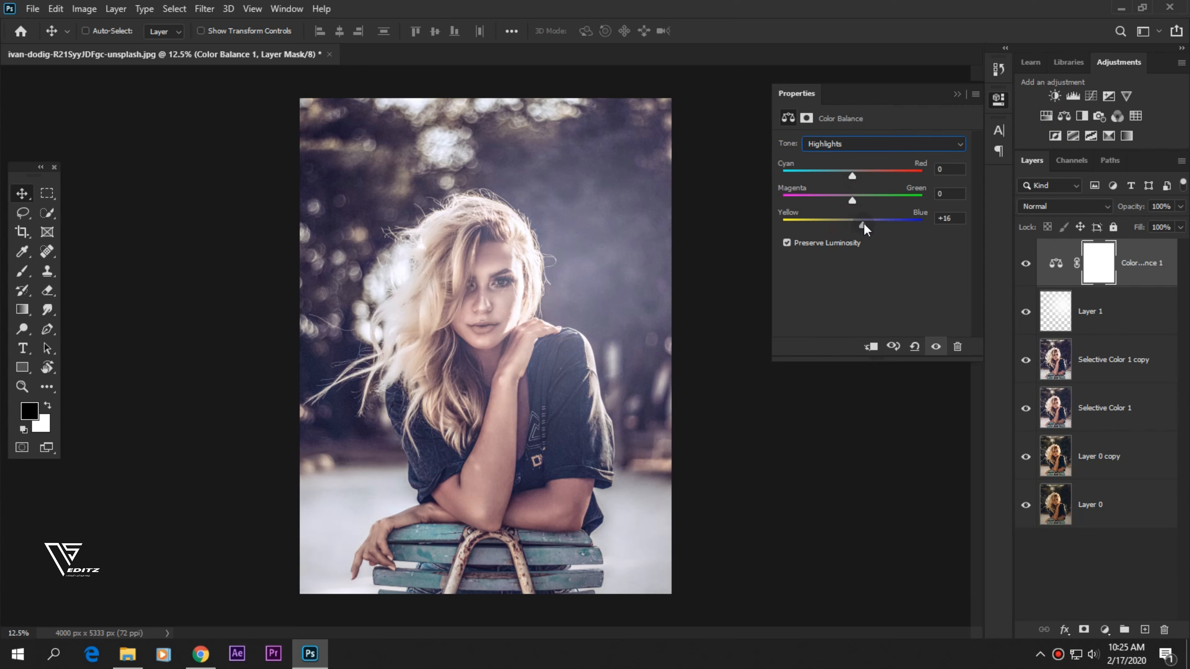
{"action": "left_click_drag", "start_coordinate": [852, 178], "coordinate": [855, 201]}
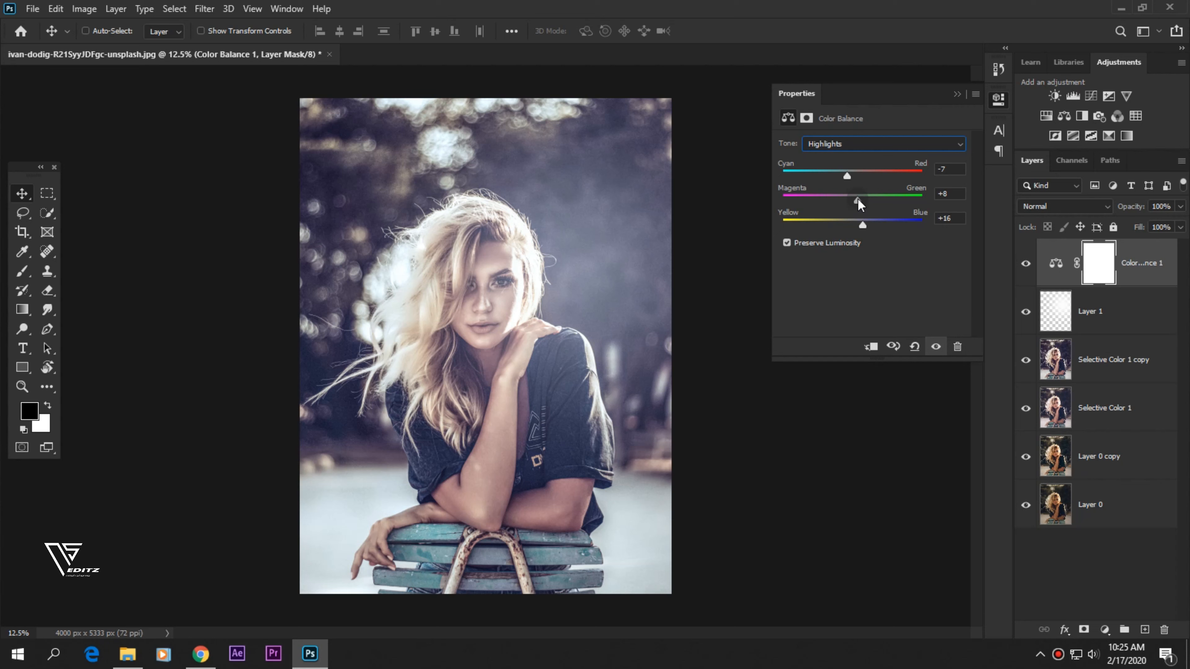
{"action": "left_click", "coordinate": [956, 94]}
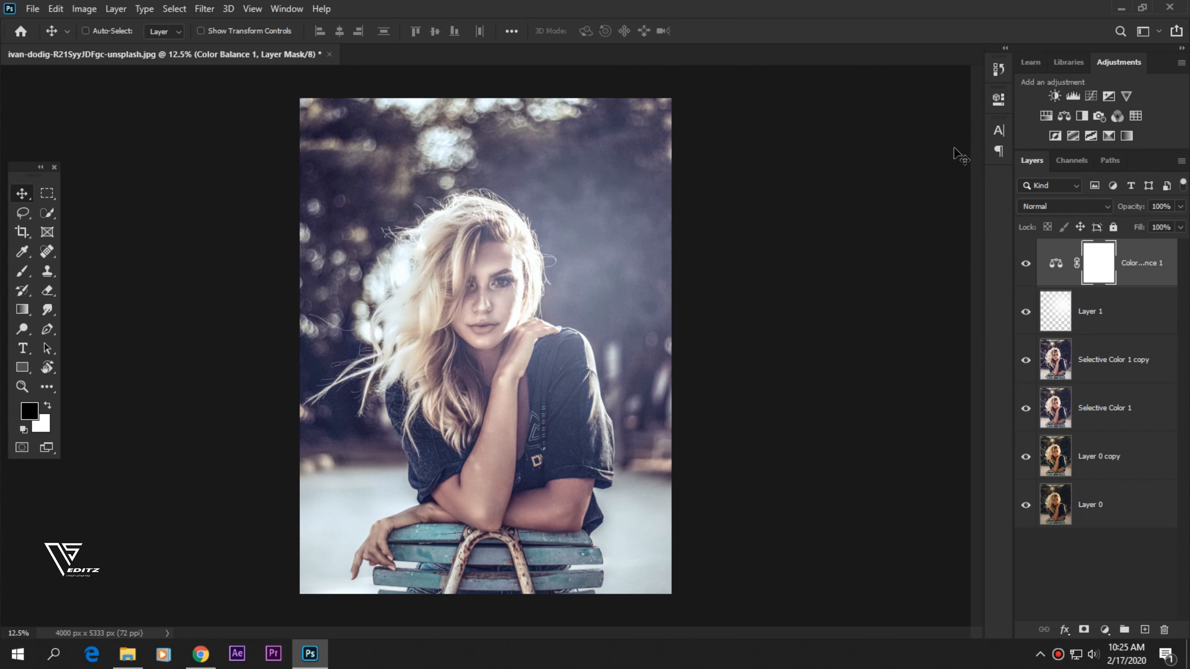
Compare the portrait with and without the Color Balance adjustment by toggling its visibility
{"action": "left_click", "coordinate": [1022, 265]}
{"action": "left_click", "coordinate": [1022, 265]}
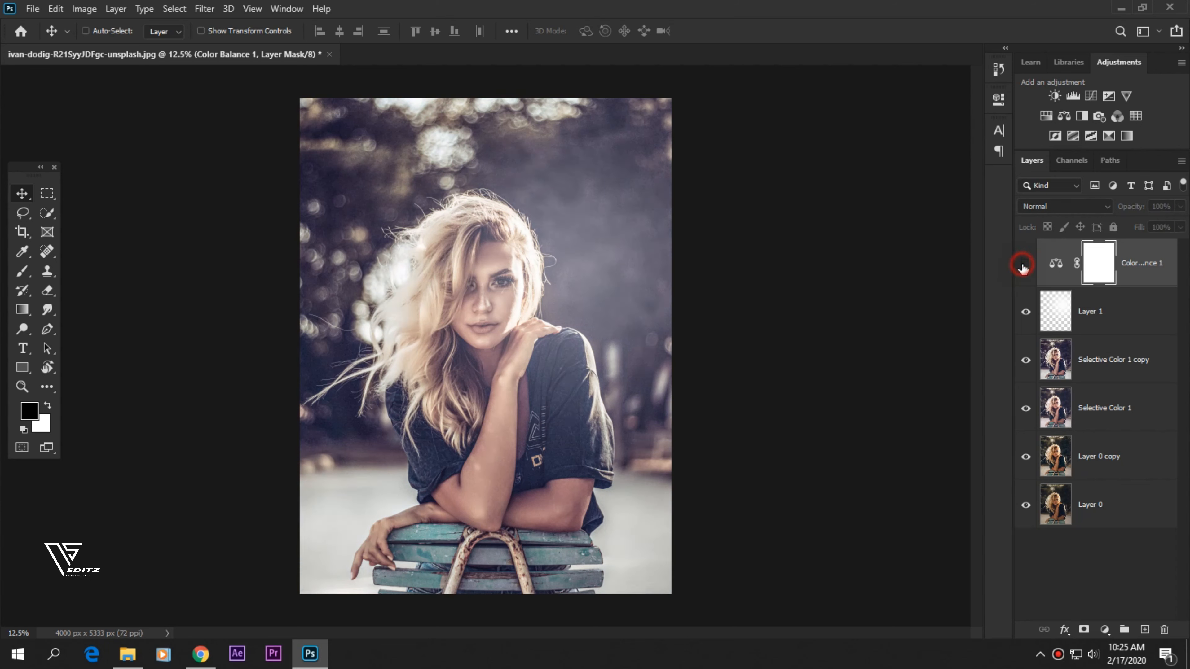
{"action": "left_click", "coordinate": [1023, 265]}
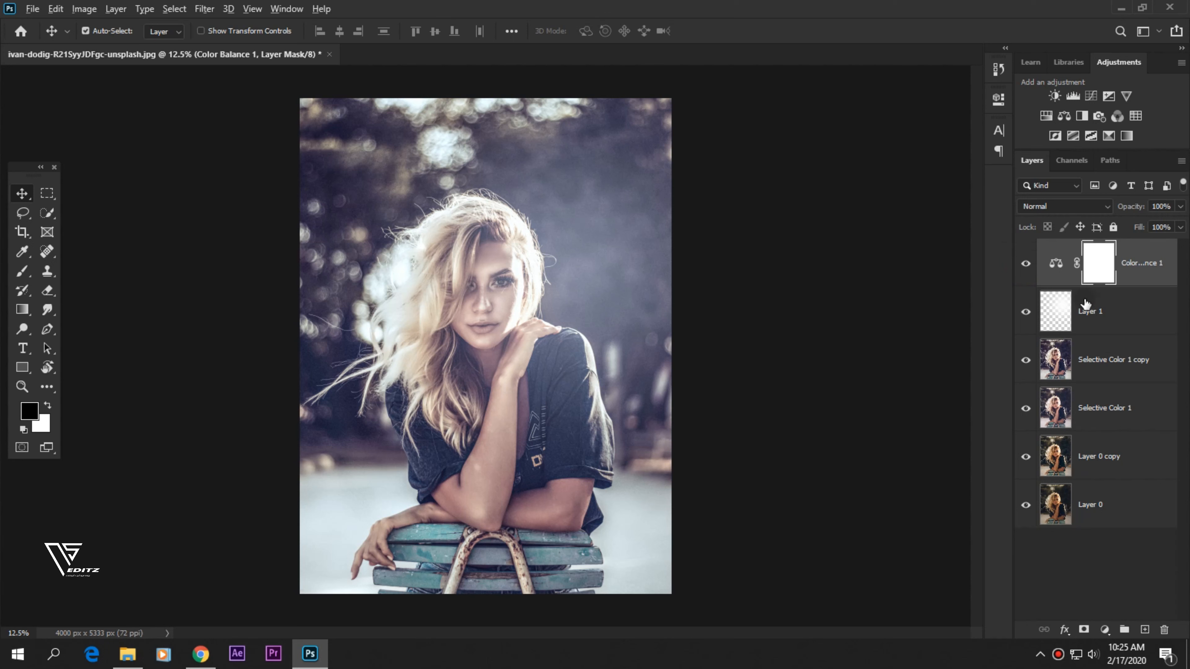
Stamp all visible layers into a new top layer and duplicate that layer
{"action": "key", "text": "ctrl+shift+alt+e"}
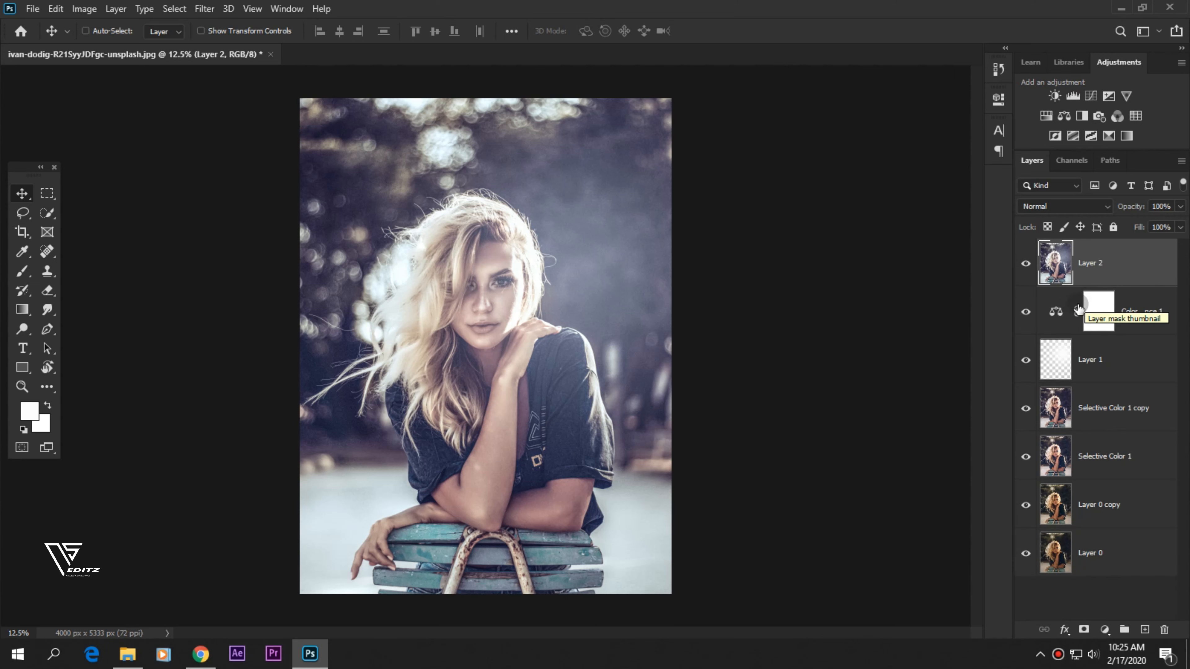
{"action": "left_click_drag", "start_coordinate": [1136, 272], "coordinate": [1145, 629]}
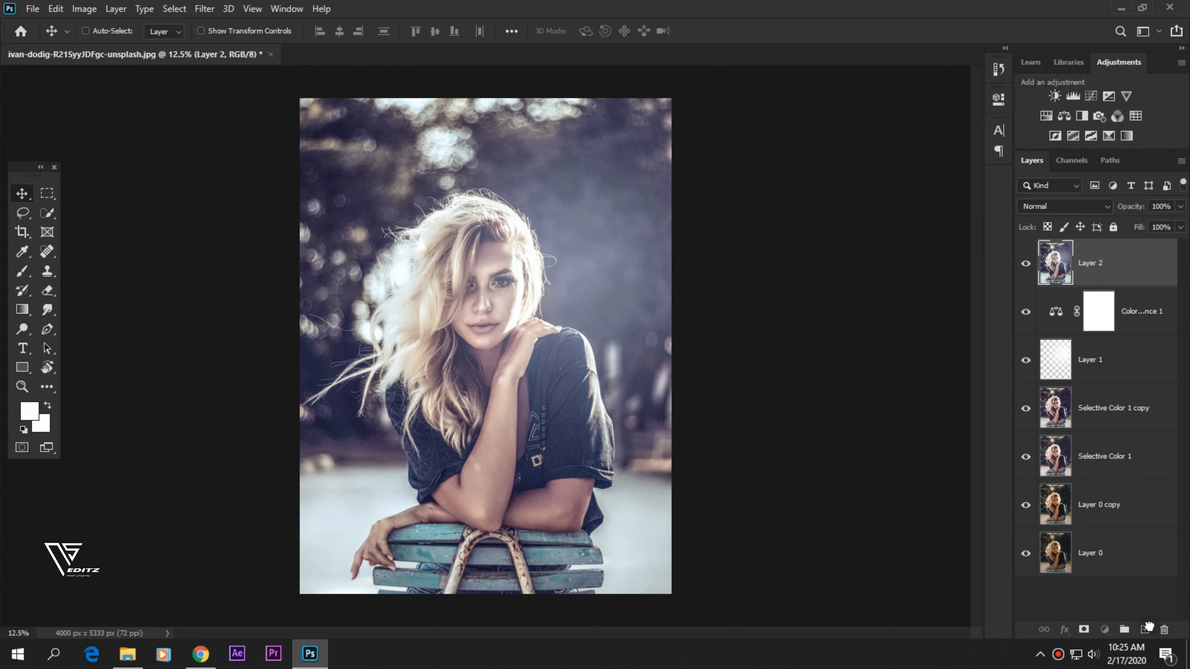
Open the Camera Raw Filter for the duplicate and draw a large tilted Radial Filter ellipse around the woman
{"action": "left_click", "coordinate": [202, 11]}
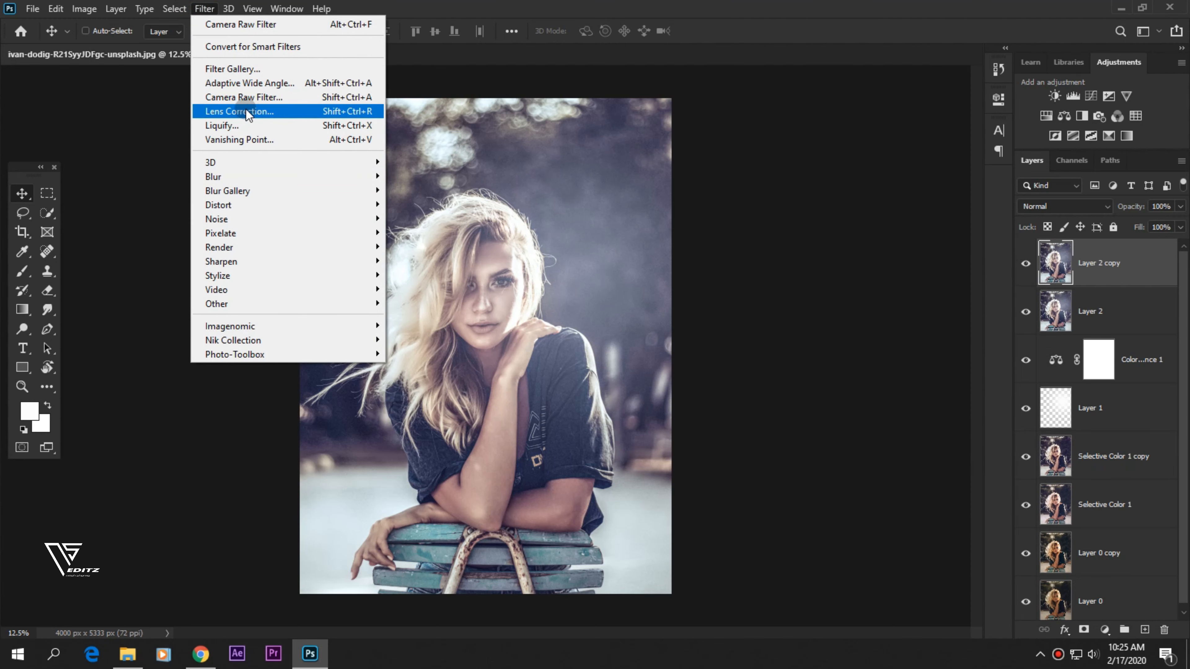
{"action": "left_click", "coordinate": [248, 98]}
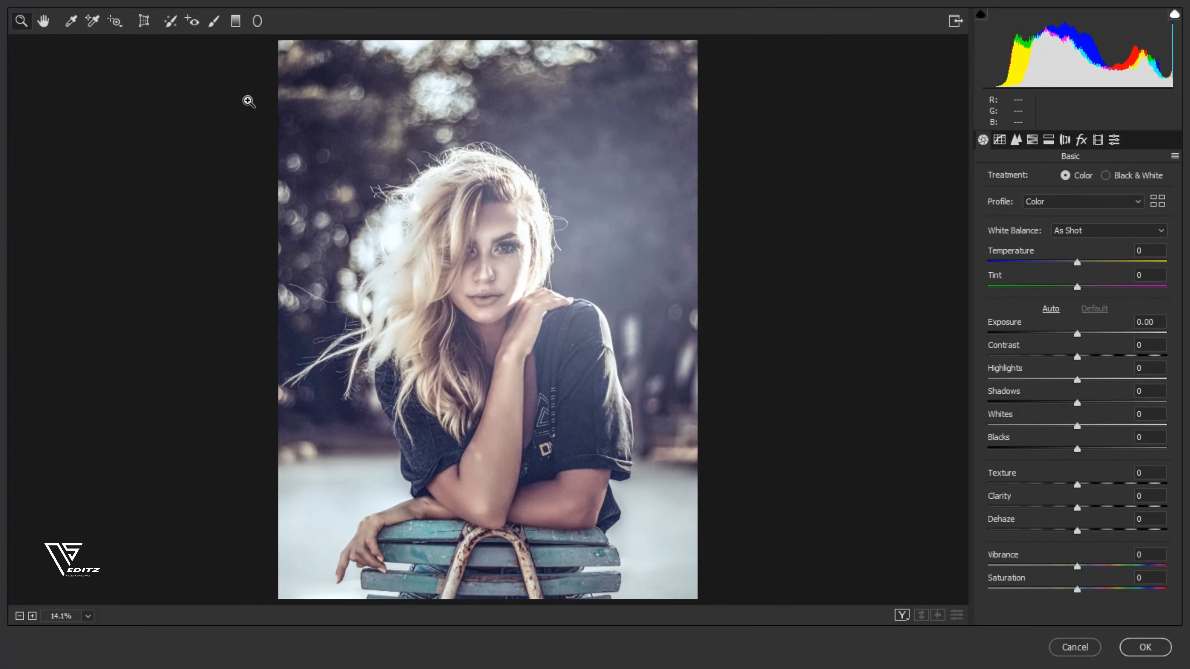
{"action": "left_click", "coordinate": [256, 21]}
{"action": "left_click_drag", "start_coordinate": [583, 85], "coordinate": [545, 373]}
{"action": "left_click_drag", "start_coordinate": [607, 190], "coordinate": [507, 348]}
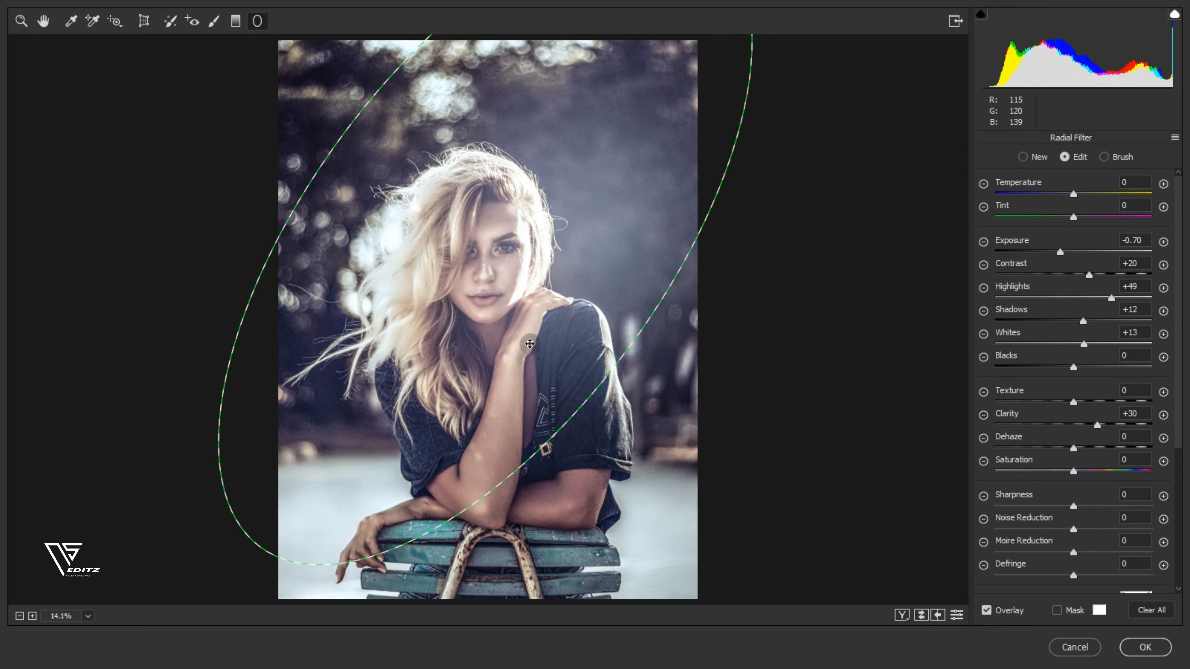
{"action": "left_click_drag", "start_coordinate": [763, 265], "coordinate": [762, 285]}
{"action": "left_click_drag", "start_coordinate": [669, 177], "coordinate": [673, 226]}
{"action": "left_click_drag", "start_coordinate": [768, 238], "coordinate": [767, 271]}
Reset the radial filter's local correction settings and set its Exposure to -0.85
{"action": "left_click", "coordinate": [1175, 137]}
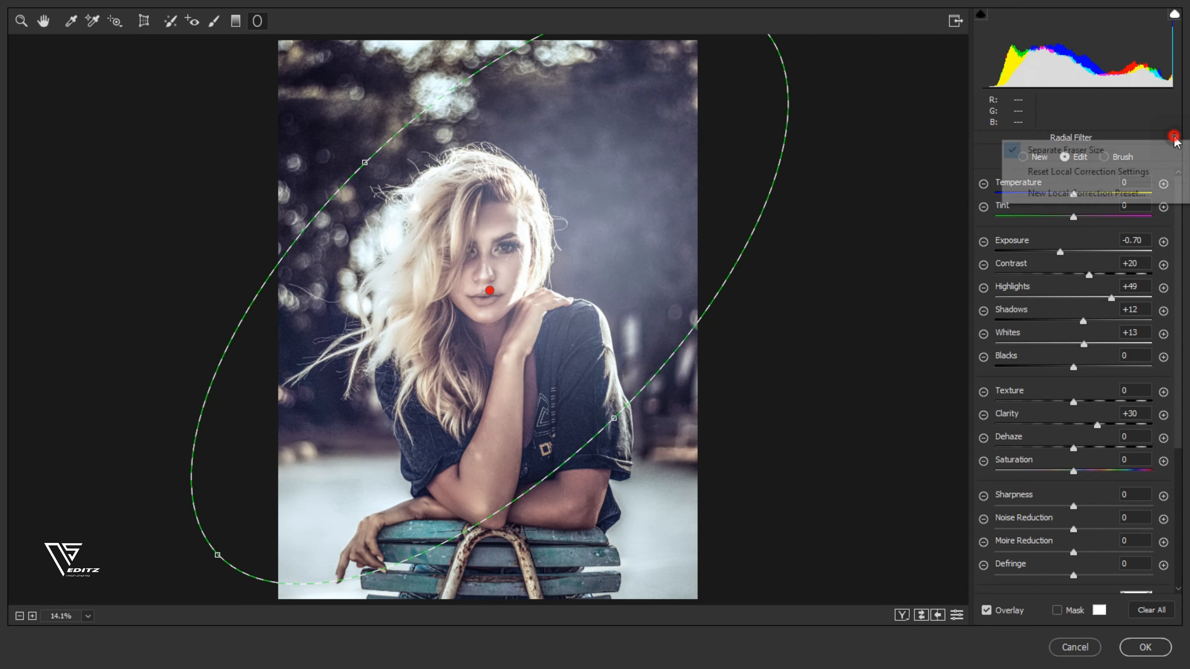
{"action": "left_click", "coordinate": [1134, 170]}
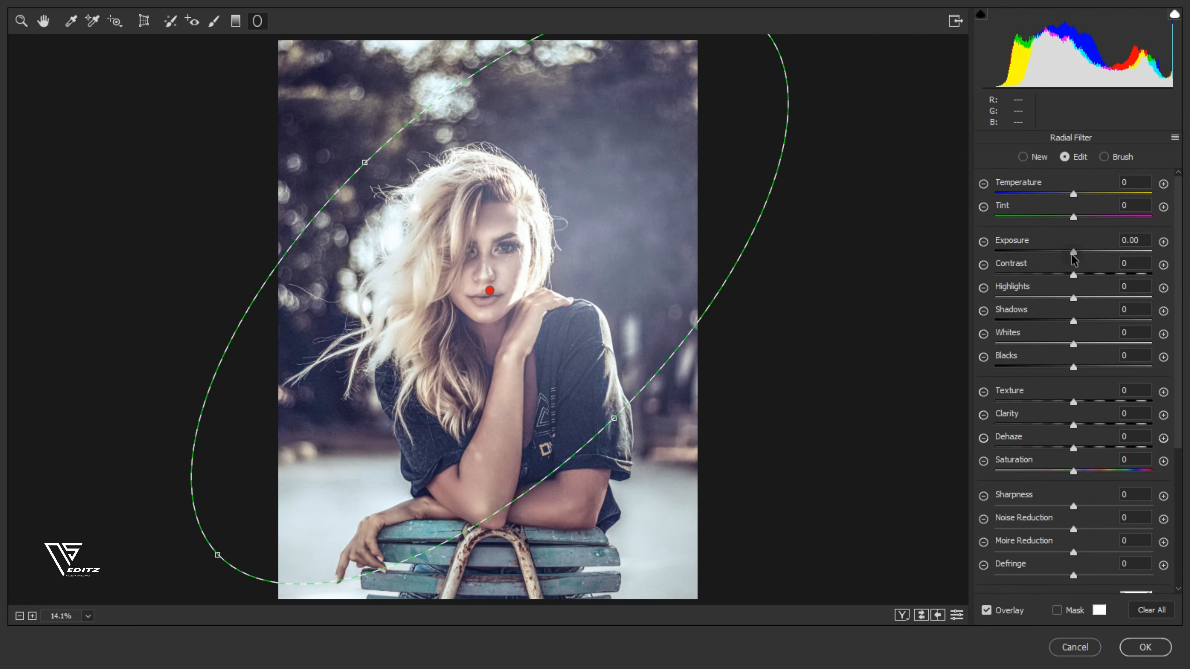
{"action": "left_click_drag", "start_coordinate": [1074, 255], "coordinate": [1059, 259]}
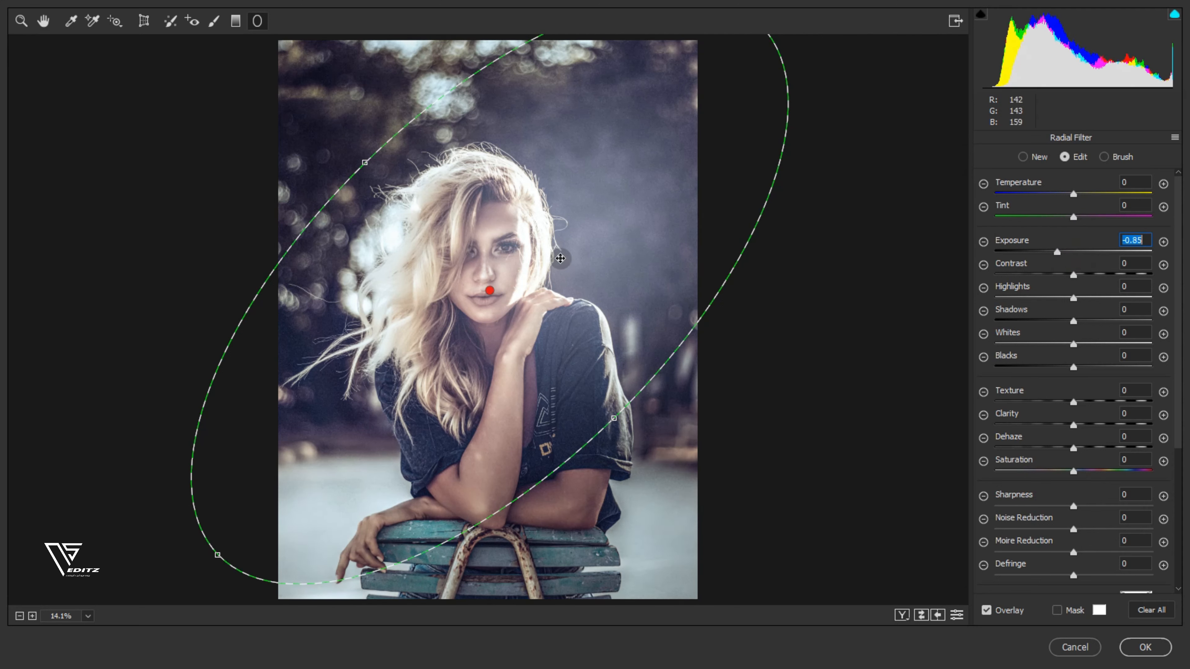
Reposition the radial ellipse and shorten it to fit more closely around the woman
{"action": "left_click_drag", "start_coordinate": [560, 258], "coordinate": [566, 273]}
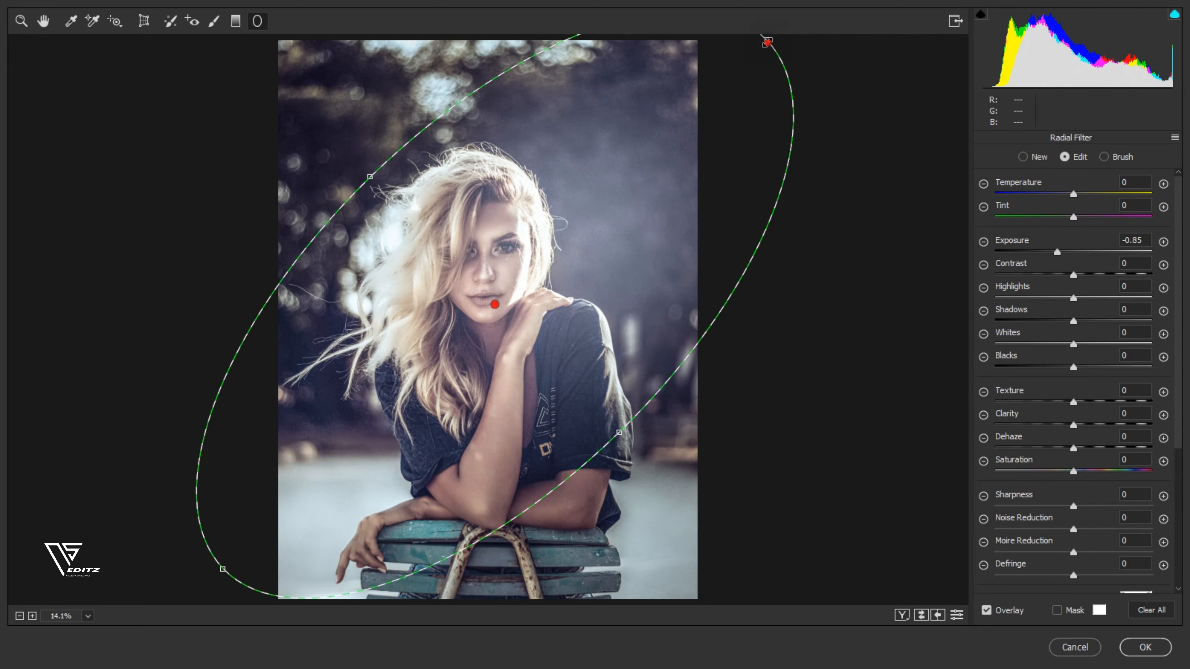
{"action": "left_click_drag", "start_coordinate": [767, 42], "coordinate": [686, 147]}
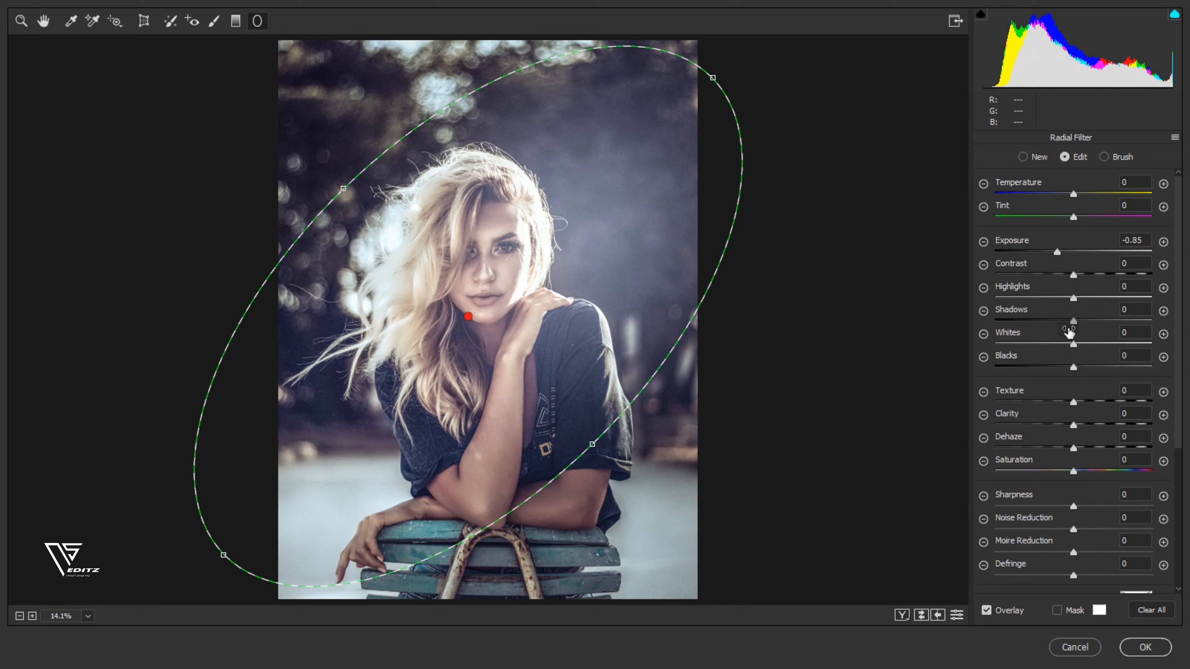
Set the radial filter's Whites to +11, Exposure to -0.95 and Clarity to +36, and apply the Camera Raw filter
{"action": "left_click_drag", "start_coordinate": [1073, 347], "coordinate": [1082, 347]}
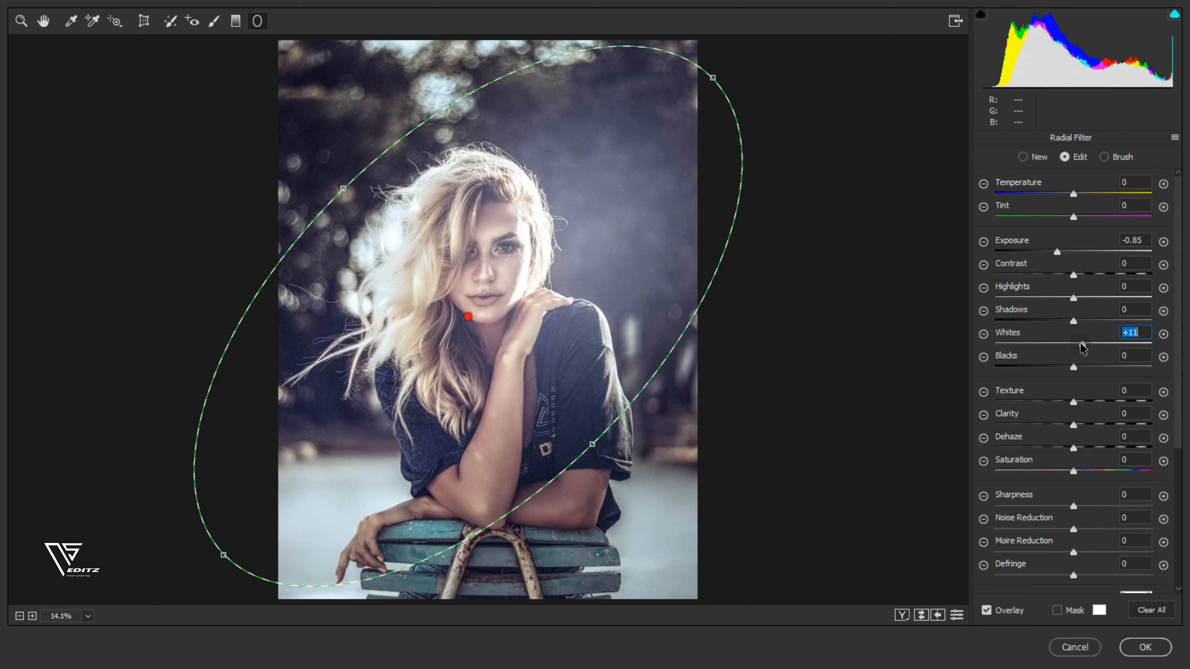
{"action": "left_click_drag", "start_coordinate": [1062, 253], "coordinate": [1059, 253]}
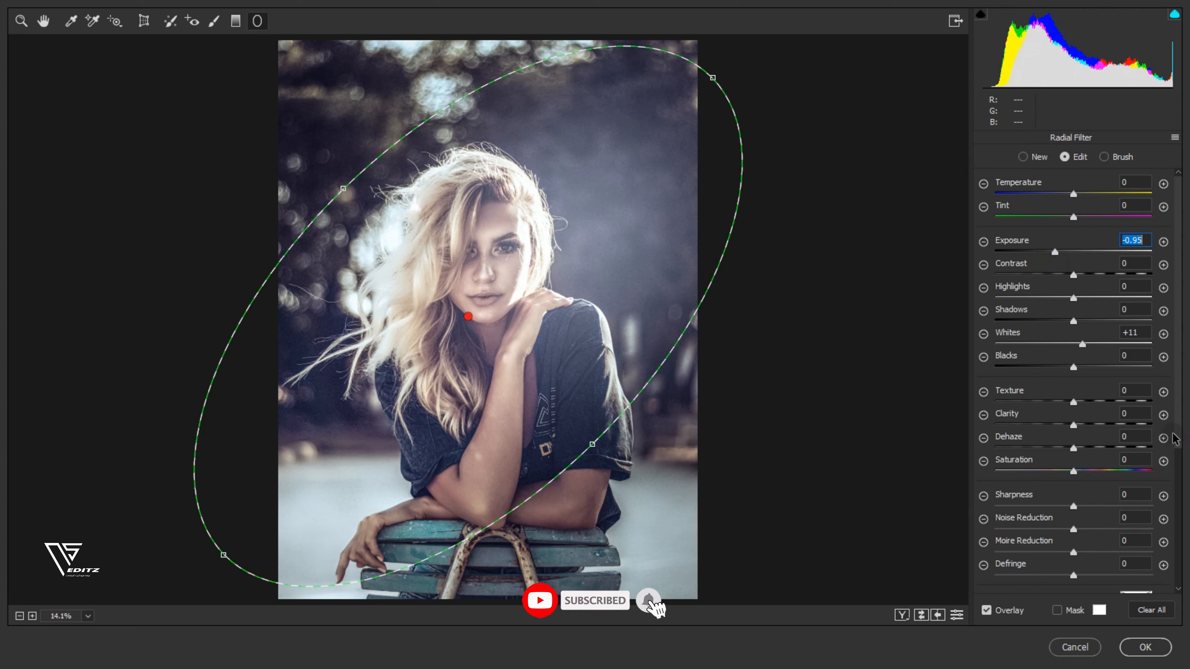
{"action": "scroll", "coordinate": [1177, 438], "scroll_direction": "down", "scroll_amount": 4}
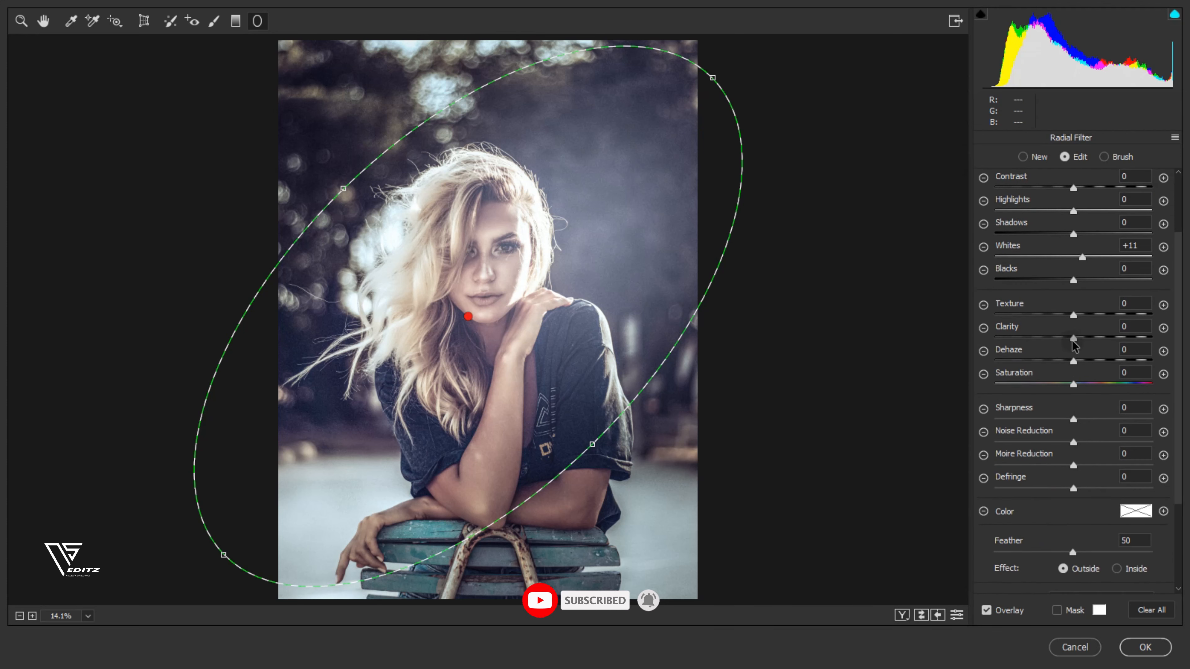
{"action": "left_click_drag", "start_coordinate": [1073, 339], "coordinate": [1100, 340]}
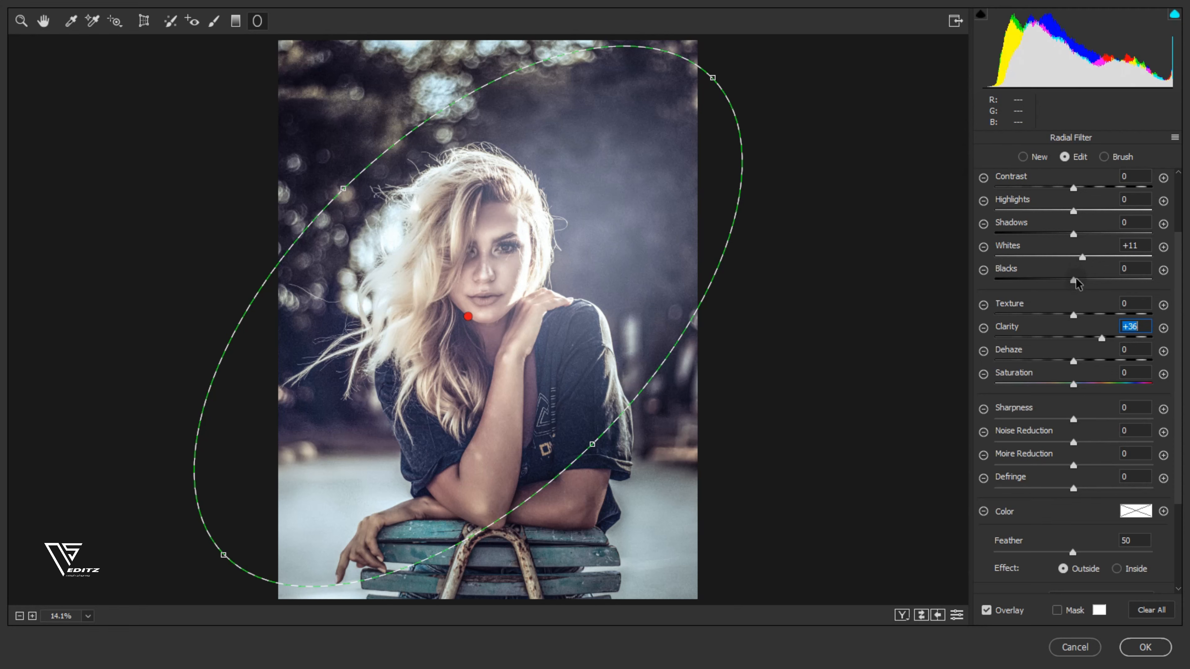
{"action": "left_click_drag", "start_coordinate": [1076, 283], "coordinate": [1077, 287]}
{"action": "left_click", "coordinate": [1146, 648]}
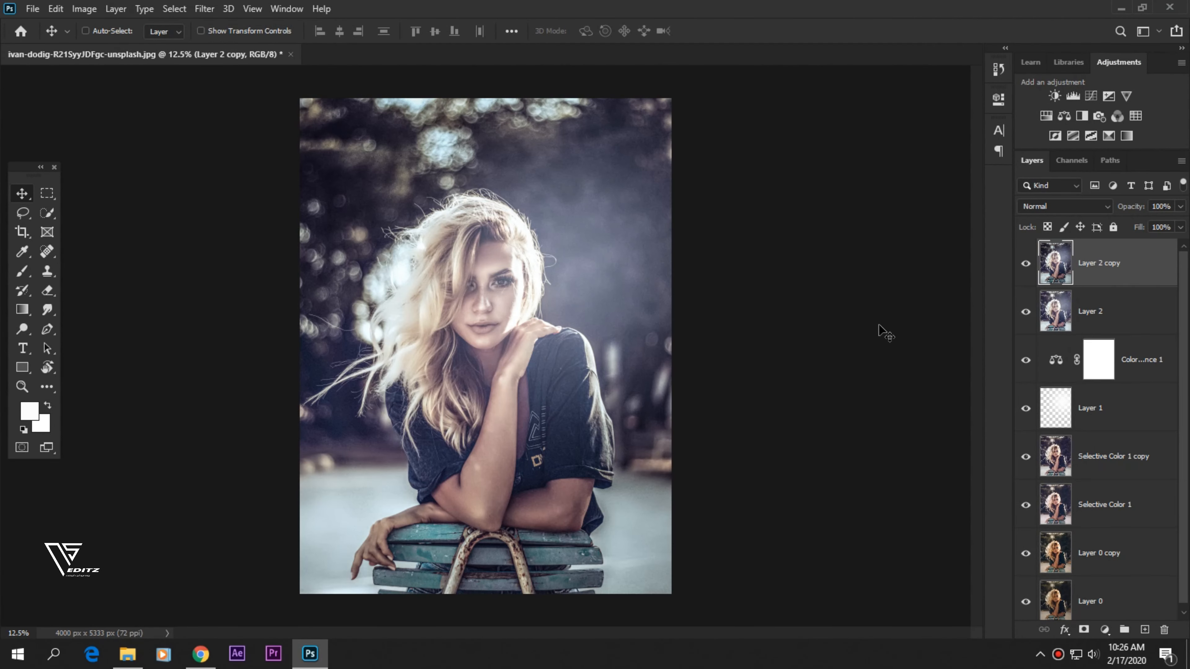
Compare the portrait with and without the vignetted Layer 2 copy
{"action": "left_click", "coordinate": [1026, 264]}
{"action": "left_click", "coordinate": [1026, 263]}
{"action": "left_click", "coordinate": [56, 10]}
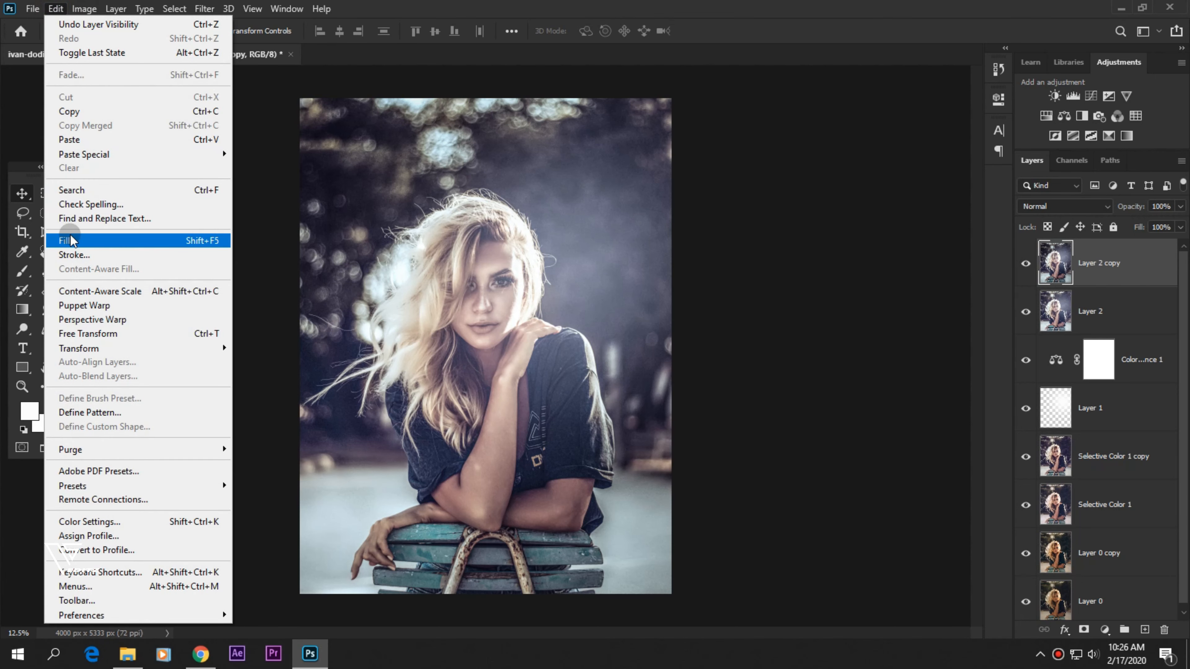
{"action": "left_click", "coordinate": [832, 41]}
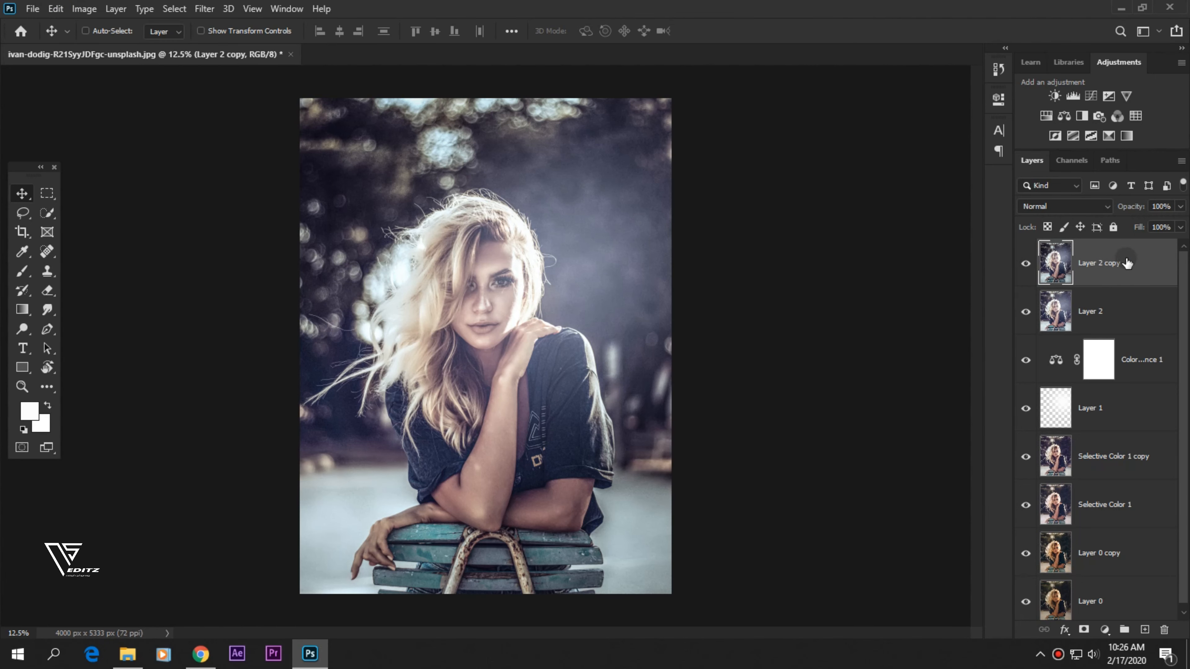
Fill a duplicate of Layer 2 copy with 50% Gray and set its blending mode to Overlay
{"action": "left_click_drag", "start_coordinate": [1129, 265], "coordinate": [1144, 629]}
{"action": "left_click", "coordinate": [56, 8]}
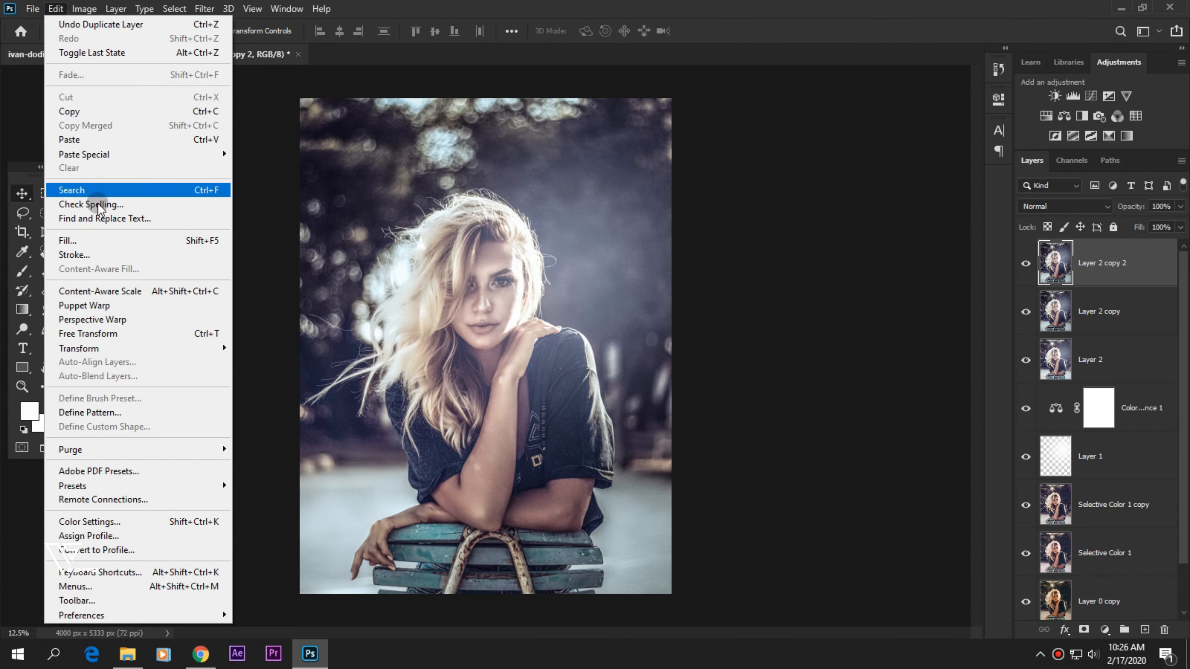
{"action": "left_click", "coordinate": [109, 240]}
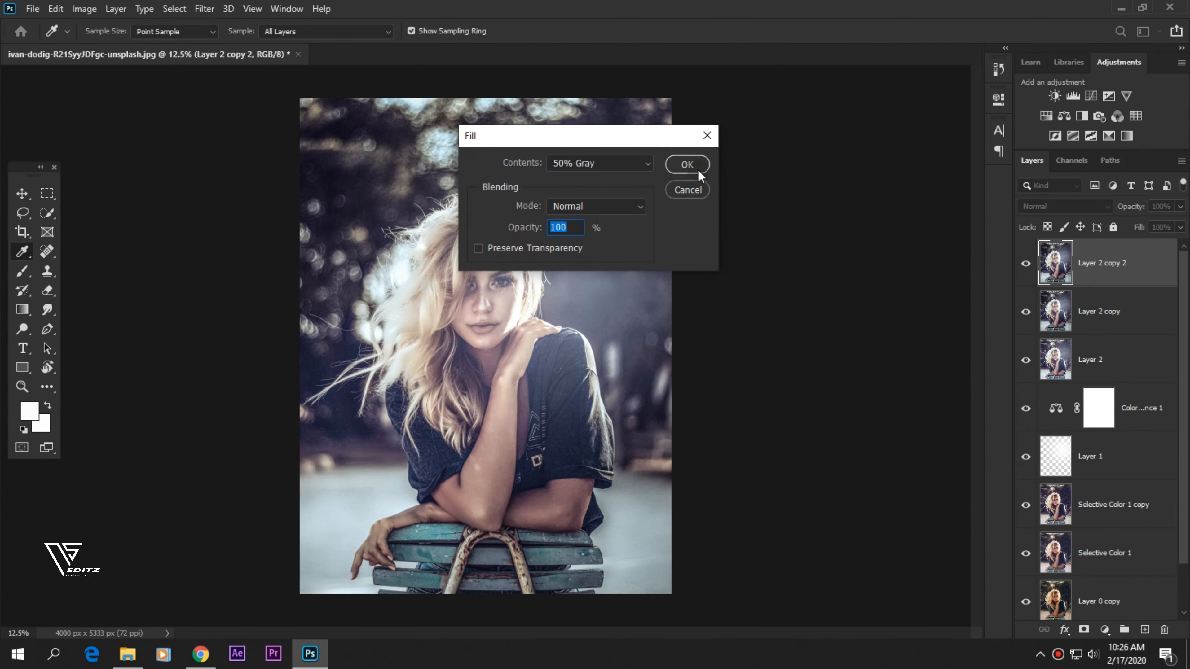
{"action": "left_click", "coordinate": [687, 165]}
{"action": "key", "text": "v"}
{"action": "left_click", "coordinate": [1023, 211]}
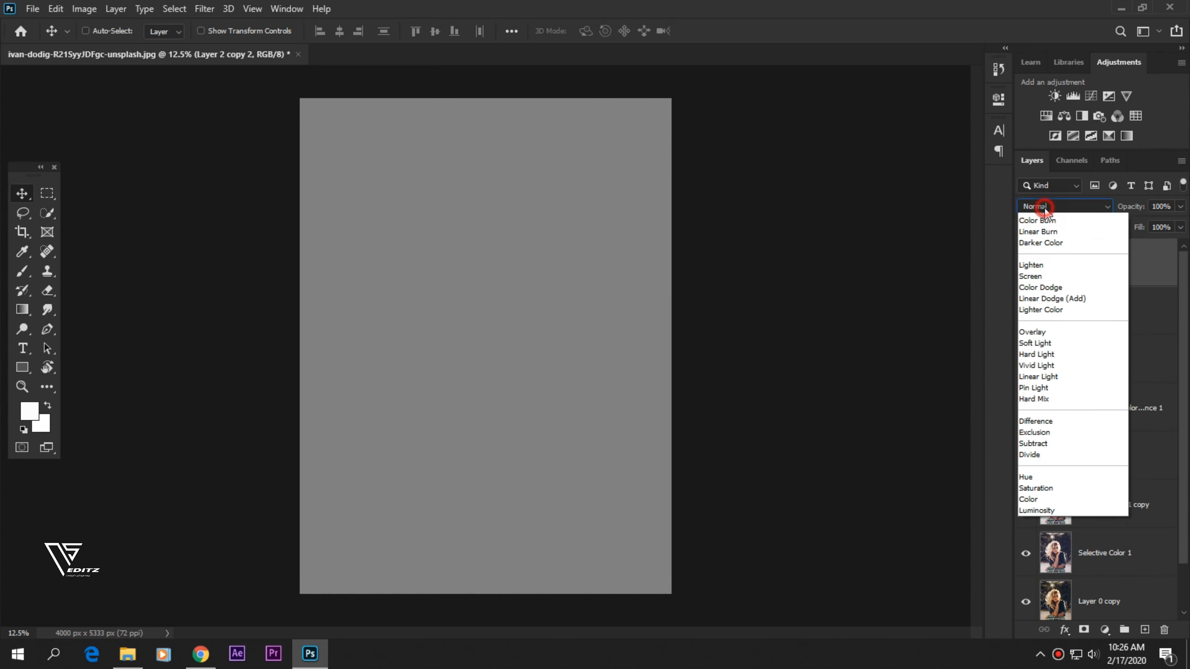
{"action": "left_click", "coordinate": [1043, 392]}
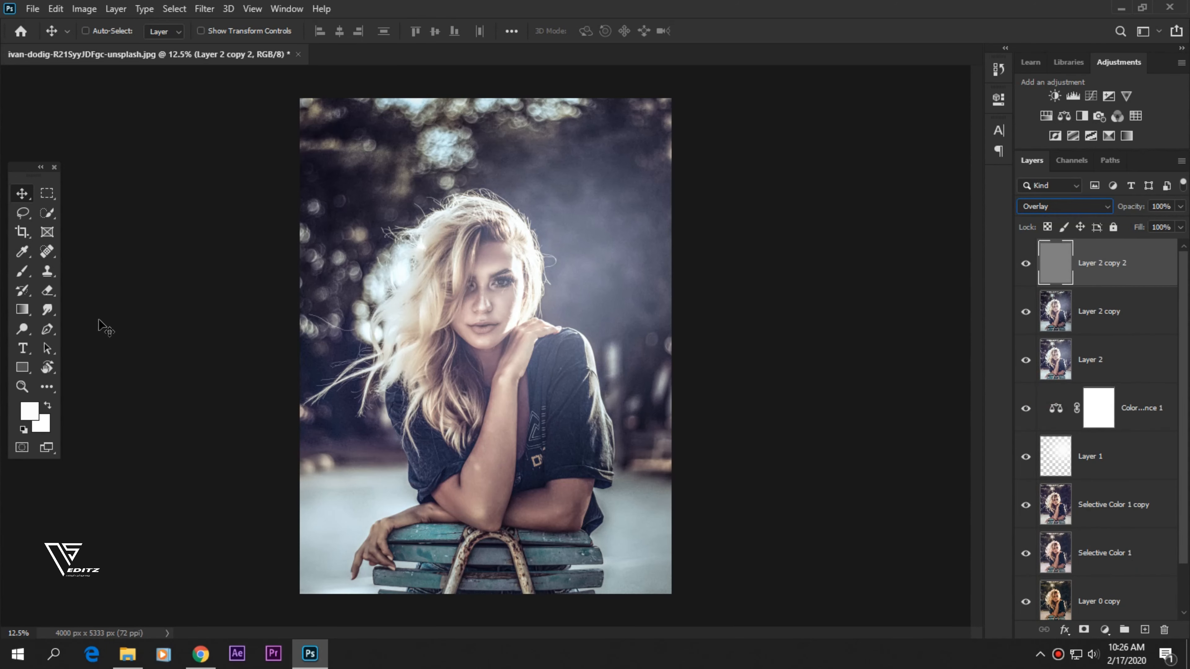
Choose the Dodge tool for Midtones with an Exposure of 16% and reduce its brush size to 80
{"action": "left_click", "coordinate": [22, 329]}
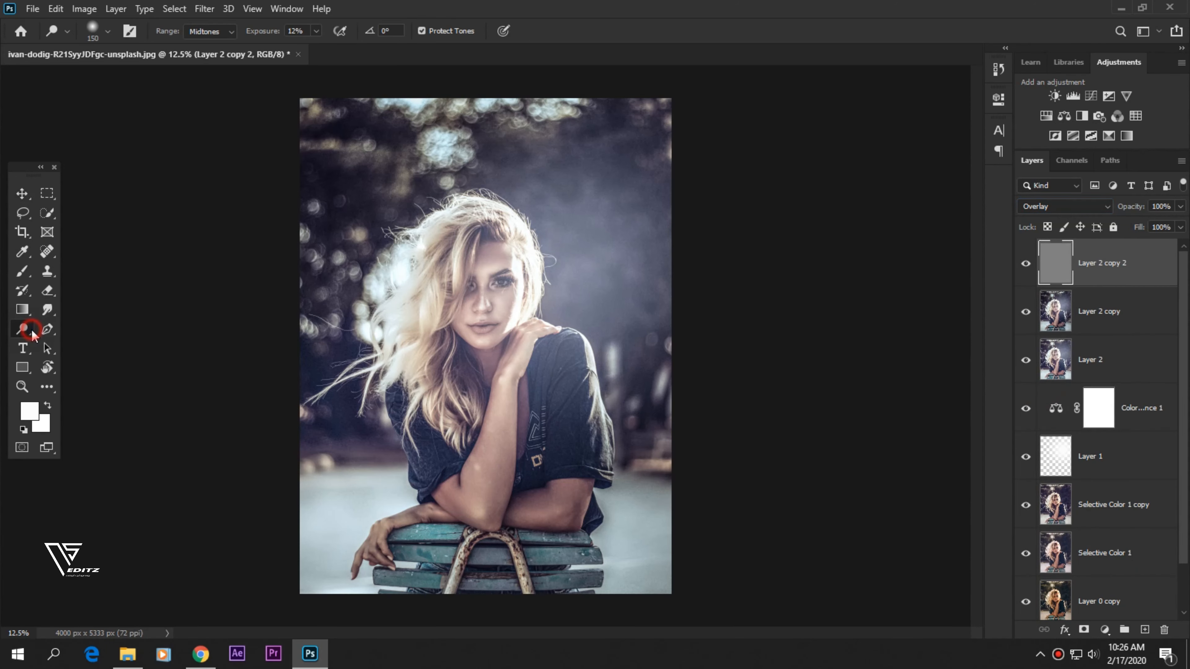
{"action": "left_click", "coordinate": [316, 33]}
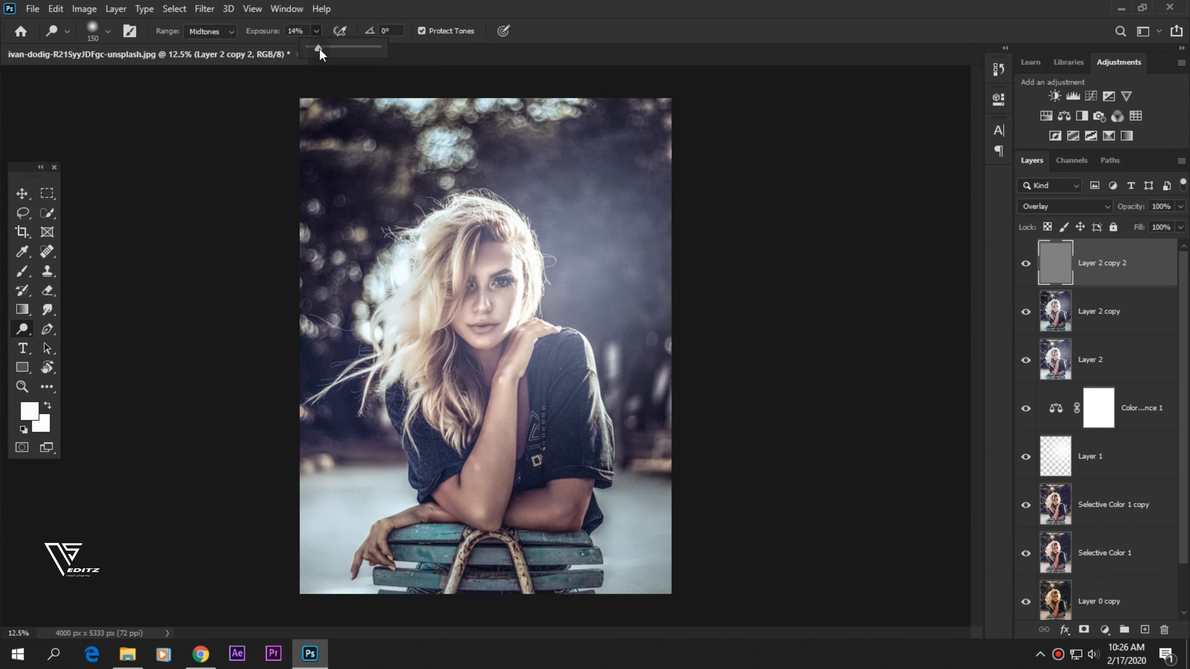
{"action": "scroll", "coordinate": [515, 317], "scroll_direction": "up", "scroll_amount": 12}
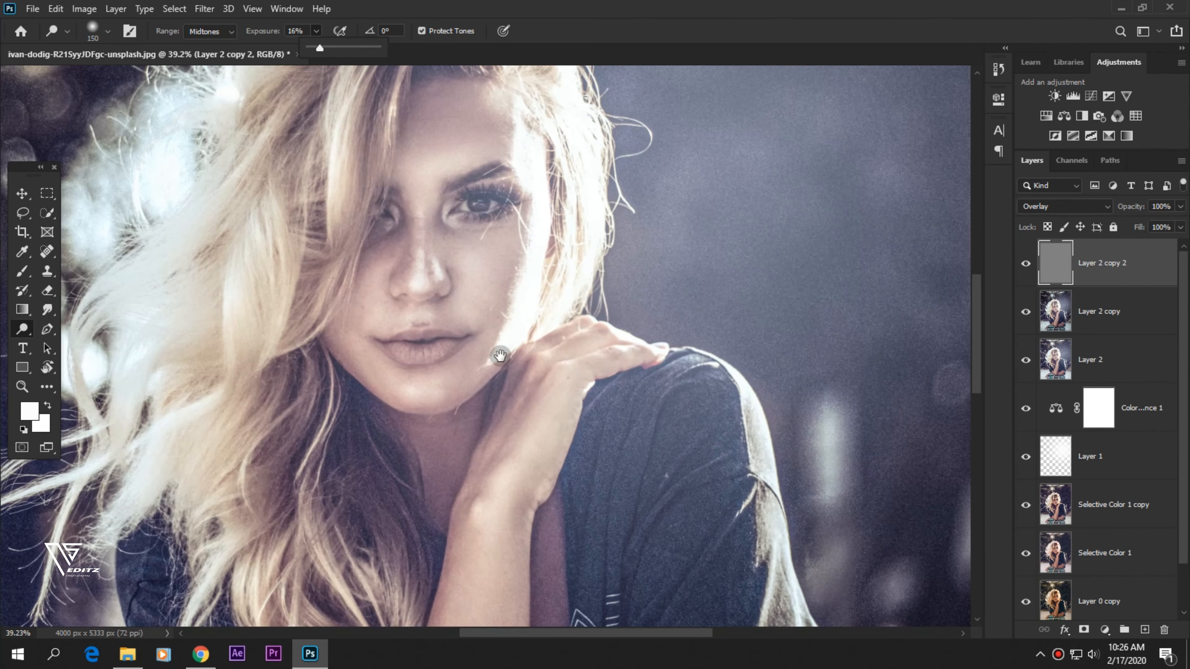
{"action": "left_click_drag", "start_coordinate": [500, 356], "coordinate": [585, 430]}
{"action": "key", "text": "bracketleft"}
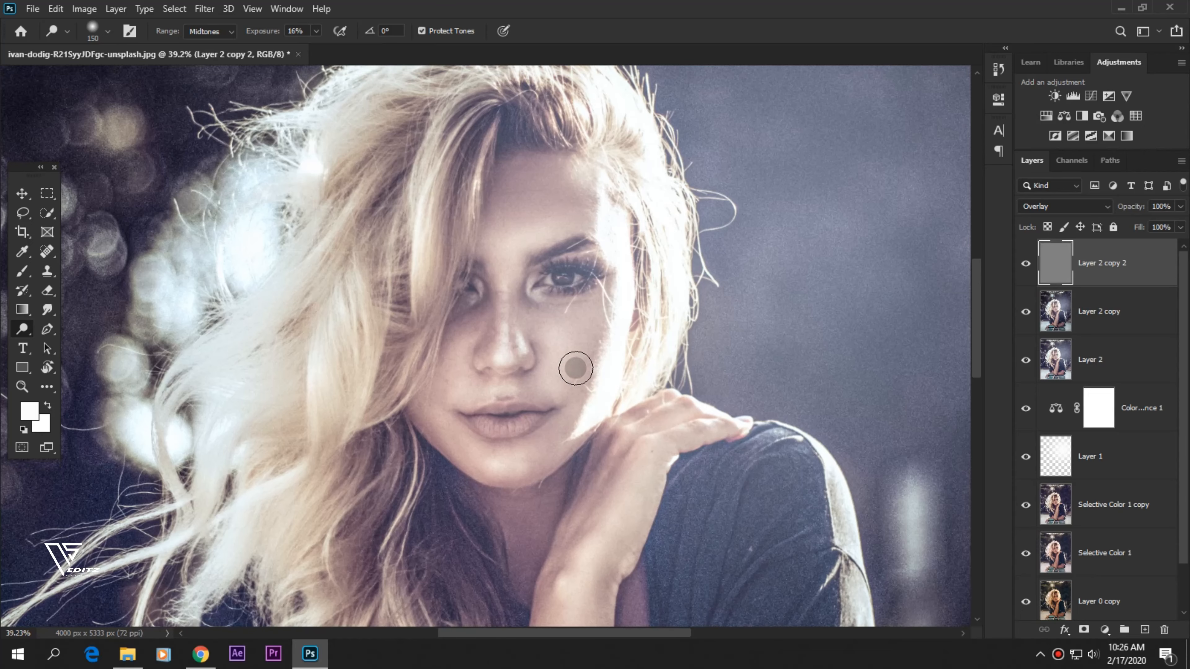
{"action": "key", "text": "bracketleft"}
{"action": "key", "text": "bracketleft"}
{"action": "key", "text": "bracketleft"}
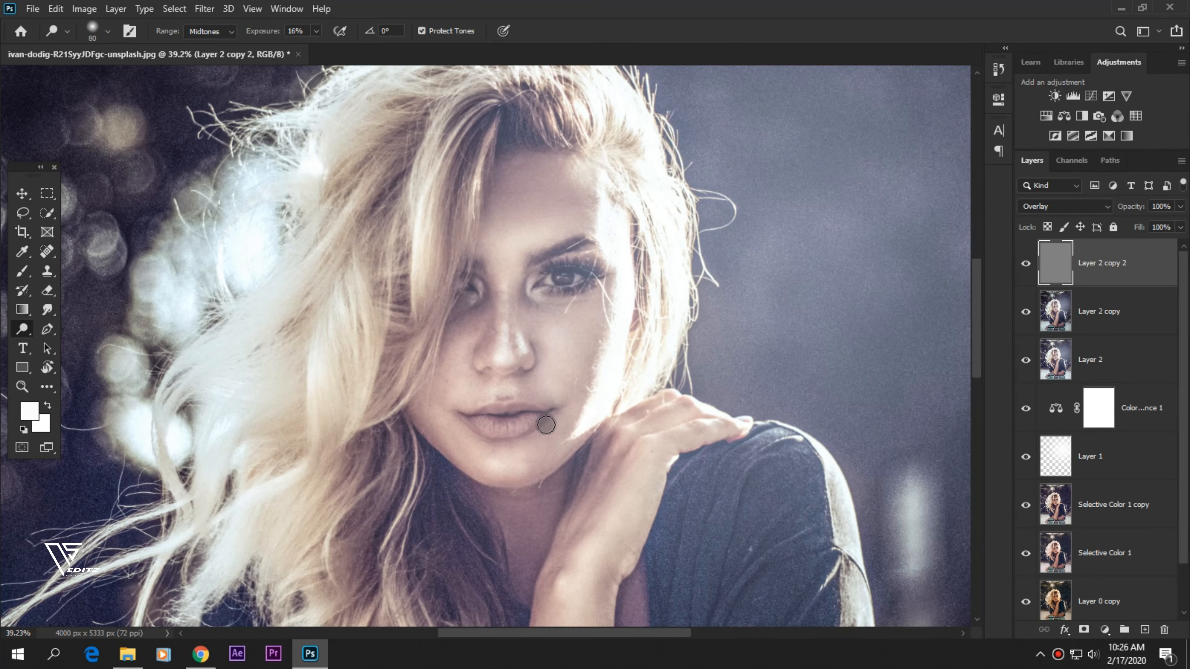
Dodge a highlight along the woman's upright forearm from wrist to elbow with a brush size of 150
{"action": "mouse_move", "coordinate": [556, 474]}
{"action": "left_mouse_down"}
{"action": "mouse_move", "coordinate": [566, 199]}
{"action": "mouse_move", "coordinate": [598, 291]}
{"action": "left_mouse_up"}
{"action": "scroll", "coordinate": [579, 239], "scroll_direction": "down", "scroll_amount": 5}
{"action": "scroll", "coordinate": [590, 245], "scroll_direction": "up", "scroll_amount": 2}
{"action": "key", "text": "bracketright"}
{"action": "key", "text": "bracketright"}
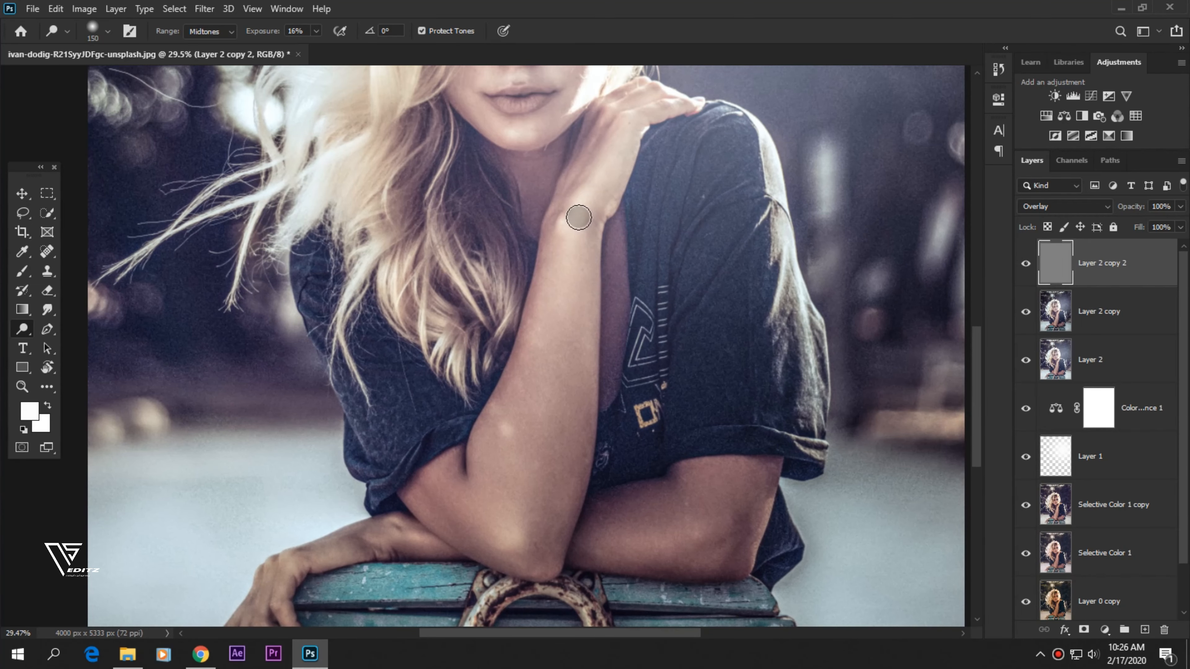
{"action": "left_click_drag", "start_coordinate": [575, 216], "coordinate": [540, 366]}
{"action": "left_click_drag", "start_coordinate": [571, 249], "coordinate": [509, 447]}
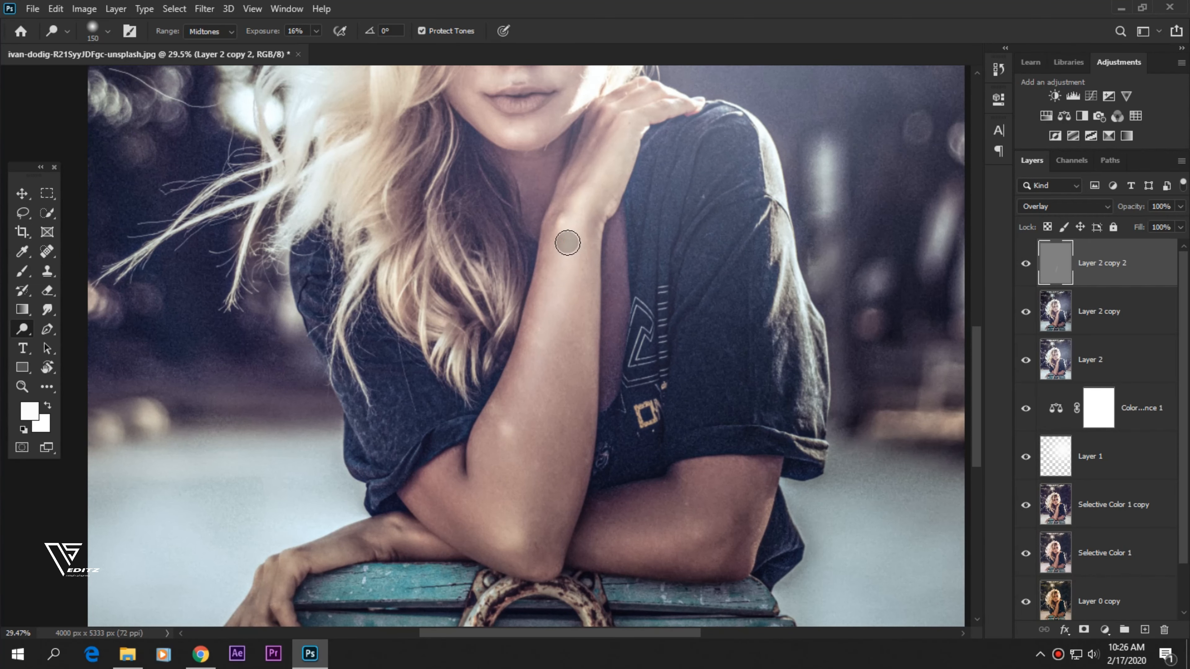
{"action": "left_click_drag", "start_coordinate": [569, 235], "coordinate": [516, 507]}
{"action": "left_click_drag", "start_coordinate": [558, 321], "coordinate": [522, 517]}
Dodge around the bent elbow and the upper arm below the sleeve with a brush size of 125
{"action": "key", "text": "bracketleft"}
{"action": "key", "text": "bracketleft"}
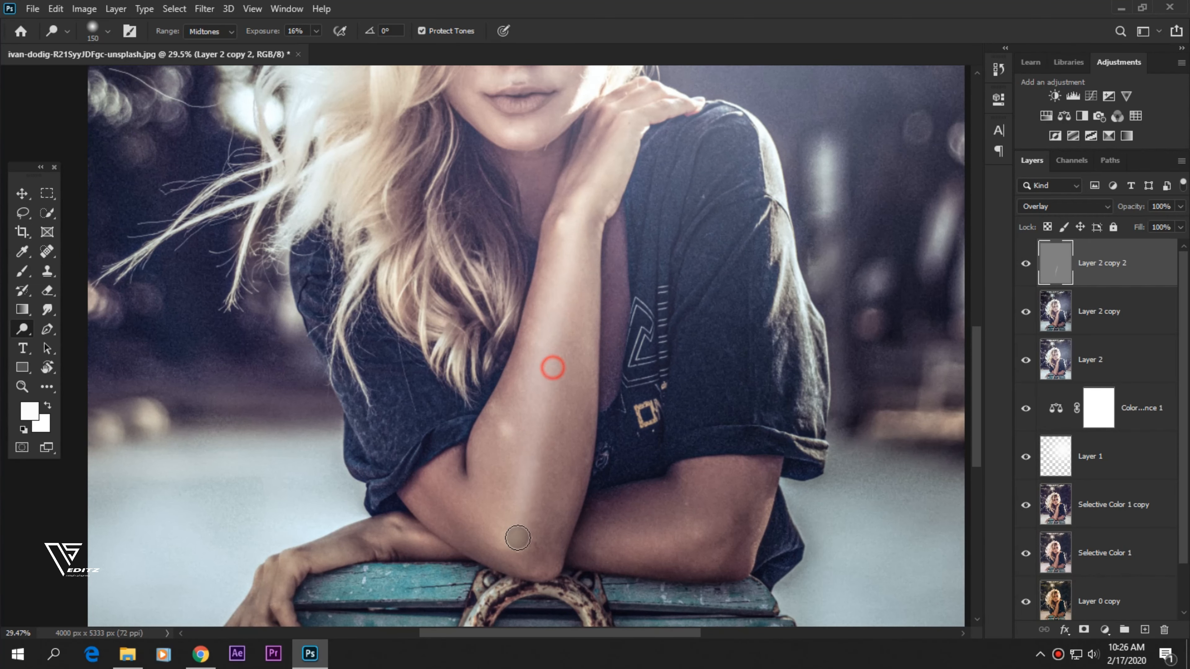
{"action": "mouse_move", "coordinate": [567, 254]}
{"action": "left_mouse_down"}
{"action": "mouse_move", "coordinate": [518, 529]}
{"action": "mouse_move", "coordinate": [642, 404]}
{"action": "left_mouse_up"}
{"action": "key", "text": "bracketright"}
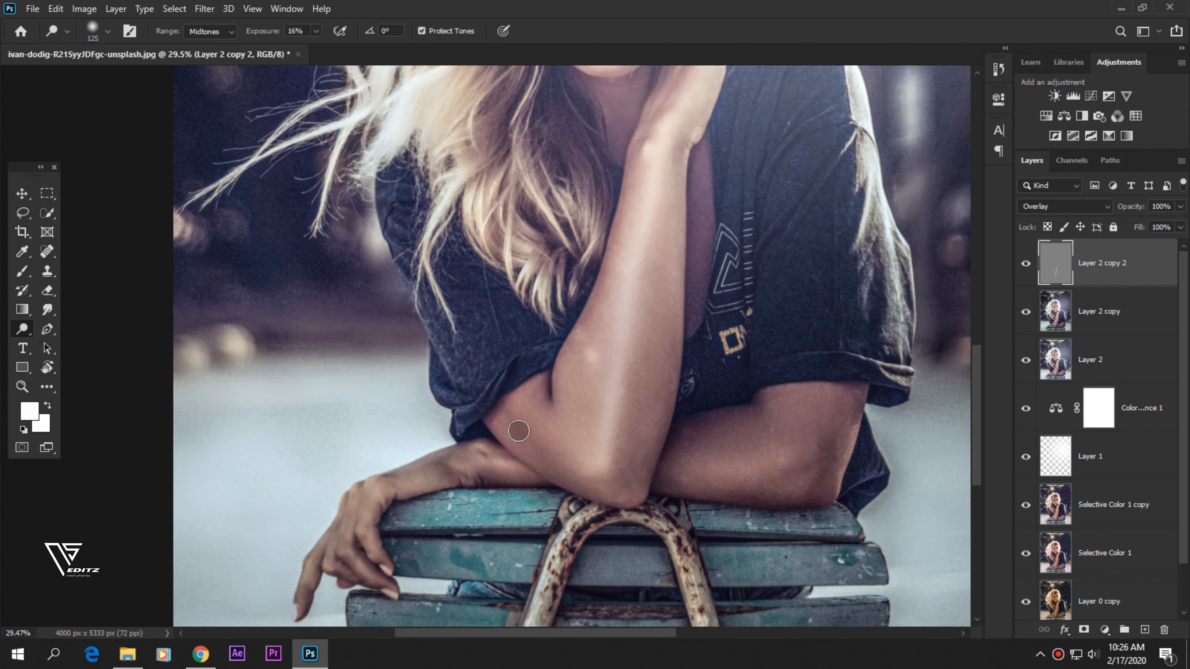
{"action": "mouse_move", "coordinate": [510, 404]}
{"action": "left_mouse_down"}
{"action": "mouse_move", "coordinate": [575, 469]}
{"action": "mouse_move", "coordinate": [516, 403]}
{"action": "mouse_move", "coordinate": [566, 449]}
{"action": "mouse_move", "coordinate": [624, 468]}
{"action": "left_mouse_up"}
{"action": "left_click_drag", "start_coordinate": [625, 471], "coordinate": [637, 391]}
Dodge the woman's folded arm beneath the other sleeve with a brush size of 150
{"action": "key", "text": "bracketright"}
{"action": "key", "text": "bracketright"}
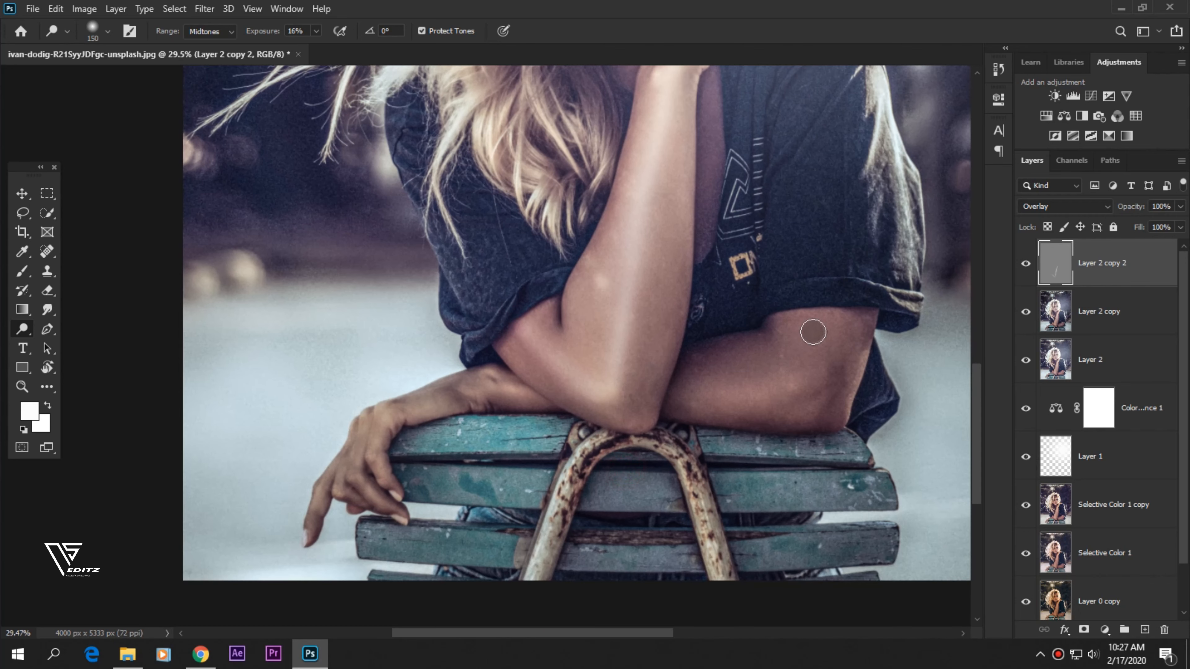
{"action": "mouse_move", "coordinate": [830, 318]}
{"action": "left_mouse_down"}
{"action": "mouse_move", "coordinate": [815, 359]}
{"action": "mouse_move", "coordinate": [733, 404]}
{"action": "mouse_move", "coordinate": [696, 398]}
{"action": "left_mouse_up"}
{"action": "mouse_move", "coordinate": [695, 397]}
{"action": "left_mouse_down"}
{"action": "mouse_move", "coordinate": [777, 397]}
{"action": "mouse_move", "coordinate": [768, 388]}
{"action": "mouse_move", "coordinate": [829, 323]}
{"action": "mouse_move", "coordinate": [815, 366]}
{"action": "left_mouse_up"}
Dodge the wrist and back of the hand resting on the bench with a smaller brush
{"action": "key", "text": "bracketleft"}
{"action": "key", "text": "bracketleft"}
{"action": "key", "text": "bracketleft"}
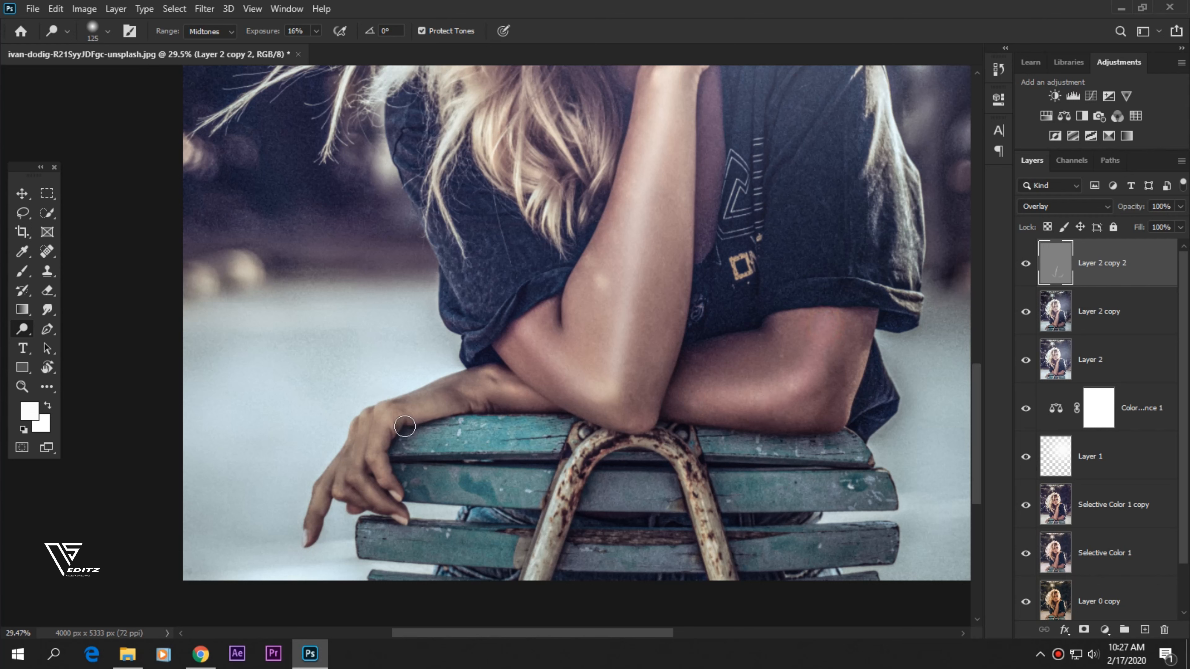
{"action": "left_click_drag", "start_coordinate": [377, 430], "coordinate": [511, 388]}
{"action": "mouse_move", "coordinate": [432, 399]}
{"action": "left_mouse_down"}
{"action": "mouse_move", "coordinate": [531, 396]}
{"action": "mouse_move", "coordinate": [425, 402]}
{"action": "mouse_move", "coordinate": [359, 454]}
{"action": "mouse_move", "coordinate": [368, 432]}
{"action": "left_mouse_up"}
Dodge the bridge of the nose up to the forehead with a brush size of 80
{"action": "scroll", "coordinate": [515, 300], "scroll_direction": "up", "scroll_amount": 3}
{"action": "left_click_drag", "start_coordinate": [504, 329], "coordinate": [516, 301]}
{"action": "key", "text": "bracketleft"}
{"action": "key", "text": "bracketleft"}
{"action": "key", "text": "bracketleft"}
{"action": "key", "text": "bracketleft"}
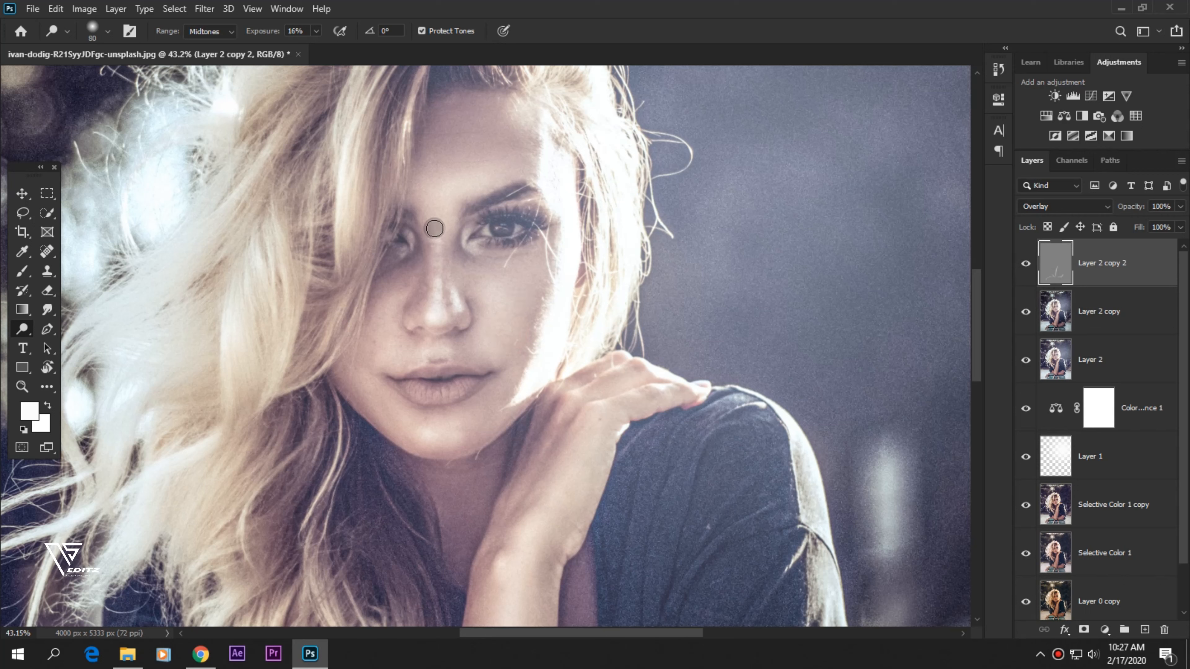
{"action": "left_click_drag", "start_coordinate": [436, 297], "coordinate": [439, 199]}
{"action": "left_click_drag", "start_coordinate": [438, 284], "coordinate": [444, 171]}
{"action": "mouse_move", "coordinate": [444, 247]}
{"action": "left_mouse_down"}
{"action": "mouse_move", "coordinate": [485, 286]}
{"action": "mouse_move", "coordinate": [472, 269]}
{"action": "mouse_move", "coordinate": [479, 295]}
{"action": "mouse_move", "coordinate": [447, 300]}
{"action": "mouse_move", "coordinate": [441, 222]}
{"action": "left_mouse_up"}
Dodge the nose again and the cheek below the clearly visible eye with larger brush sizes
{"action": "key", "text": "bracketright"}
{"action": "key", "text": "bracketright"}
{"action": "key", "text": "bracketright"}
{"action": "key", "text": "bracketright"}
{"action": "left_click_drag", "start_coordinate": [444, 282], "coordinate": [454, 209]}
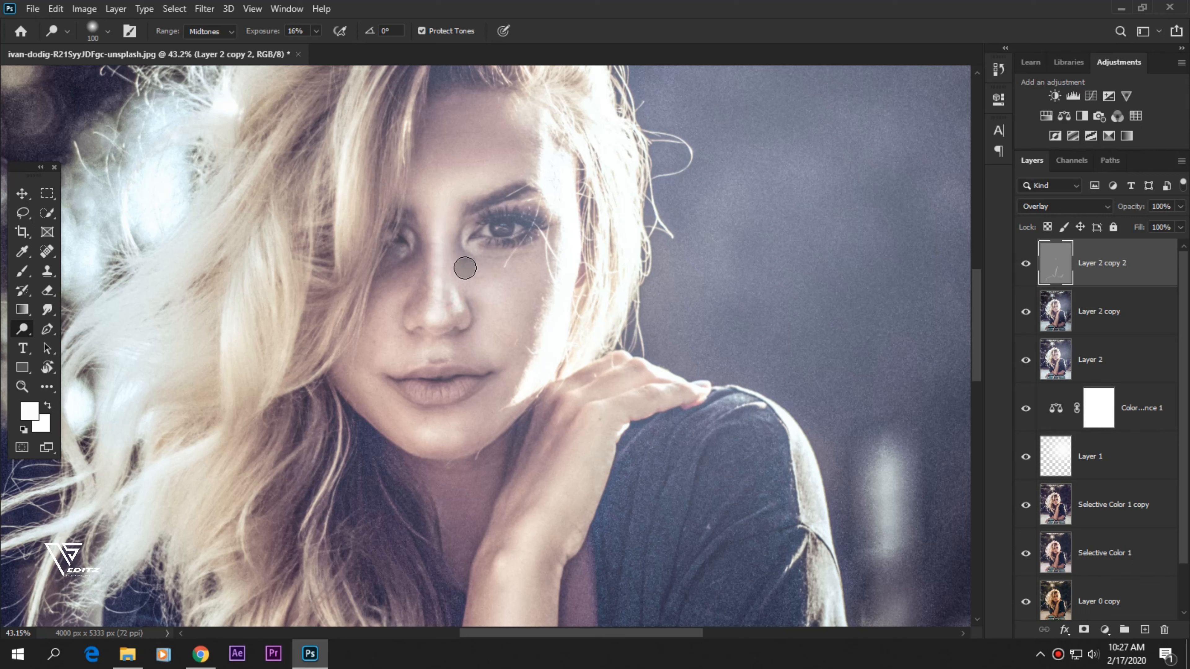
{"action": "mouse_move", "coordinate": [495, 291]}
{"action": "left_mouse_down"}
{"action": "mouse_move", "coordinate": [537, 258]}
{"action": "mouse_move", "coordinate": [499, 298]}
{"action": "mouse_move", "coordinate": [542, 271]}
{"action": "left_mouse_up"}
{"action": "key", "text": "bracketright"}
{"action": "key", "text": "bracketright"}
{"action": "key", "text": "bracketright"}
{"action": "left_click_drag", "start_coordinate": [499, 332], "coordinate": [533, 295]}
Dodge the cheek on the hair-covered side of the face with a brush size of 125
{"action": "key", "text": "bracketleft"}
{"action": "key", "text": "bracketleft"}
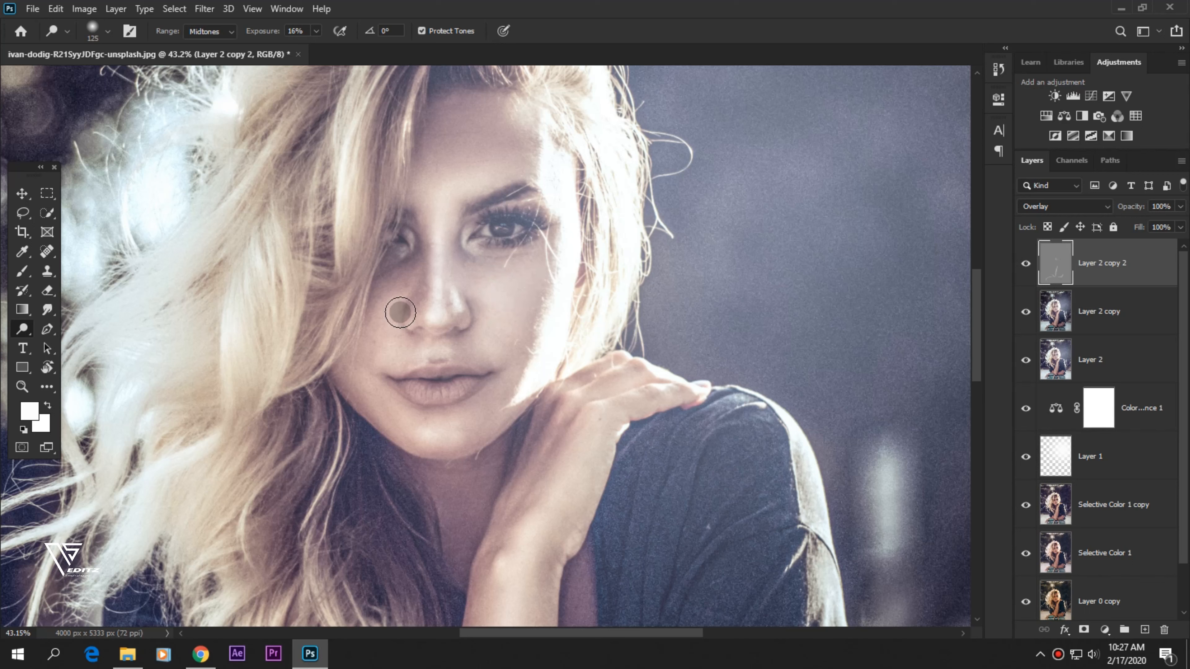
{"action": "mouse_move", "coordinate": [407, 268]}
{"action": "left_mouse_down"}
{"action": "mouse_move", "coordinate": [356, 335]}
{"action": "mouse_move", "coordinate": [392, 341]}
{"action": "mouse_move", "coordinate": [486, 320]}
{"action": "left_mouse_up"}
{"action": "key", "text": "bracketright"}
Dodge the chin and the raised hand at the shoulder with a brush size of 90
{"action": "scroll", "coordinate": [567, 308], "scroll_direction": "down", "scroll_amount": 5}
{"action": "key", "text": "bracketleft"}
{"action": "key", "text": "bracketleft"}
{"action": "key", "text": "bracketleft"}
{"action": "left_click_drag", "start_coordinate": [518, 370], "coordinate": [478, 385]}
{"action": "mouse_move", "coordinate": [537, 446]}
{"action": "left_mouse_down"}
{"action": "mouse_move", "coordinate": [580, 363]}
{"action": "mouse_move", "coordinate": [542, 441]}
{"action": "mouse_move", "coordinate": [585, 378]}
{"action": "left_mouse_up"}
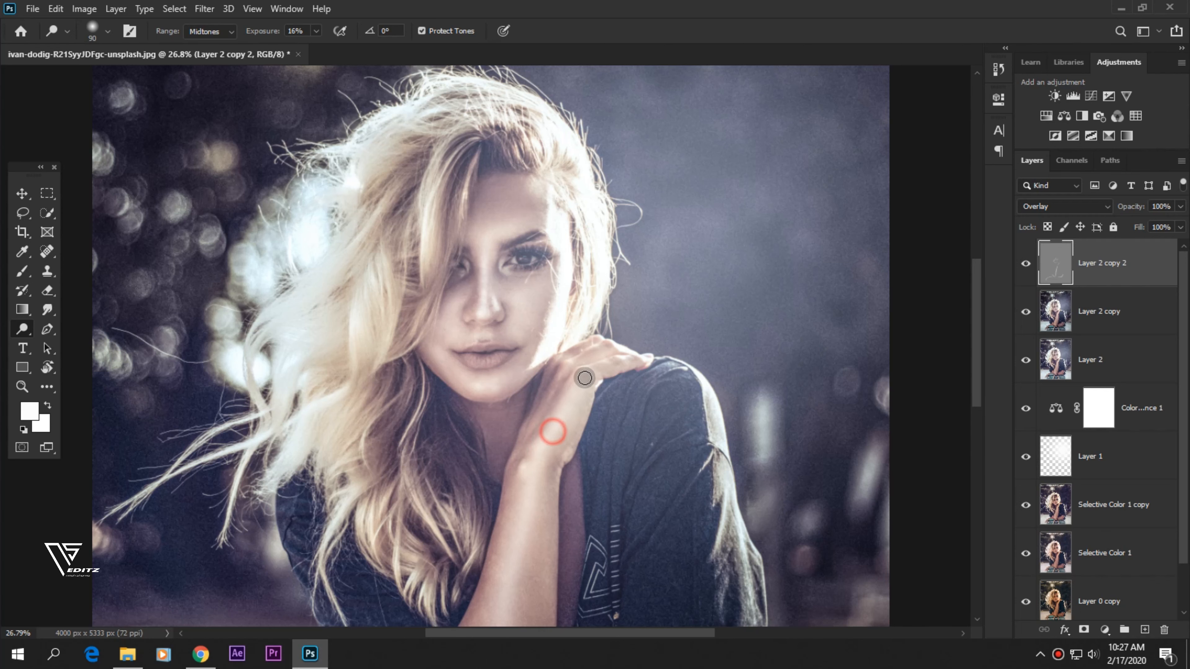
Strengthen the dodged highlights on the forearm with a brush size of 150 and across the arms with 175
{"action": "scroll", "coordinate": [587, 379], "scroll_direction": "down", "scroll_amount": 4}
{"action": "mouse_move", "coordinate": [577, 421]}
{"action": "left_mouse_down"}
{"action": "mouse_move", "coordinate": [572, 361]}
{"action": "mouse_move", "coordinate": [526, 478]}
{"action": "mouse_move", "coordinate": [531, 438]}
{"action": "mouse_move", "coordinate": [515, 532]}
{"action": "left_mouse_up"}
{"action": "key", "text": "bracketright"}
{"action": "key", "text": "bracketright"}
{"action": "left_click_drag", "start_coordinate": [524, 474], "coordinate": [511, 556]}
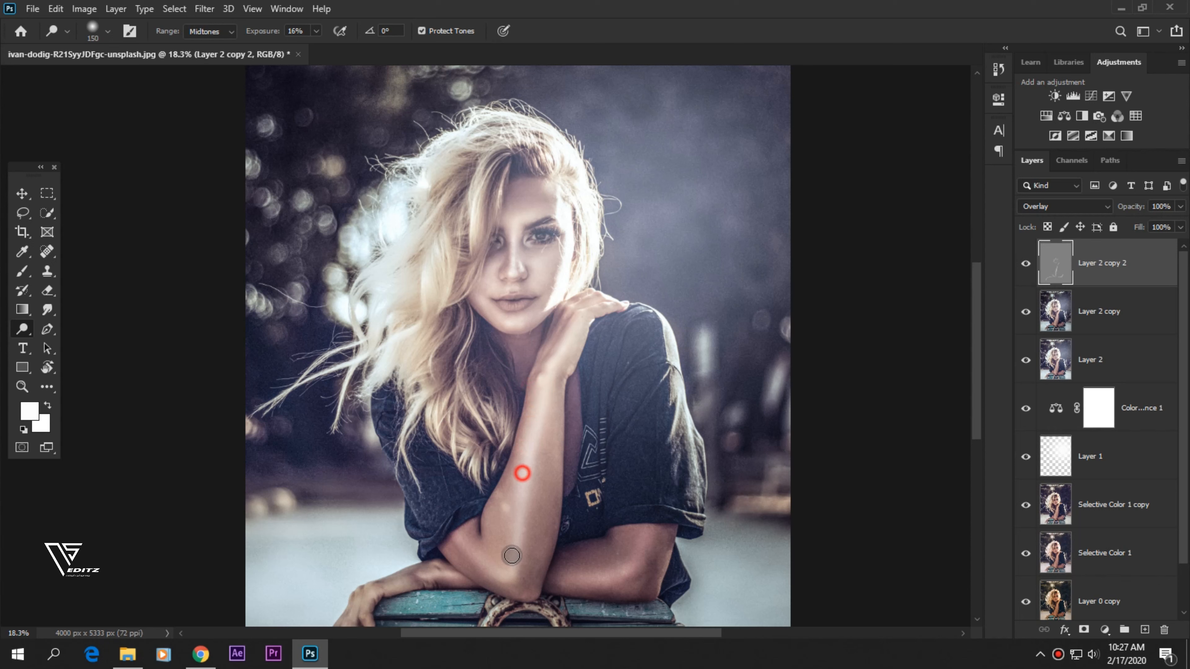
{"action": "key", "text": "bracketright"}
{"action": "key", "text": "bracketright"}
{"action": "mouse_move", "coordinate": [540, 445]}
{"action": "left_mouse_down"}
{"action": "mouse_move", "coordinate": [537, 497]}
{"action": "mouse_move", "coordinate": [506, 562]}
{"action": "mouse_move", "coordinate": [584, 569]}
{"action": "mouse_move", "coordinate": [646, 536]}
{"action": "mouse_move", "coordinate": [612, 566]}
{"action": "left_mouse_up"}
View the whole portrait and compare it with and without the dodged gray layer
{"action": "scroll", "coordinate": [662, 544], "scroll_direction": "down", "scroll_amount": 4}
{"action": "scroll", "coordinate": [662, 535], "scroll_direction": "up", "scroll_amount": 1}
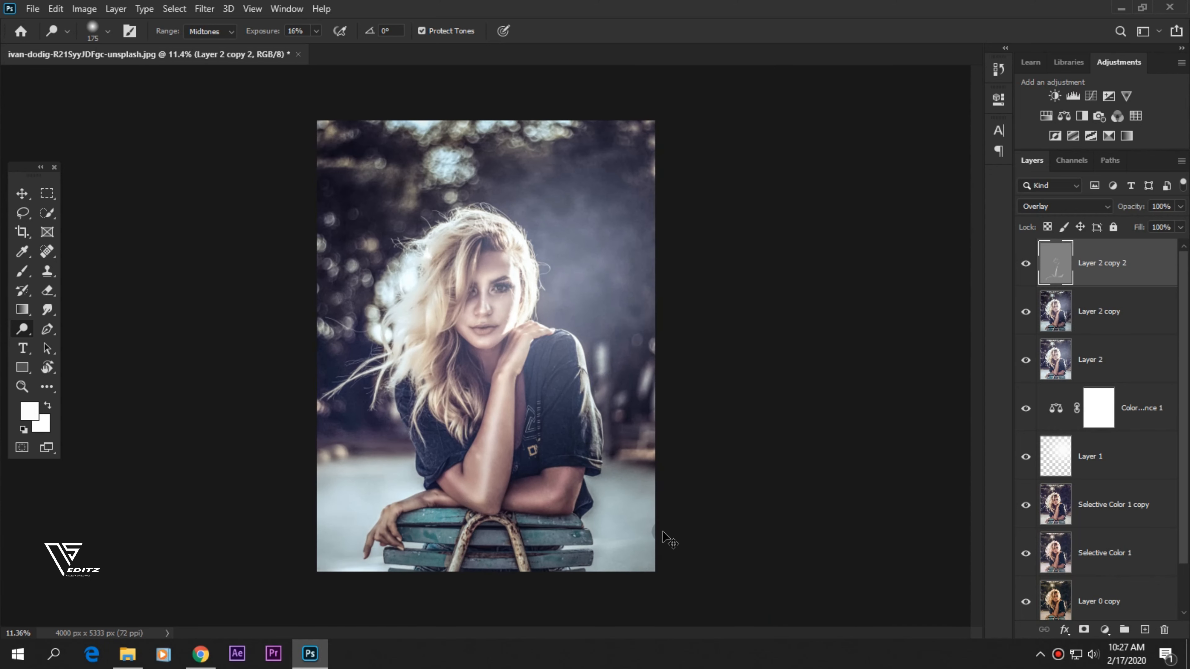
{"action": "scroll", "coordinate": [663, 535], "scroll_direction": "up", "scroll_amount": 2}
{"action": "scroll", "coordinate": [664, 530], "scroll_direction": "down", "scroll_amount": 1}
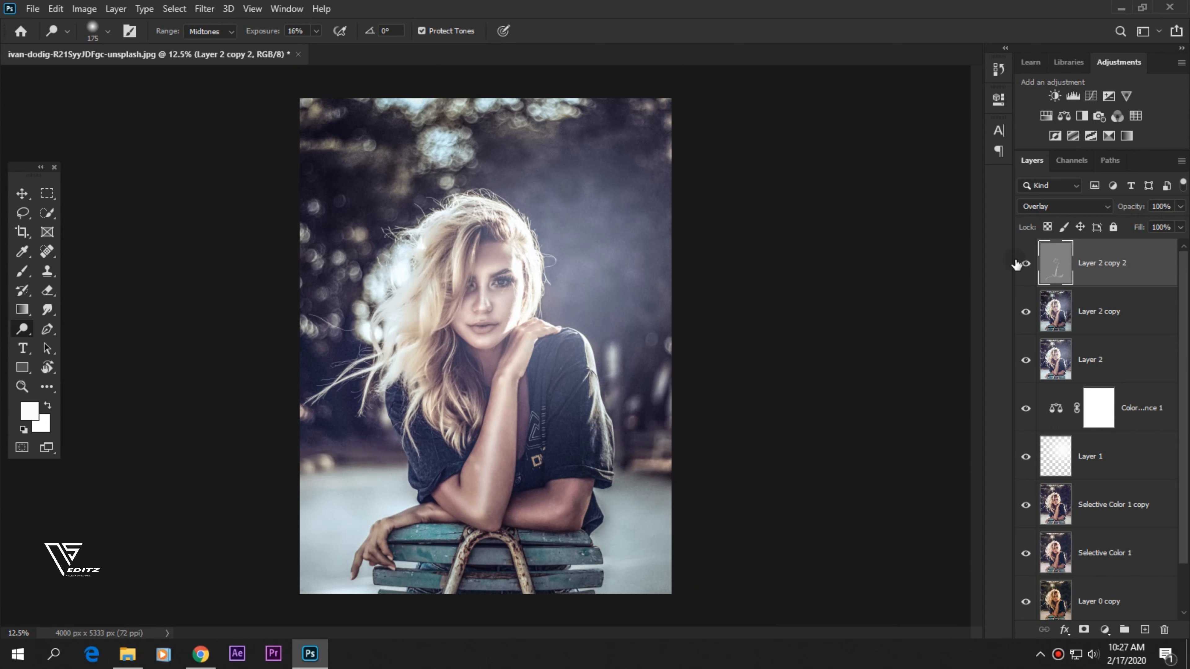
{"action": "left_click", "coordinate": [1026, 266]}
{"action": "left_click", "coordinate": [1026, 266]}
{"action": "left_click", "coordinate": [1028, 266]}
Stamp all visible layers into a new top layer and open the Camera Raw Filter for it
{"action": "left_click_drag", "start_coordinate": [1182, 389], "coordinate": [1186, 360]}
{"action": "key", "text": "ctrl+shift+alt+e"}
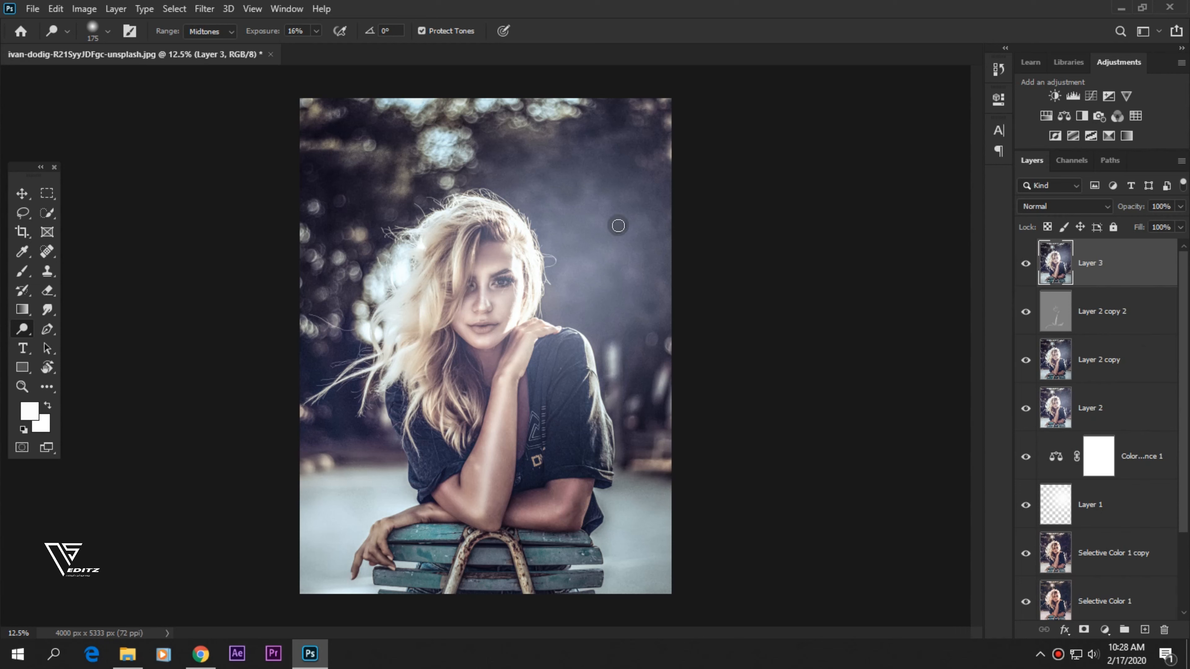
{"action": "left_click", "coordinate": [205, 9]}
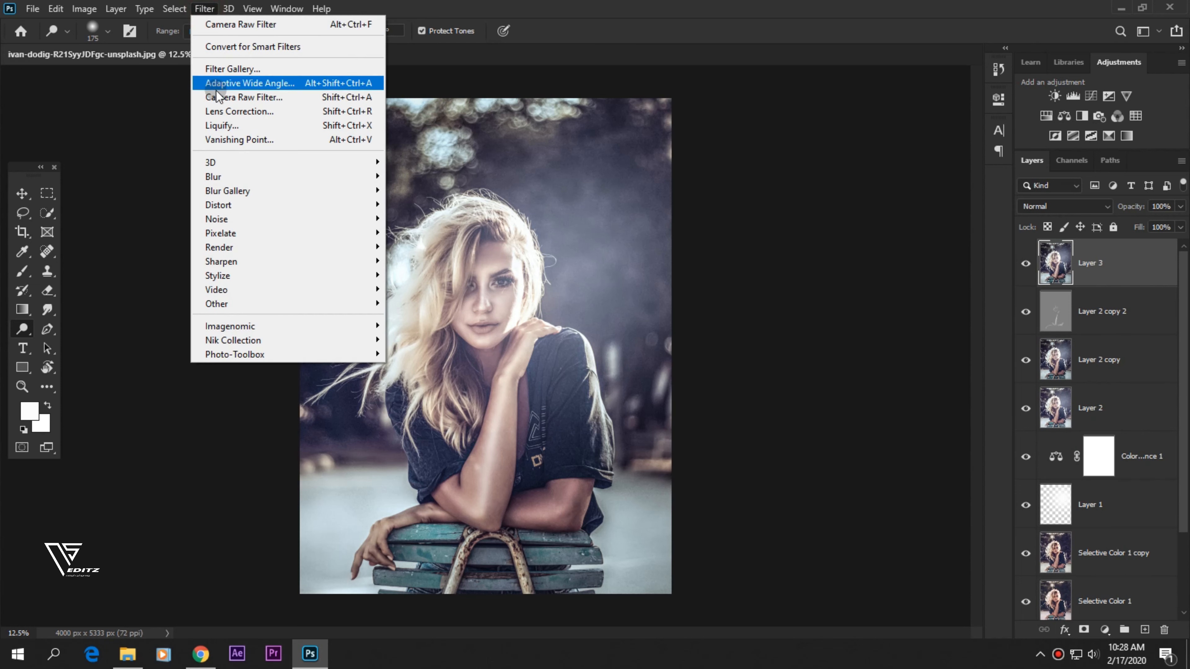
{"action": "left_click", "coordinate": [248, 100]}
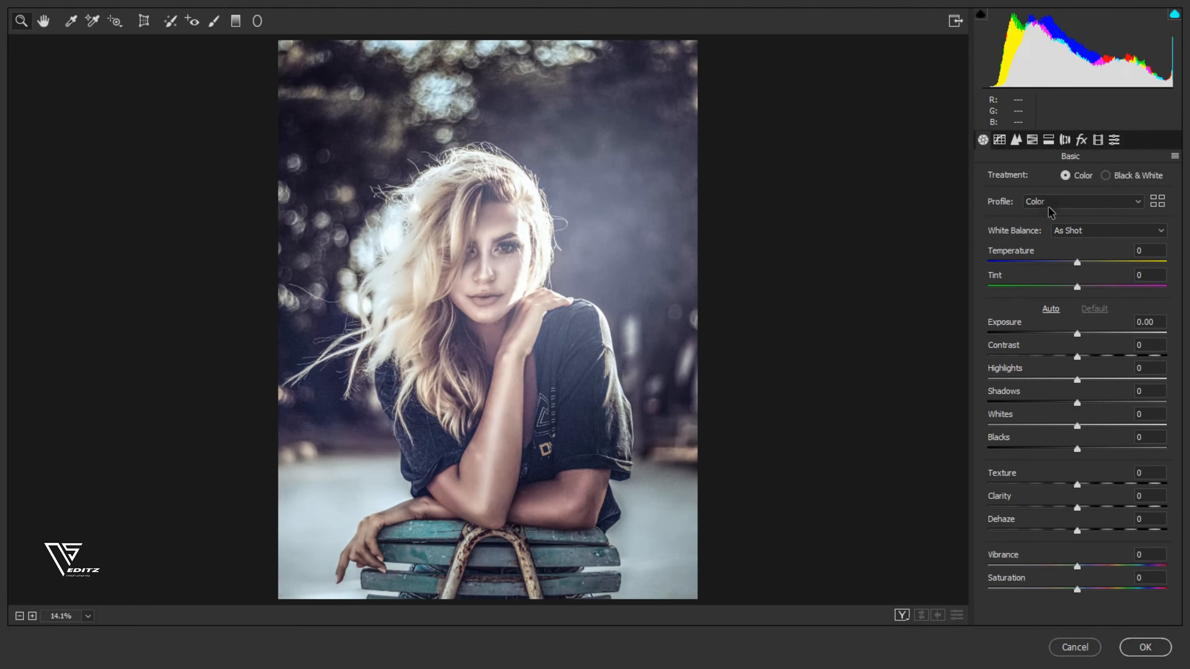
Add a Post Crop Vignetting effect with Amount -15 and Midpoint 44
{"action": "left_click", "coordinate": [1082, 139]}
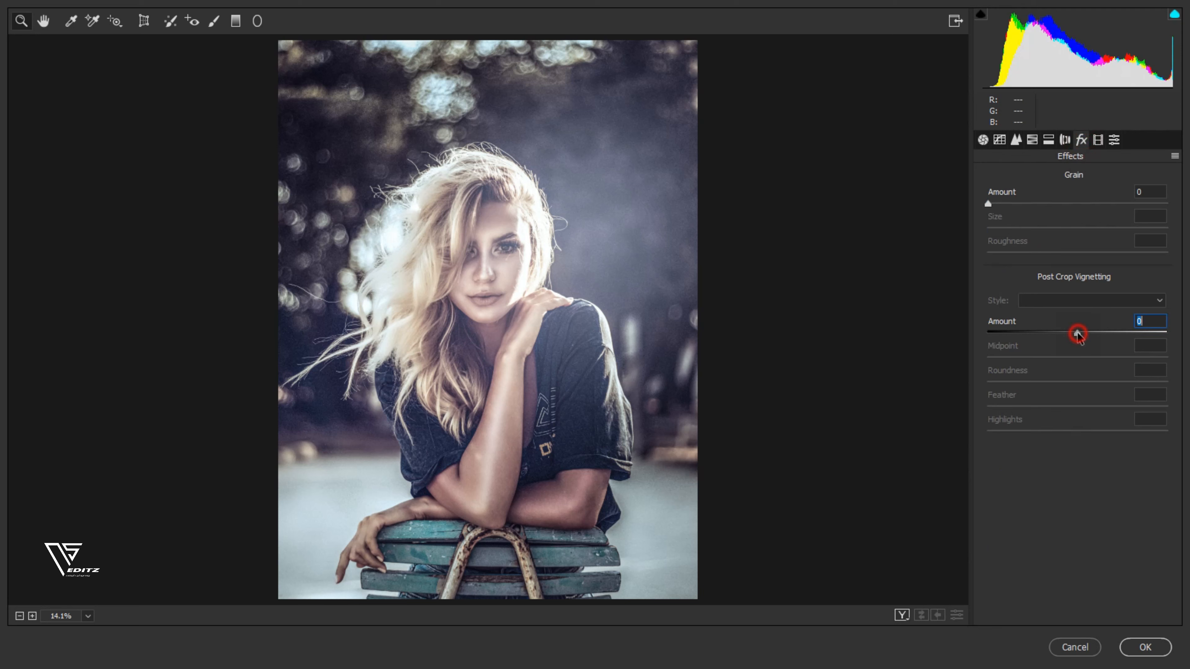
{"action": "left_click_drag", "start_coordinate": [1078, 334], "coordinate": [1068, 337]}
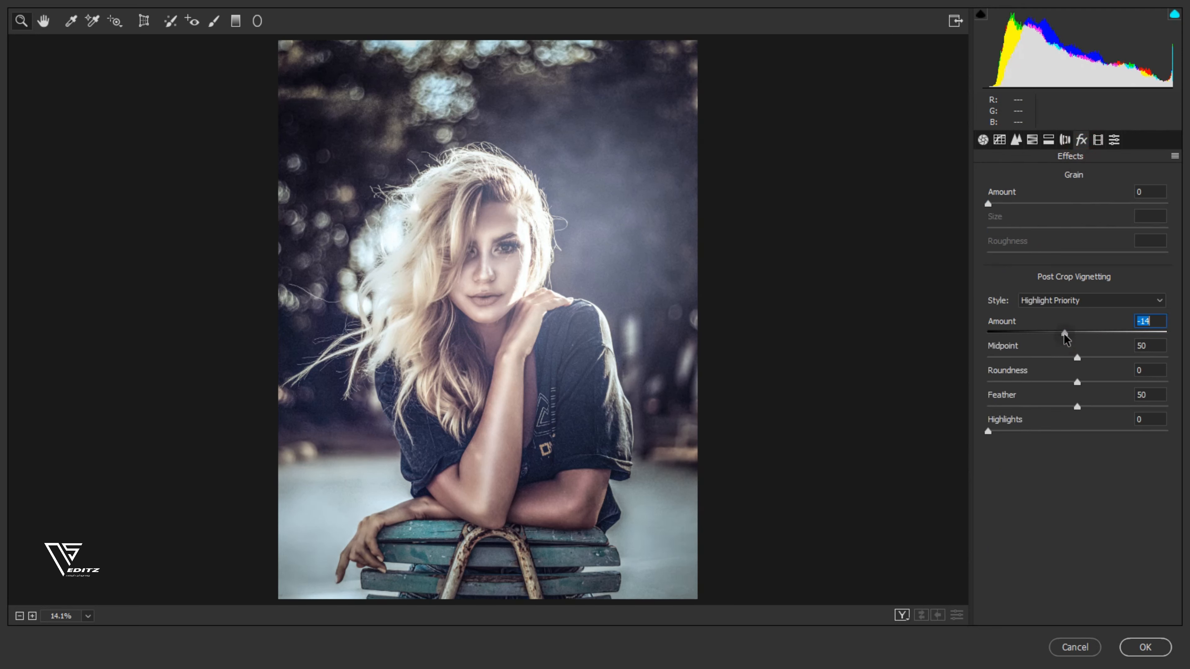
{"action": "left_click_drag", "start_coordinate": [1064, 335], "coordinate": [1071, 359]}
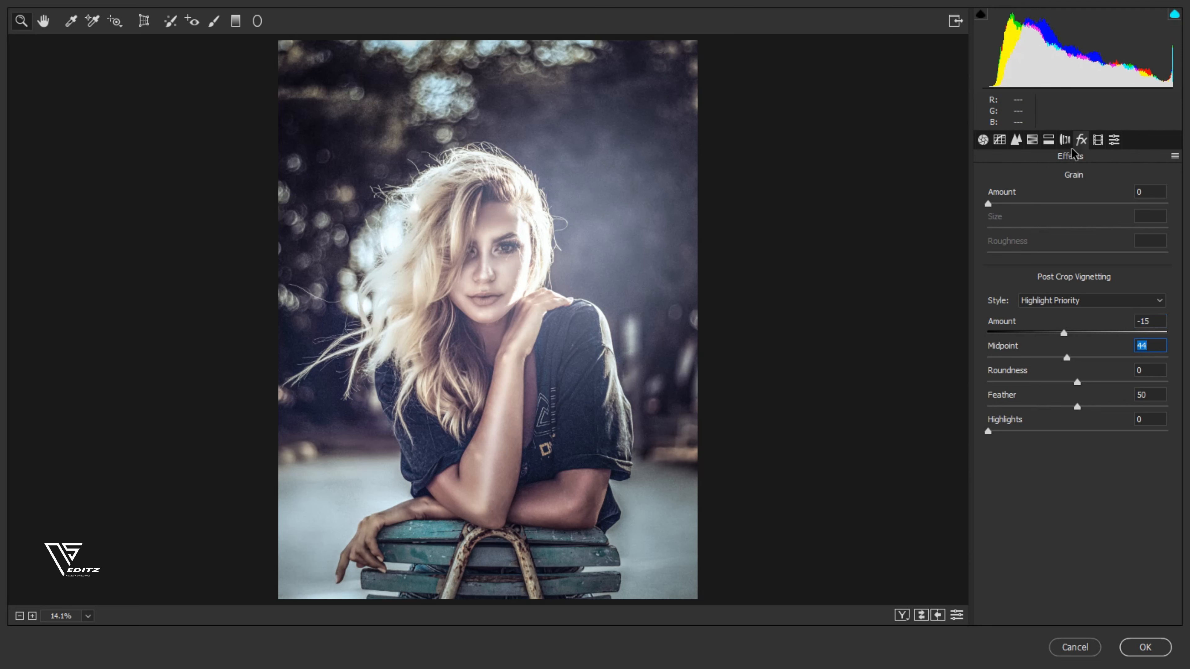
Calibrate the colours with Blue Primary Hue at -20, a lower Red Primary Hue and Green Primary Hue raised beyond +30
{"action": "left_click", "coordinate": [1098, 139]}
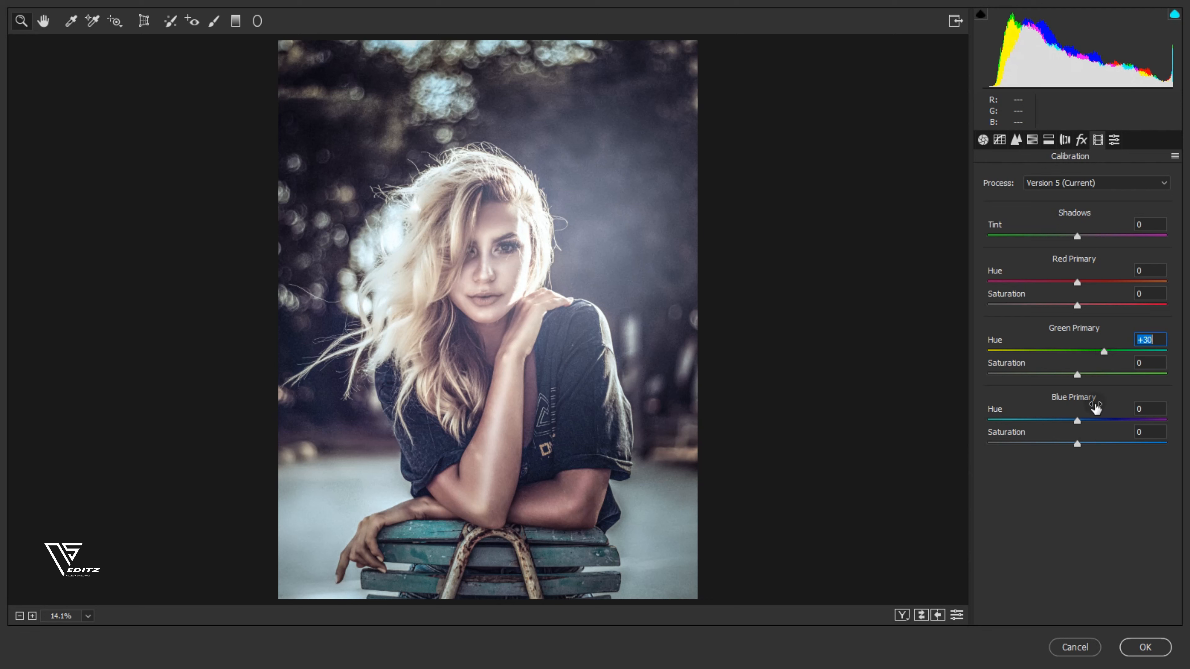
{"action": "mouse_move", "coordinate": [1075, 423]}
{"action": "left_mouse_down"}
{"action": "mouse_move", "coordinate": [1087, 421]}
{"action": "mouse_move", "coordinate": [1050, 421]}
{"action": "mouse_move", "coordinate": [1060, 418]}
{"action": "left_mouse_up"}
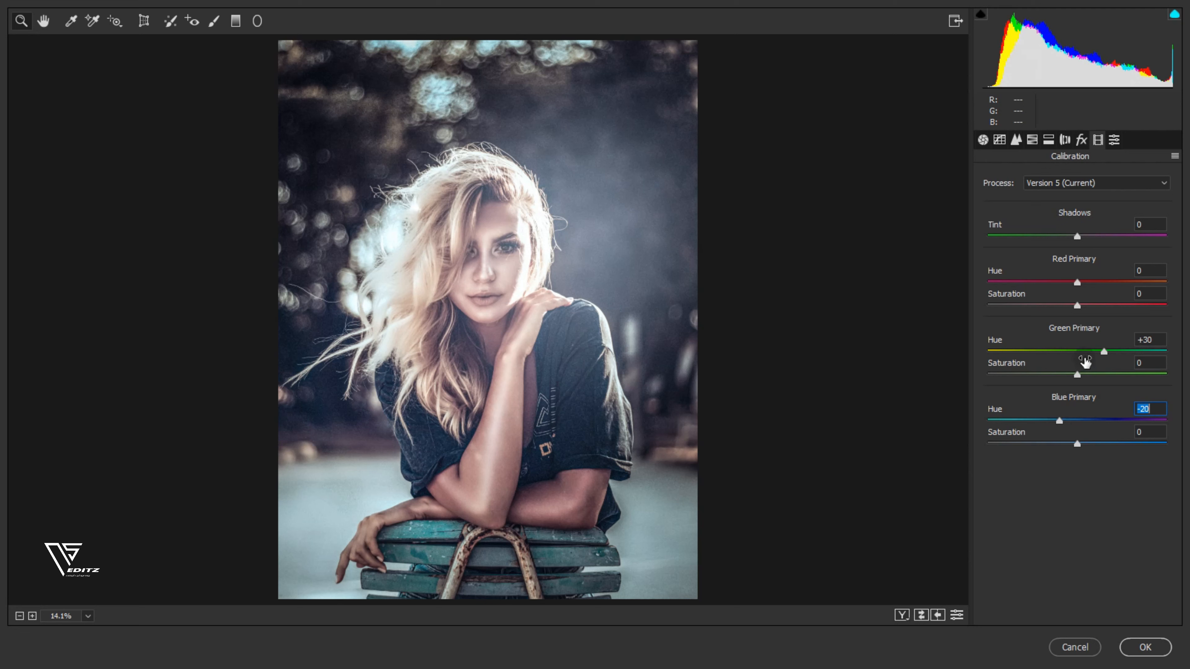
{"action": "mouse_move", "coordinate": [1077, 283]}
{"action": "left_mouse_down"}
{"action": "mouse_move", "coordinate": [1089, 282]}
{"action": "mouse_move", "coordinate": [1065, 282]}
{"action": "left_mouse_up"}
{"action": "mouse_move", "coordinate": [1104, 351]}
{"action": "left_mouse_down"}
{"action": "mouse_move", "coordinate": [1081, 355]}
{"action": "mouse_move", "coordinate": [1117, 354]}
{"action": "left_mouse_up"}
Paint a new Adjustment Brush area over the woman from her face downward, with all adjustment values at 0
{"action": "left_click", "coordinate": [214, 21]}
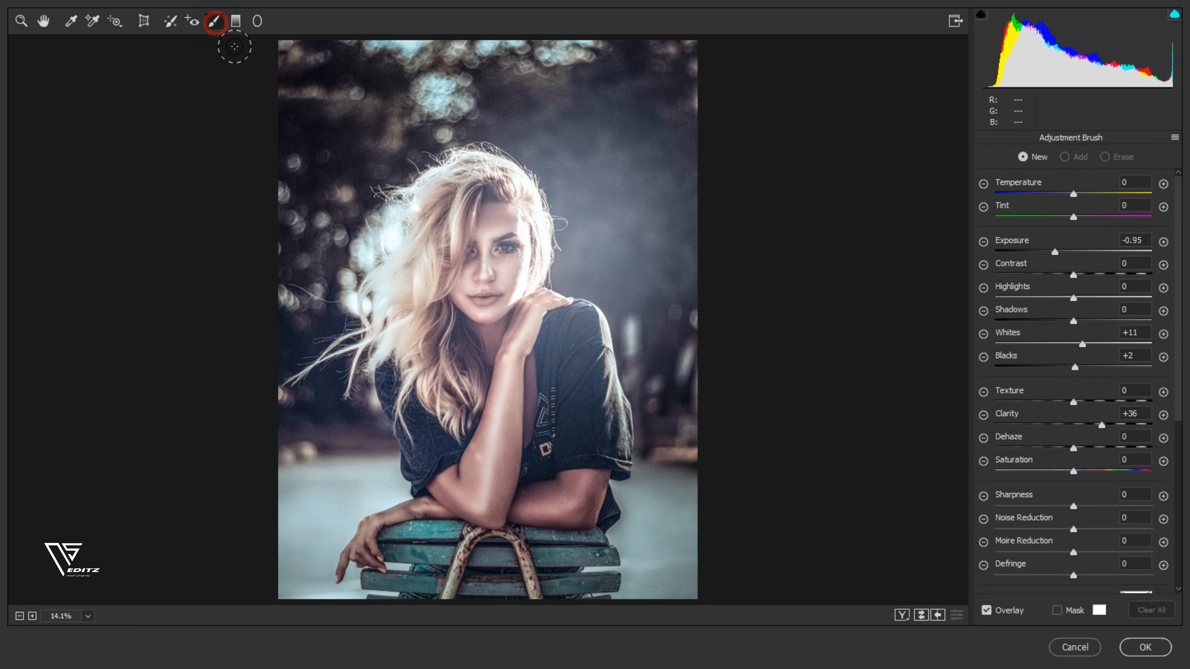
{"action": "key", "text": "ctrl+plus"}
{"action": "key", "text": "ctrl+plus"}
{"action": "key", "text": "ctrl+plus"}
{"action": "mouse_move", "coordinate": [662, 196]}
{"action": "left_mouse_down"}
{"action": "mouse_move", "coordinate": [646, 307]}
{"action": "mouse_move", "coordinate": [476, 293]}
{"action": "mouse_move", "coordinate": [417, 389]}
{"action": "mouse_move", "coordinate": [488, 418]}
{"action": "mouse_move", "coordinate": [496, 282]}
{"action": "mouse_move", "coordinate": [468, 252]}
{"action": "mouse_move", "coordinate": [508, 179]}
{"action": "mouse_move", "coordinate": [491, 422]}
{"action": "left_mouse_up"}
{"action": "left_click_drag", "start_coordinate": [491, 532], "coordinate": [537, 138]}
{"action": "mouse_move", "coordinate": [536, 292]}
{"action": "left_mouse_down"}
{"action": "mouse_move", "coordinate": [469, 474]}
{"action": "mouse_move", "coordinate": [473, 387]}
{"action": "mouse_move", "coordinate": [467, 427]}
{"action": "mouse_move", "coordinate": [419, 428]}
{"action": "mouse_move", "coordinate": [458, 489]}
{"action": "mouse_move", "coordinate": [437, 476]}
{"action": "mouse_move", "coordinate": [508, 459]}
{"action": "mouse_move", "coordinate": [550, 416]}
{"action": "mouse_move", "coordinate": [587, 329]}
{"action": "mouse_move", "coordinate": [562, 334]}
{"action": "mouse_move", "coordinate": [494, 441]}
{"action": "mouse_move", "coordinate": [492, 346]}
{"action": "mouse_move", "coordinate": [514, 379]}
{"action": "mouse_move", "coordinate": [680, 460]}
{"action": "mouse_move", "coordinate": [672, 500]}
{"action": "mouse_move", "coordinate": [623, 499]}
{"action": "mouse_move", "coordinate": [710, 490]}
{"action": "mouse_move", "coordinate": [746, 441]}
{"action": "left_mouse_up"}
{"action": "key", "text": "ctrl+minus"}
{"action": "key", "text": "ctrl+minus"}
{"action": "key", "text": "ctrl+minus"}
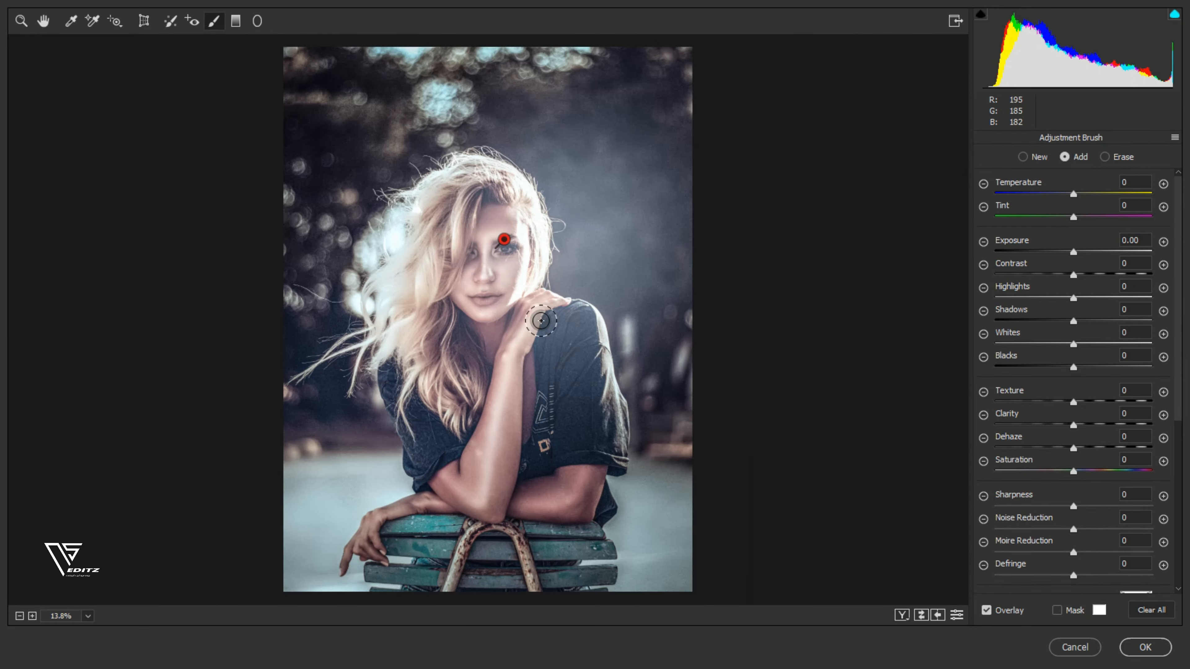
Set the brushed area's Sharpness to +100 and Noise Reduction to +18, and apply the Camera Raw edits to the layer
{"action": "scroll", "coordinate": [1181, 408], "scroll_direction": "down", "scroll_amount": 5}
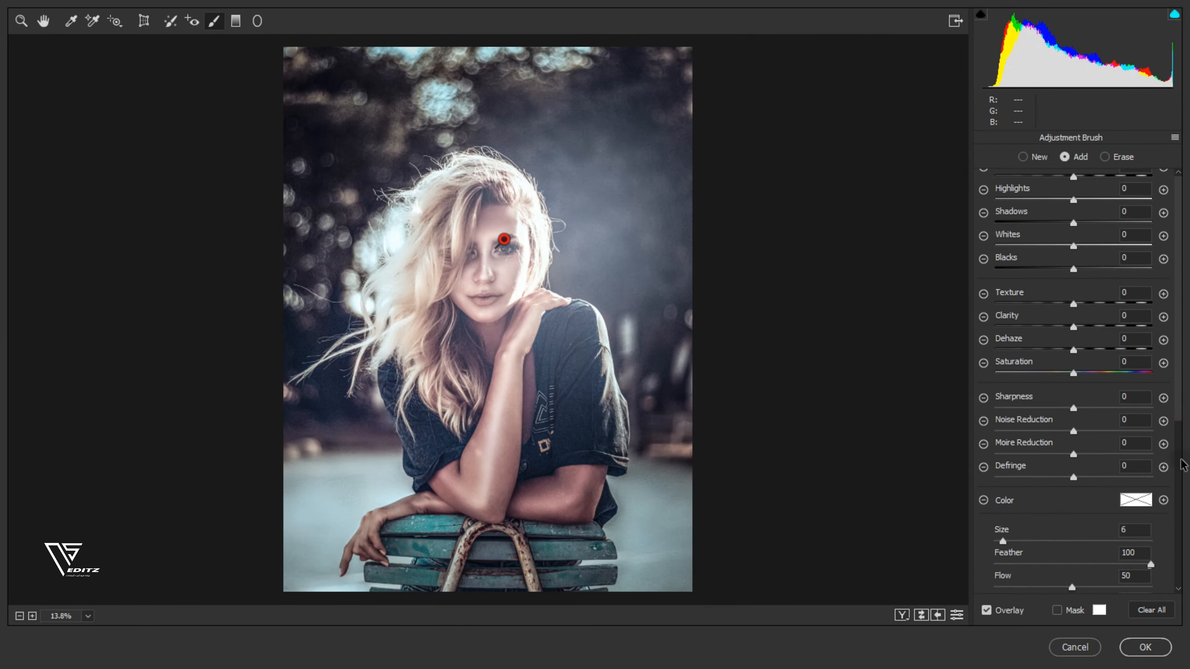
{"action": "left_click_drag", "start_coordinate": [1070, 411], "coordinate": [1119, 413]}
{"action": "key", "text": "ctrl+plus"}
{"action": "key", "text": "ctrl+plus"}
{"action": "key", "text": "ctrl+plus"}
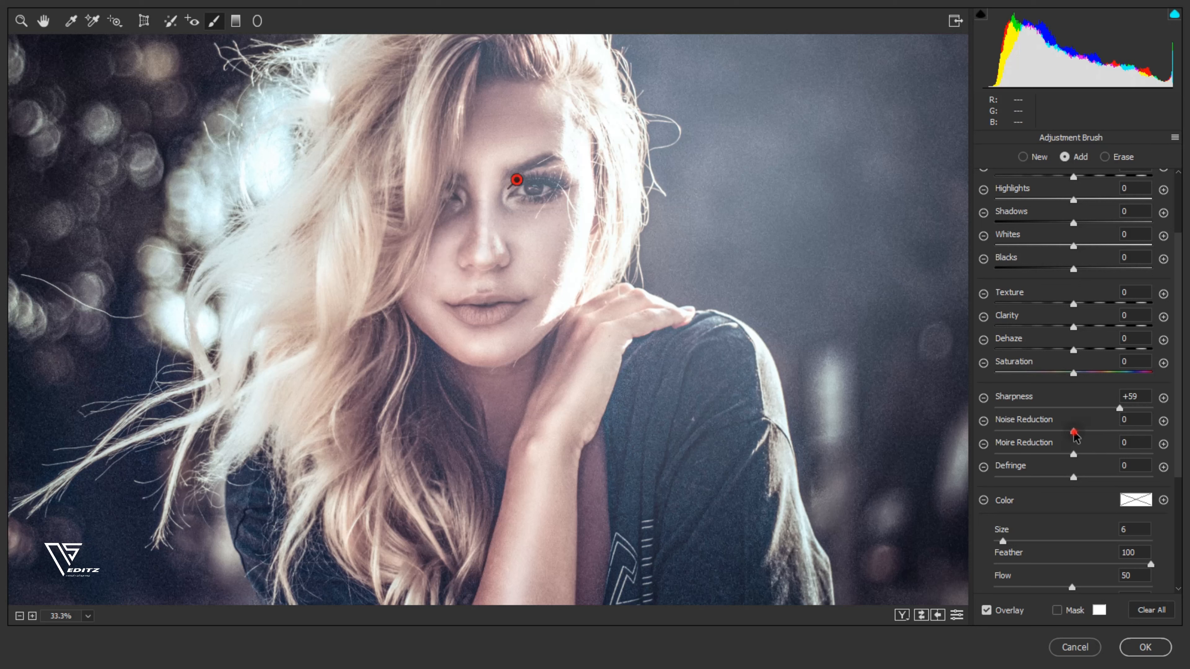
{"action": "left_click_drag", "start_coordinate": [1074, 431], "coordinate": [1167, 409]}
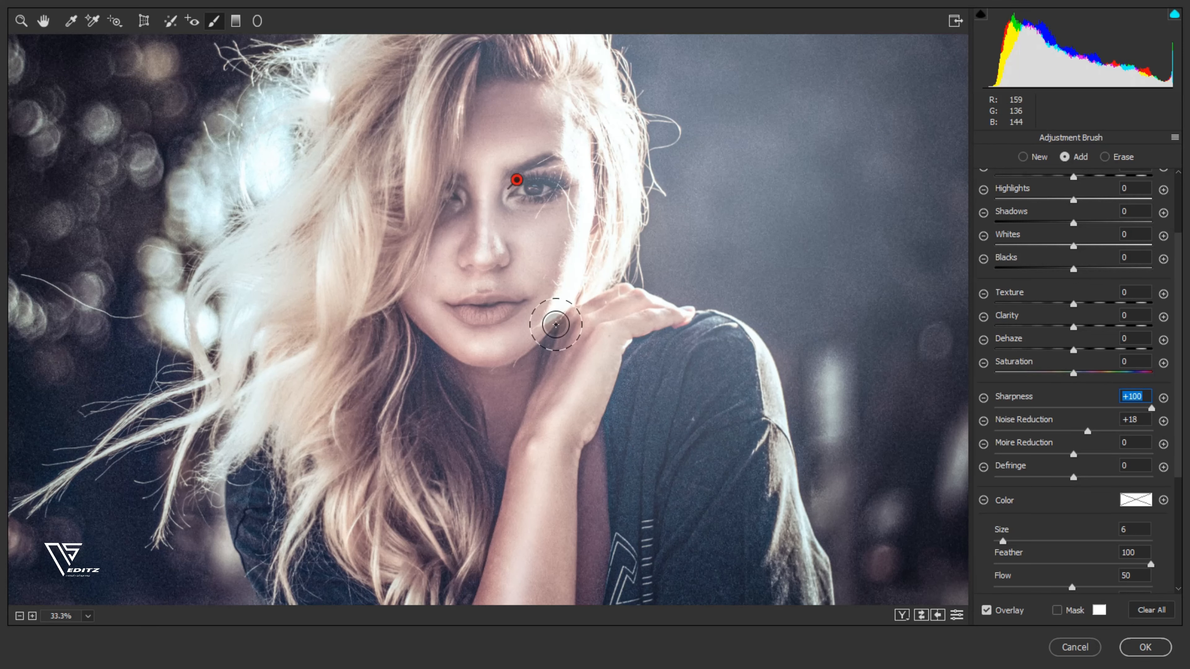
{"action": "key", "text": "ctrl+0"}
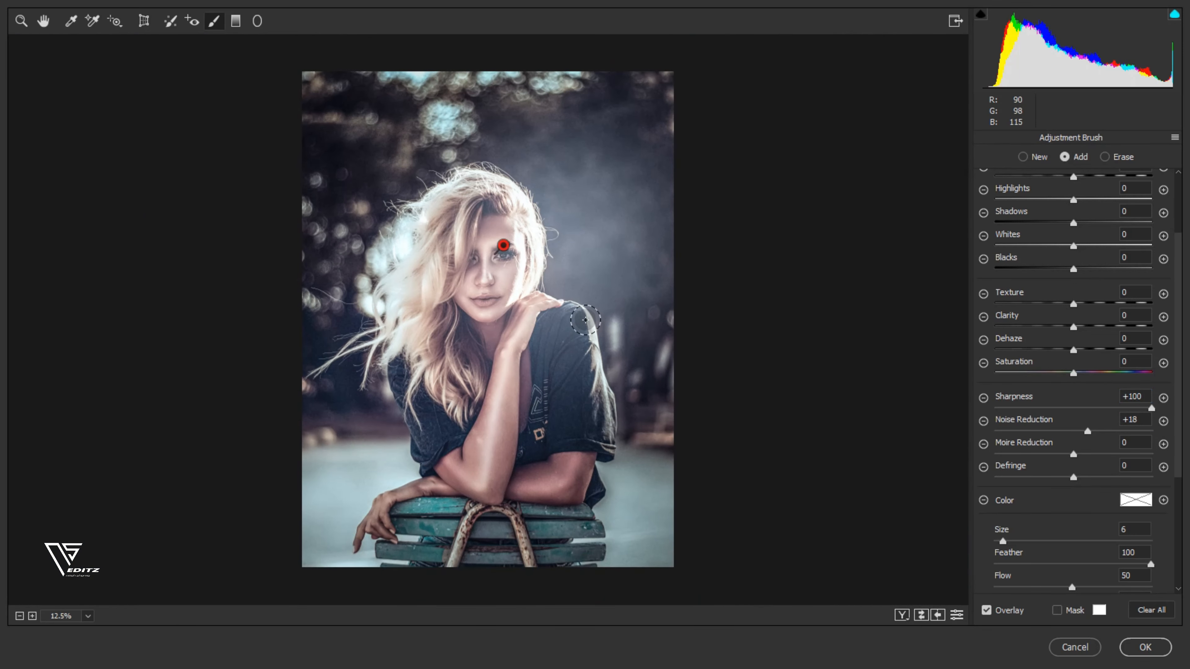
{"action": "left_click", "coordinate": [1147, 647]}
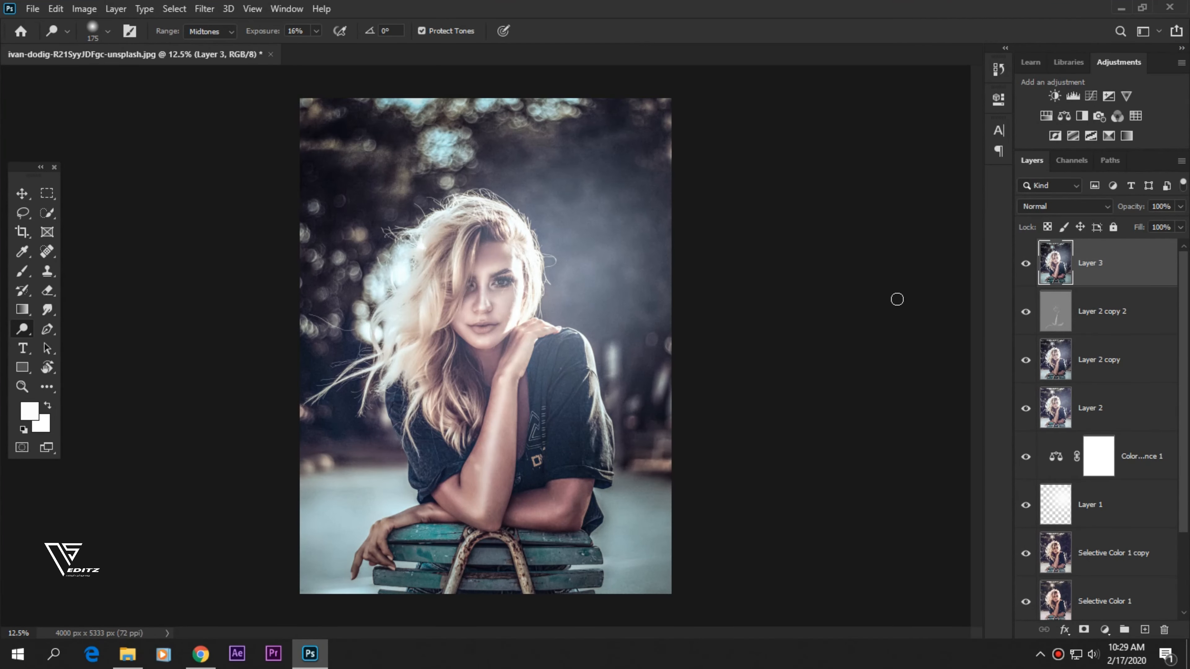
Compare the portrait with and without the Camera Raw edits on Layer 3
{"action": "left_click", "coordinate": [1026, 265]}
{"action": "left_click", "coordinate": [1026, 265]}
{"action": "left_click", "coordinate": [1026, 265]}
{"action": "left_click", "coordinate": [1026, 265]}
Add an Exposure adjustment layer with Offset -0.0042, check its effect, and merge it down into Layer 3
{"action": "left_click", "coordinate": [1111, 99]}
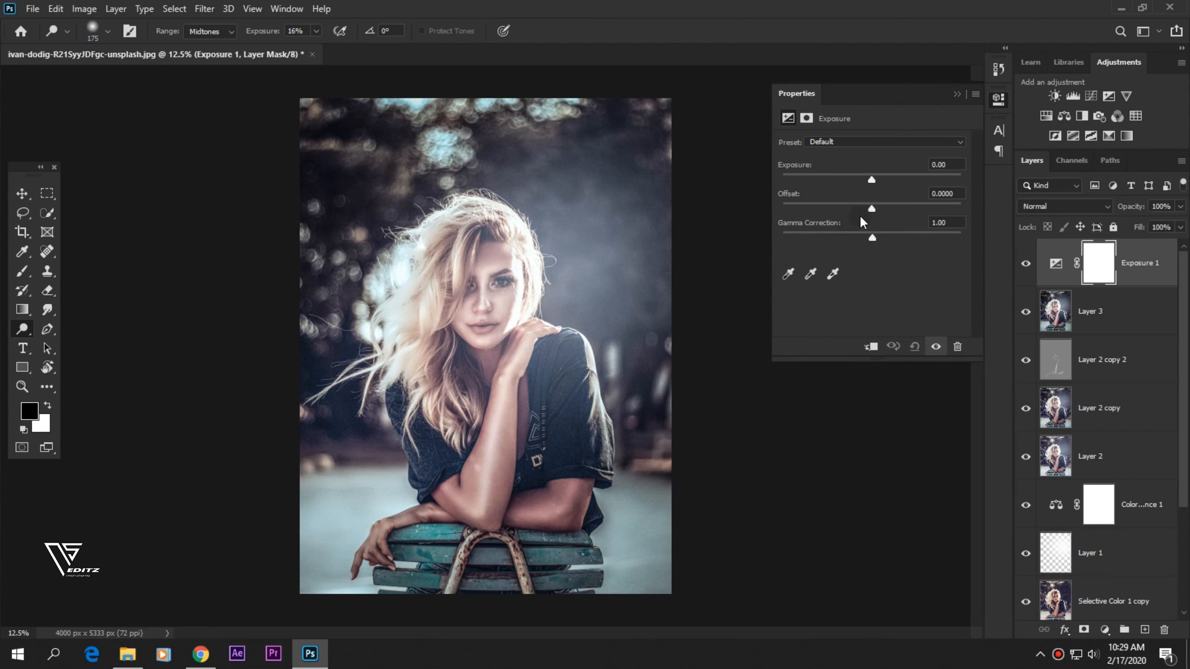
{"action": "left_click", "coordinate": [870, 208]}
{"action": "left_click_drag", "start_coordinate": [870, 209], "coordinate": [870, 208]}
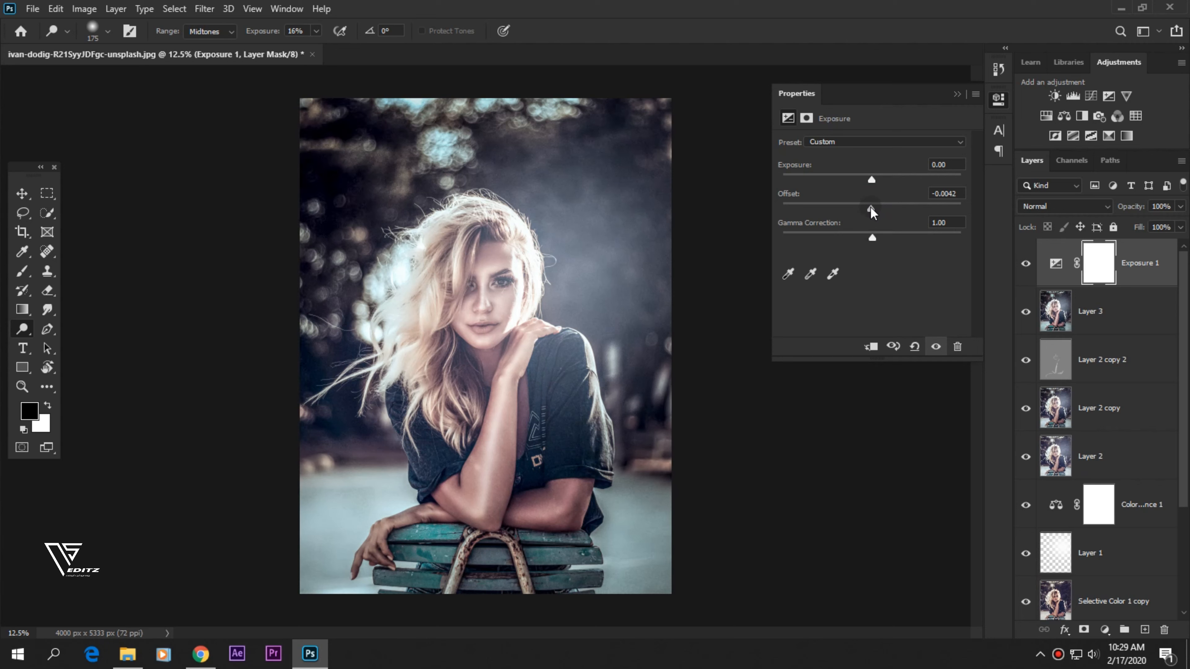
{"action": "left_click", "coordinate": [961, 93]}
{"action": "left_click", "coordinate": [1027, 264]}
{"action": "left_click", "coordinate": [1027, 264]}
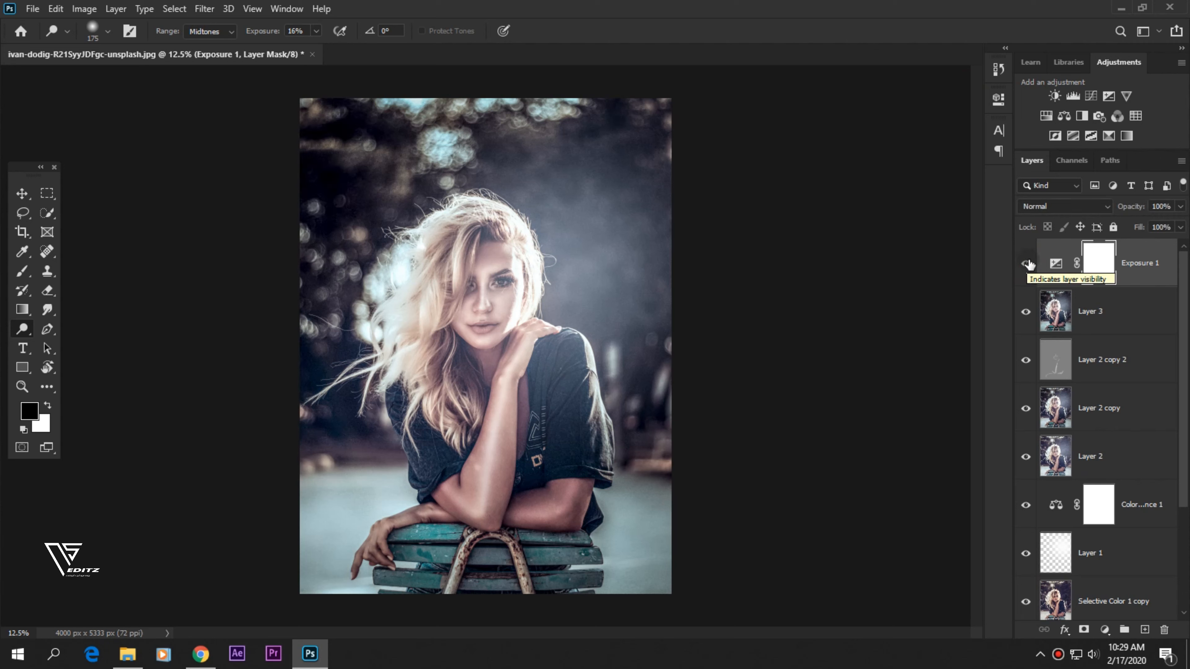
{"action": "right_click", "coordinate": [1144, 265]}
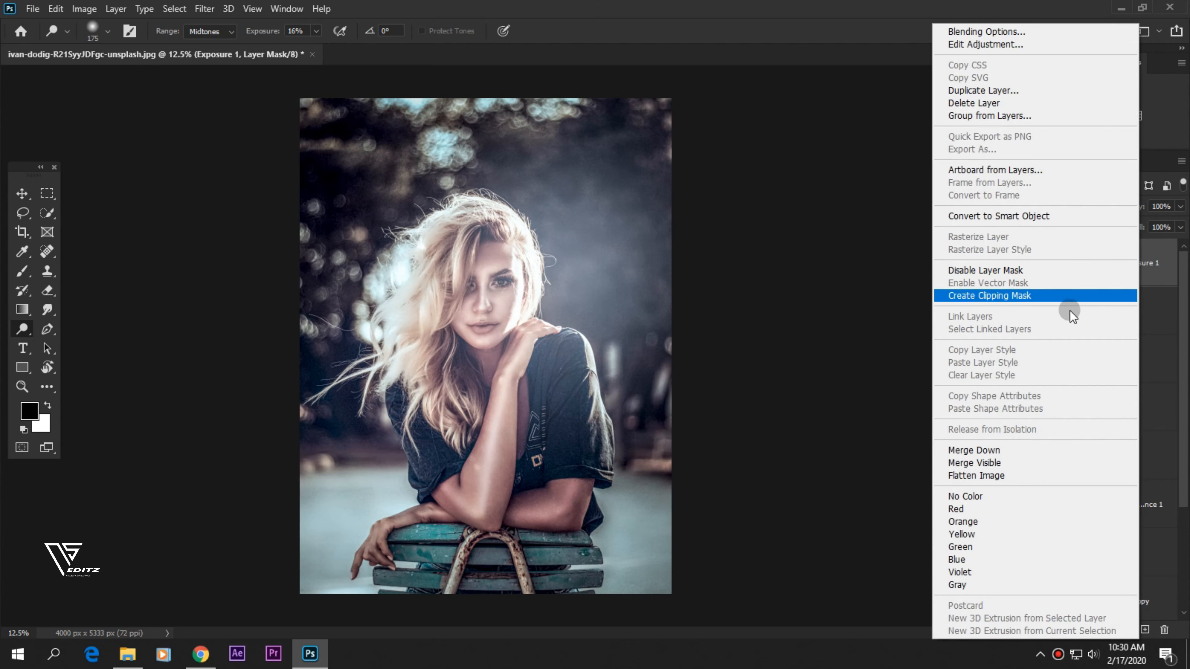
{"action": "left_click", "coordinate": [1000, 450]}
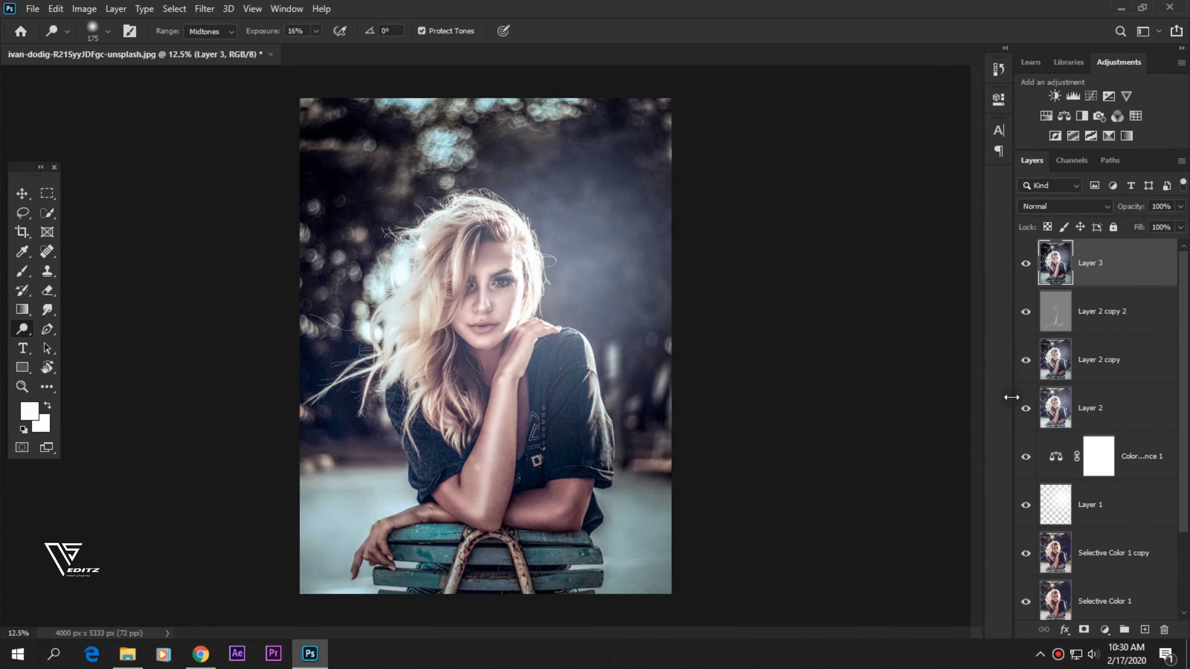
Compare the portrait with and without Layer 3, and against the original image on Layer 0 alone
{"action": "left_click", "coordinate": [1026, 264]}
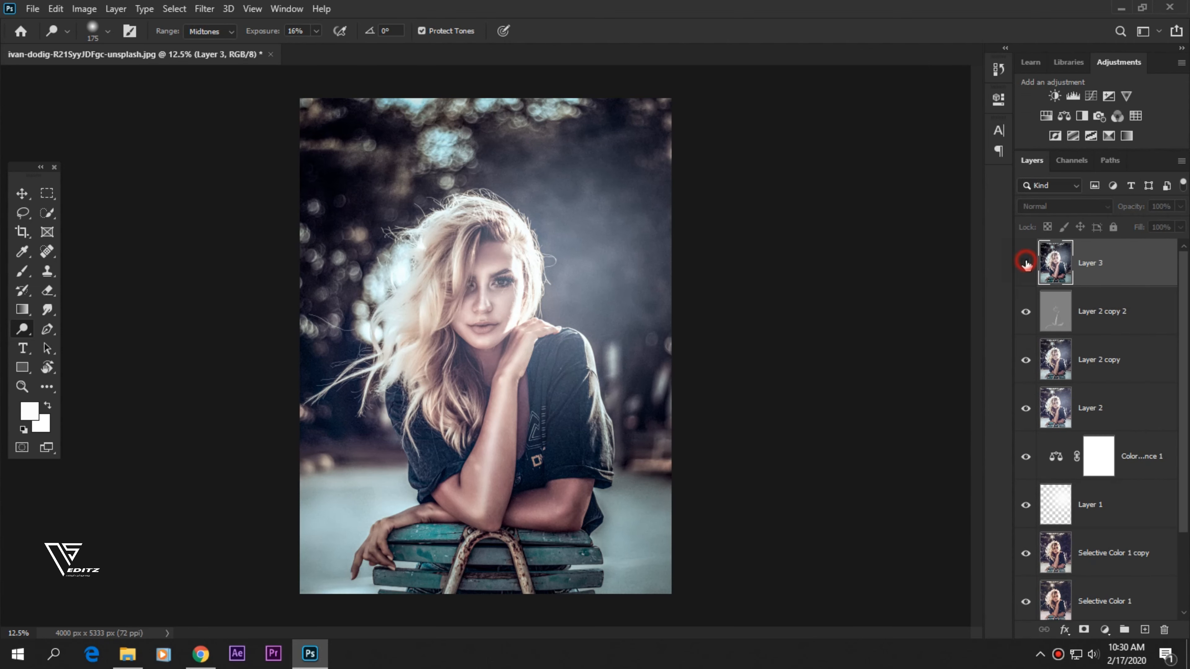
{"action": "left_click", "coordinate": [1026, 264]}
{"action": "left_click", "coordinate": [1026, 264]}
{"action": "left_click_drag", "start_coordinate": [1183, 310], "coordinate": [1185, 404]}
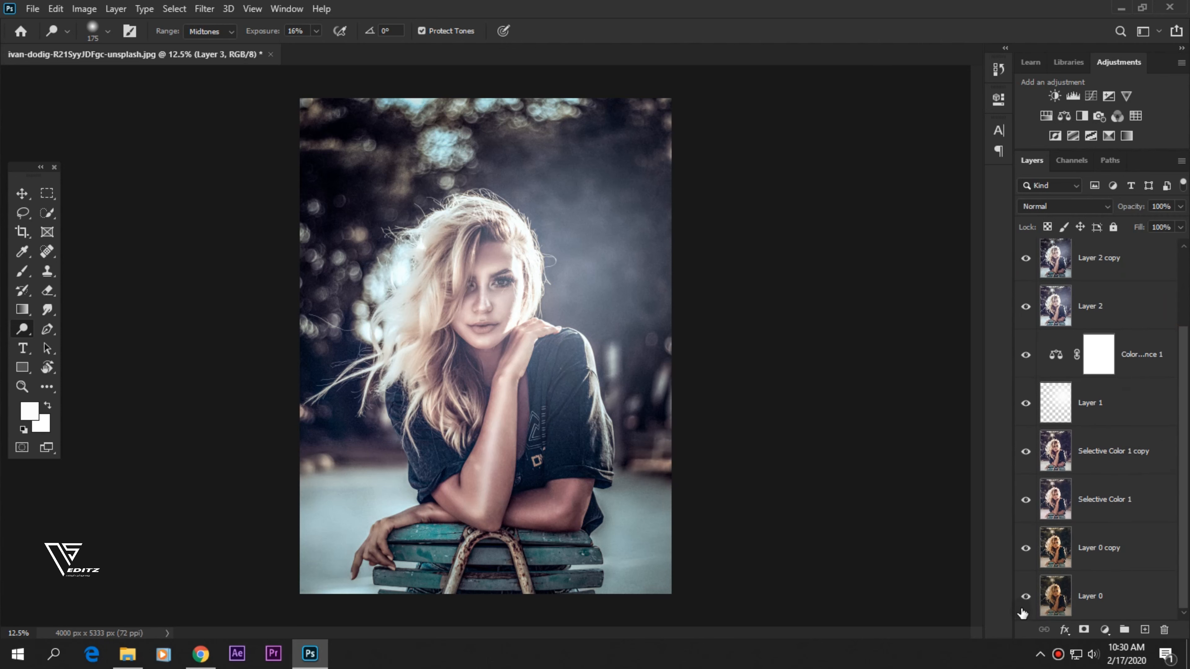
{"action": "left_click", "coordinate": [1027, 596], "text": "alt"}
{"action": "left_click", "coordinate": [1026, 596], "text": "alt"}
{"action": "left_click", "coordinate": [1026, 596], "text": "alt"}
{"action": "left_click", "coordinate": [1026, 596], "text": "alt"}
{"action": "left_click", "coordinate": [1027, 596], "text": "alt"}
{"action": "left_click", "coordinate": [1026, 596], "text": "alt"}
Flatten all layers of the portrait into a single image
{"action": "right_click", "coordinate": [1136, 587]}
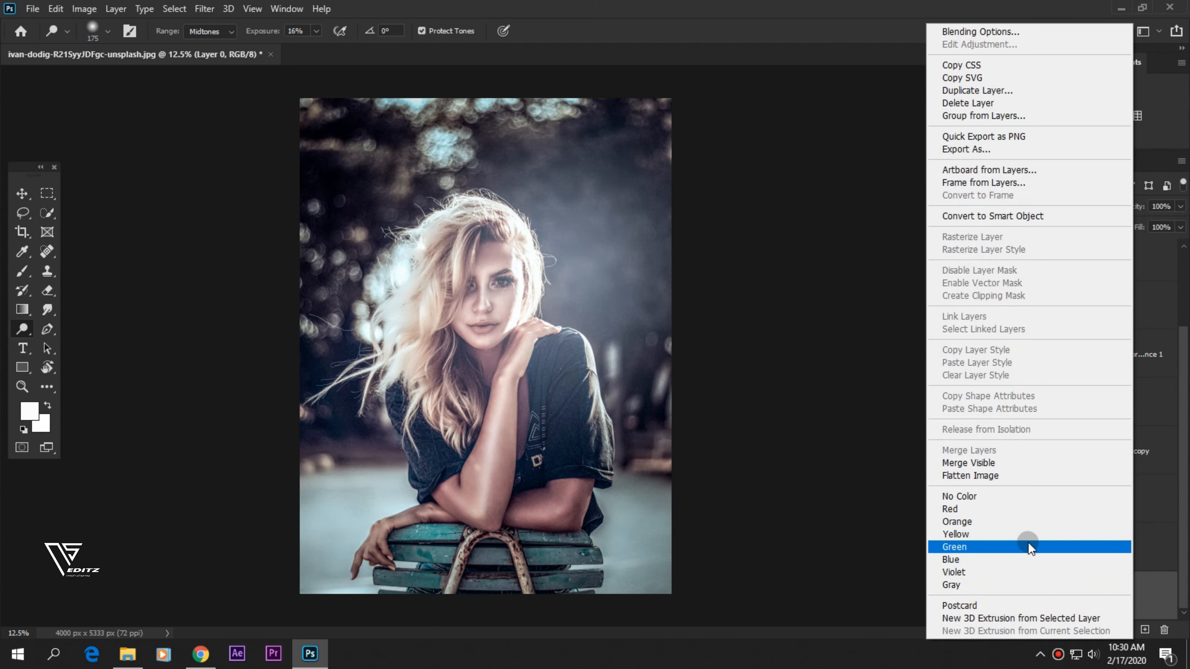
{"action": "left_click", "coordinate": [1001, 475]}
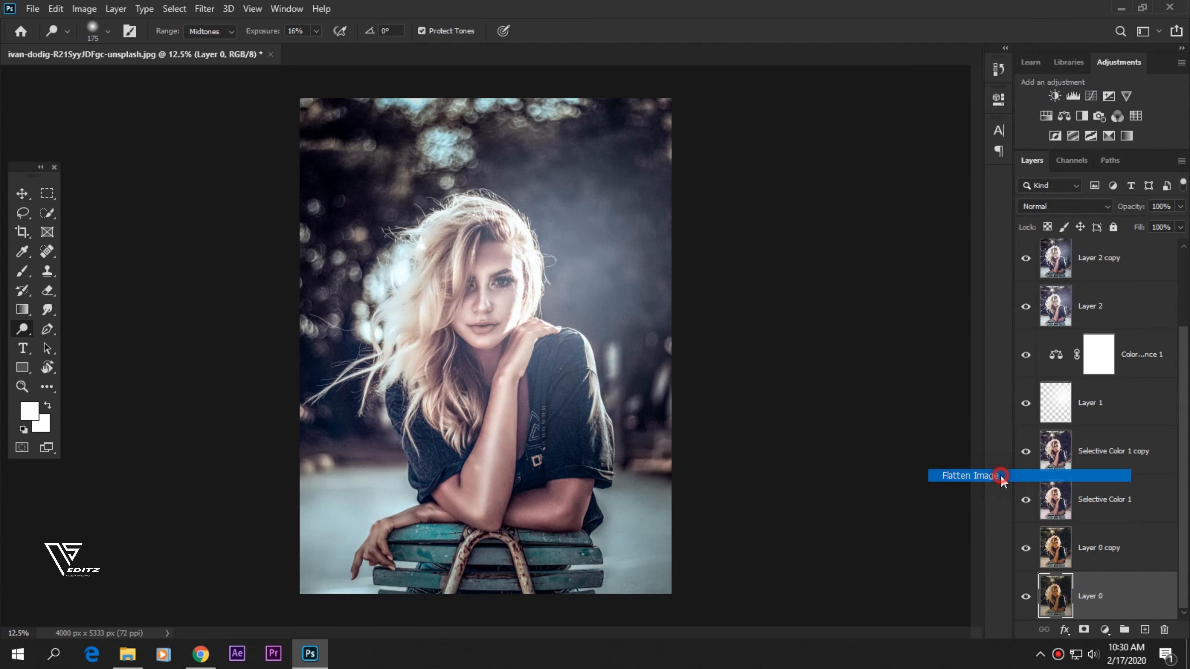